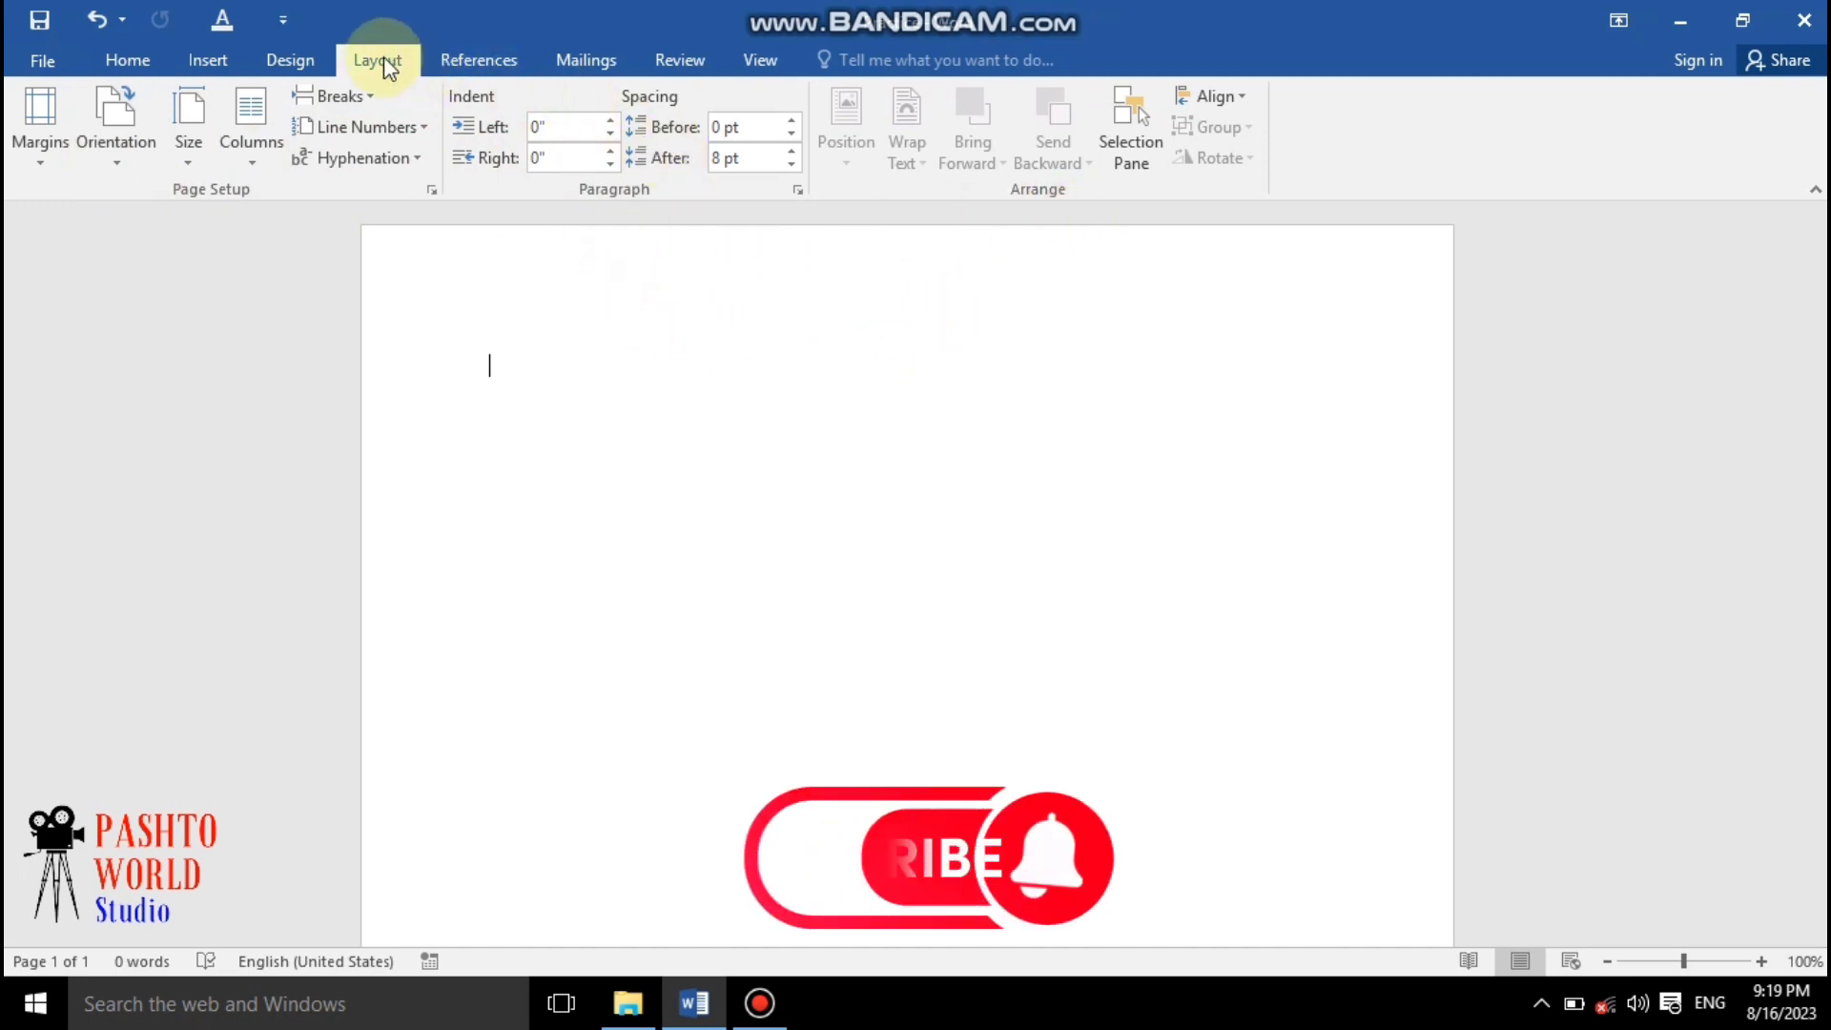
click(484, 63)
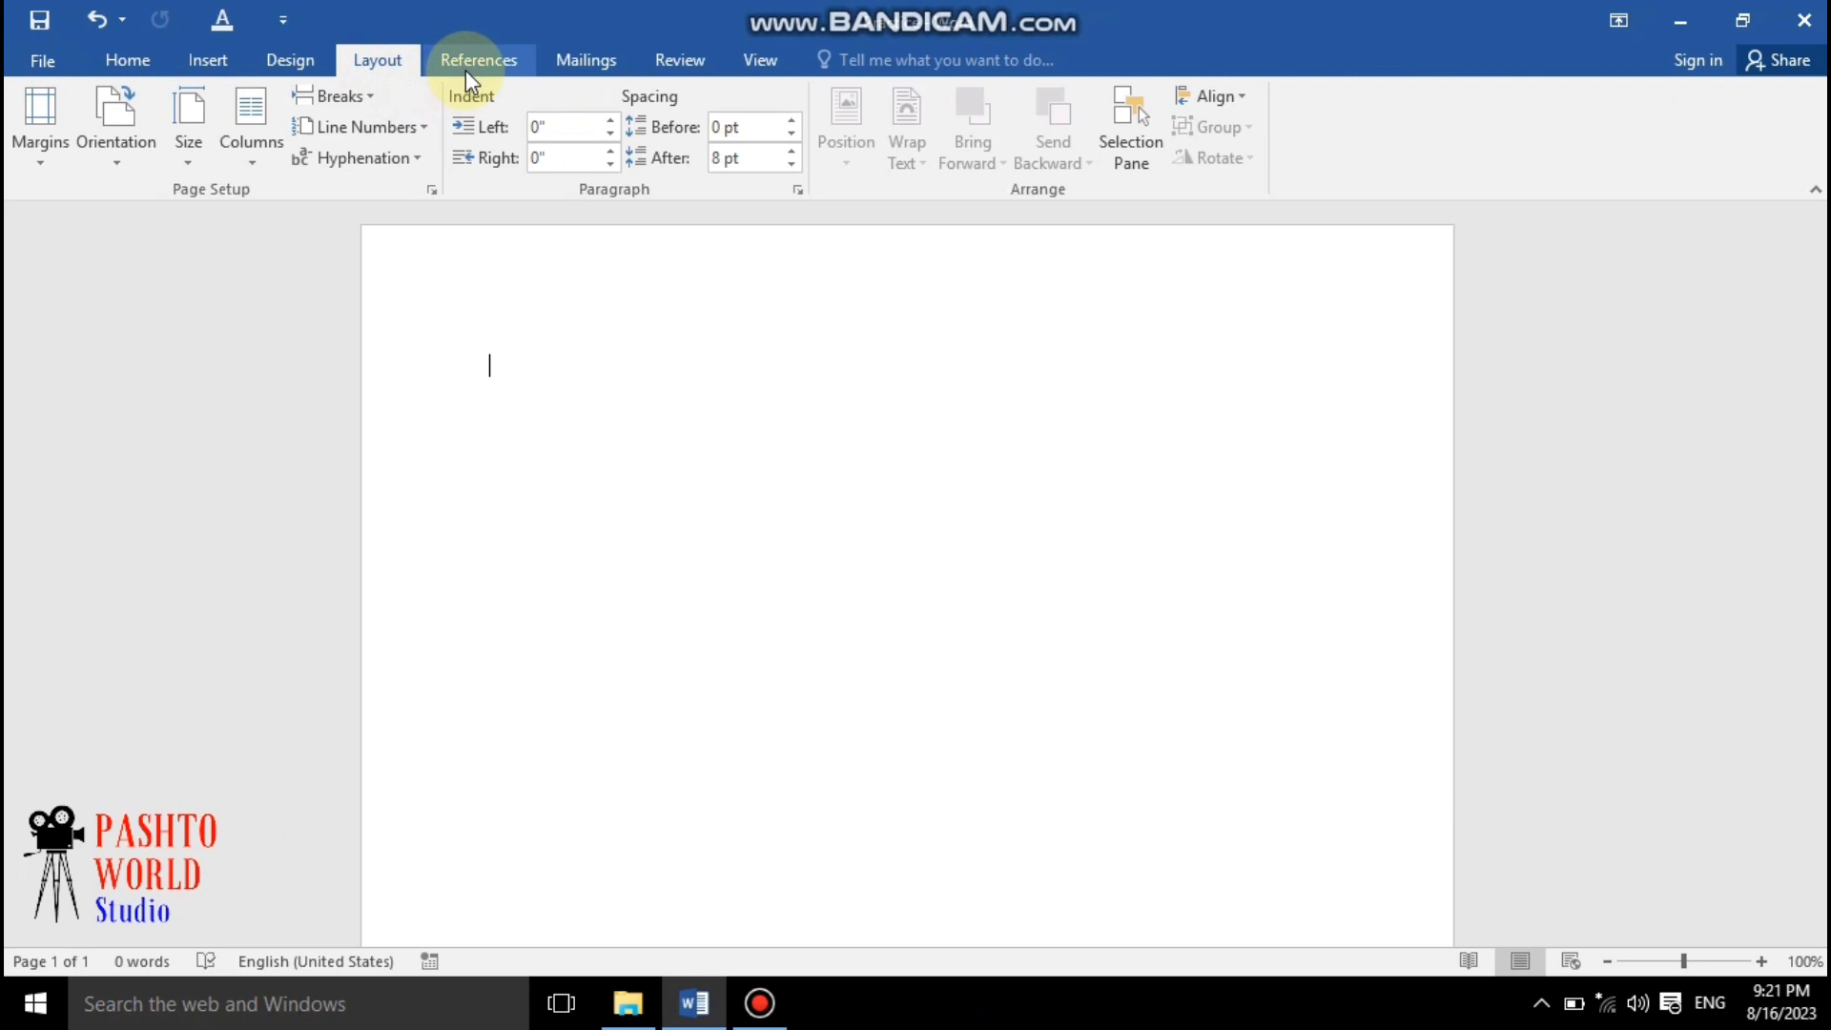
click(467, 65)
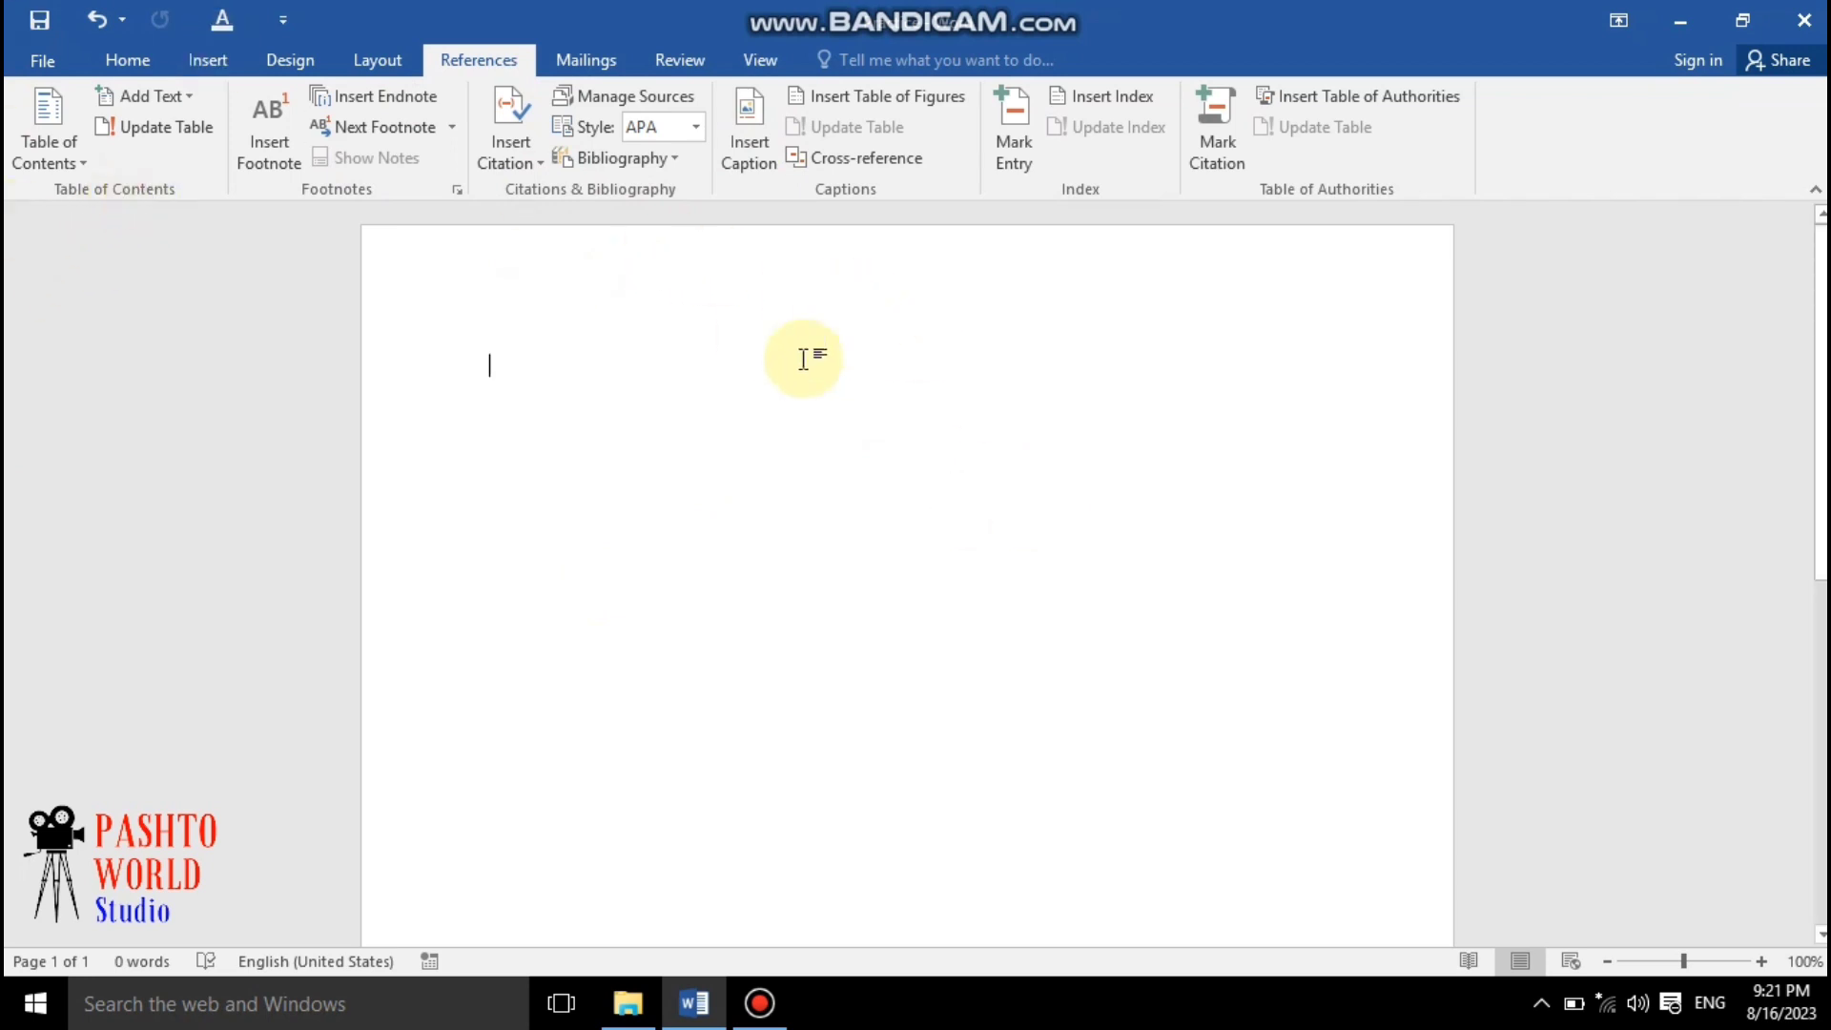
scroll(764, 485, down, 1)
scroll(762, 481, up, 1)
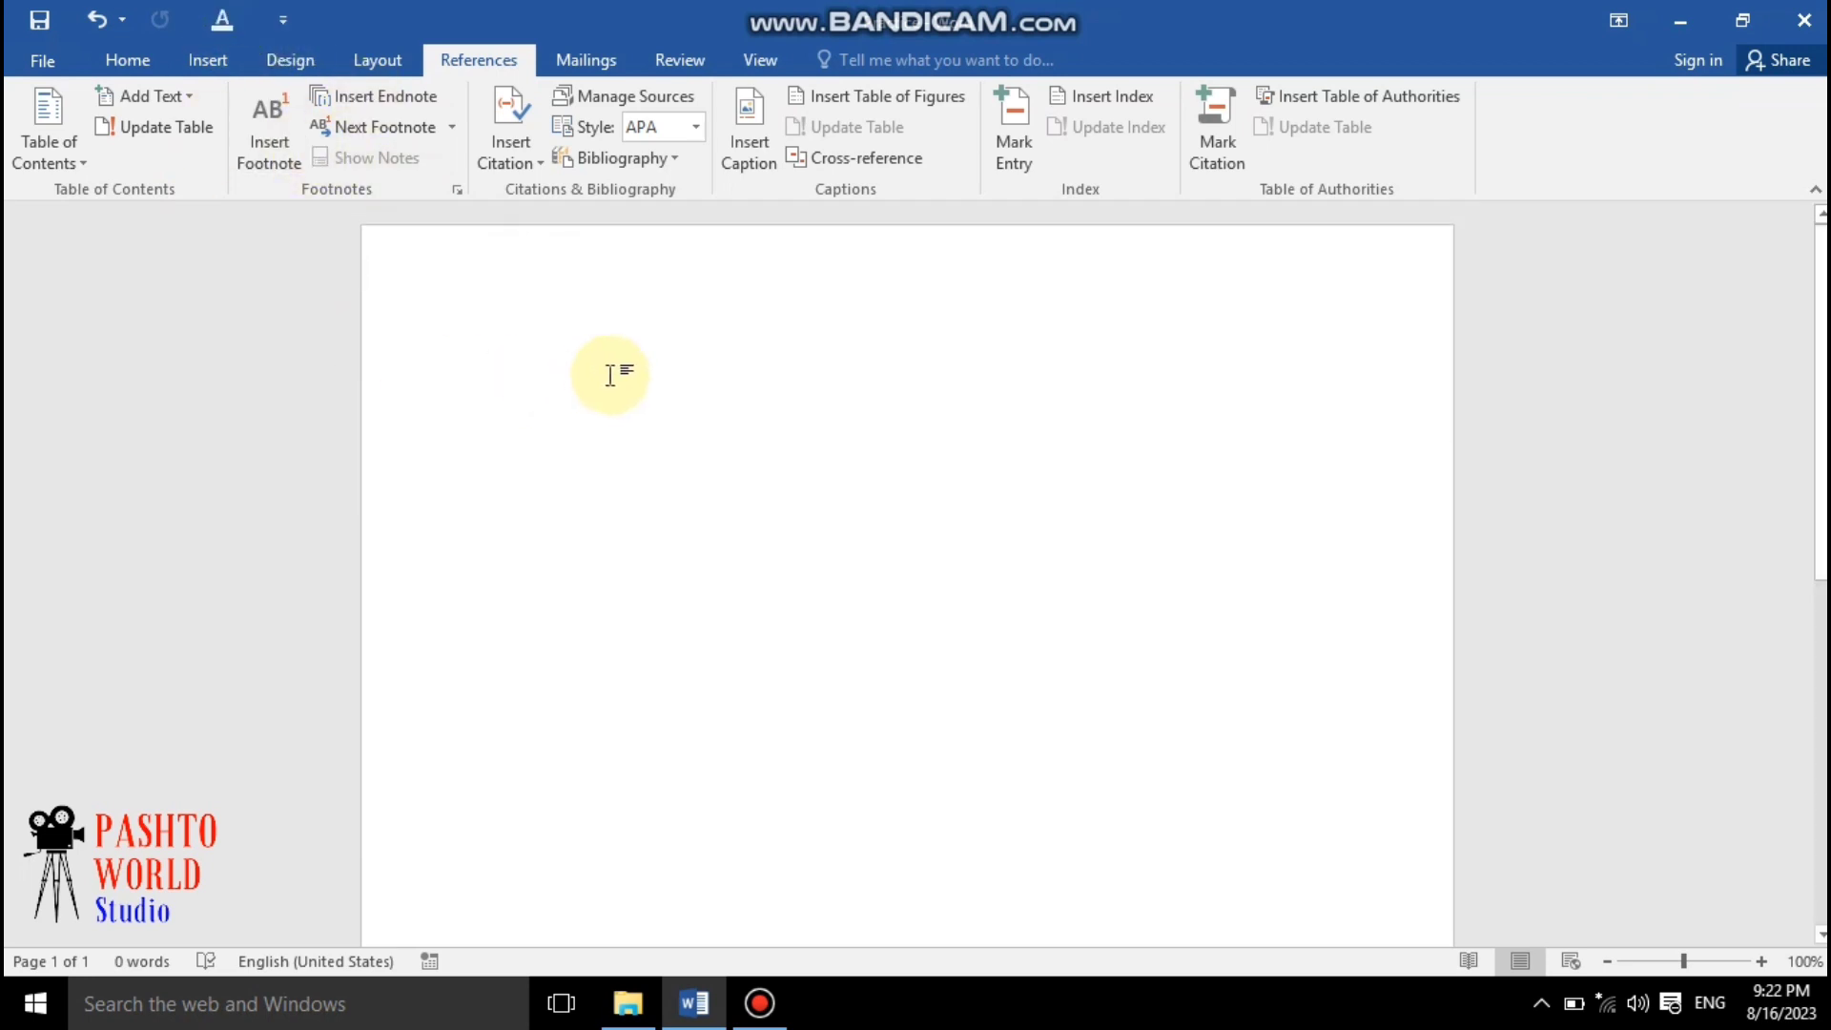
Insert a page break and type the line "Ms Office" at the top of the new page
click(203, 63)
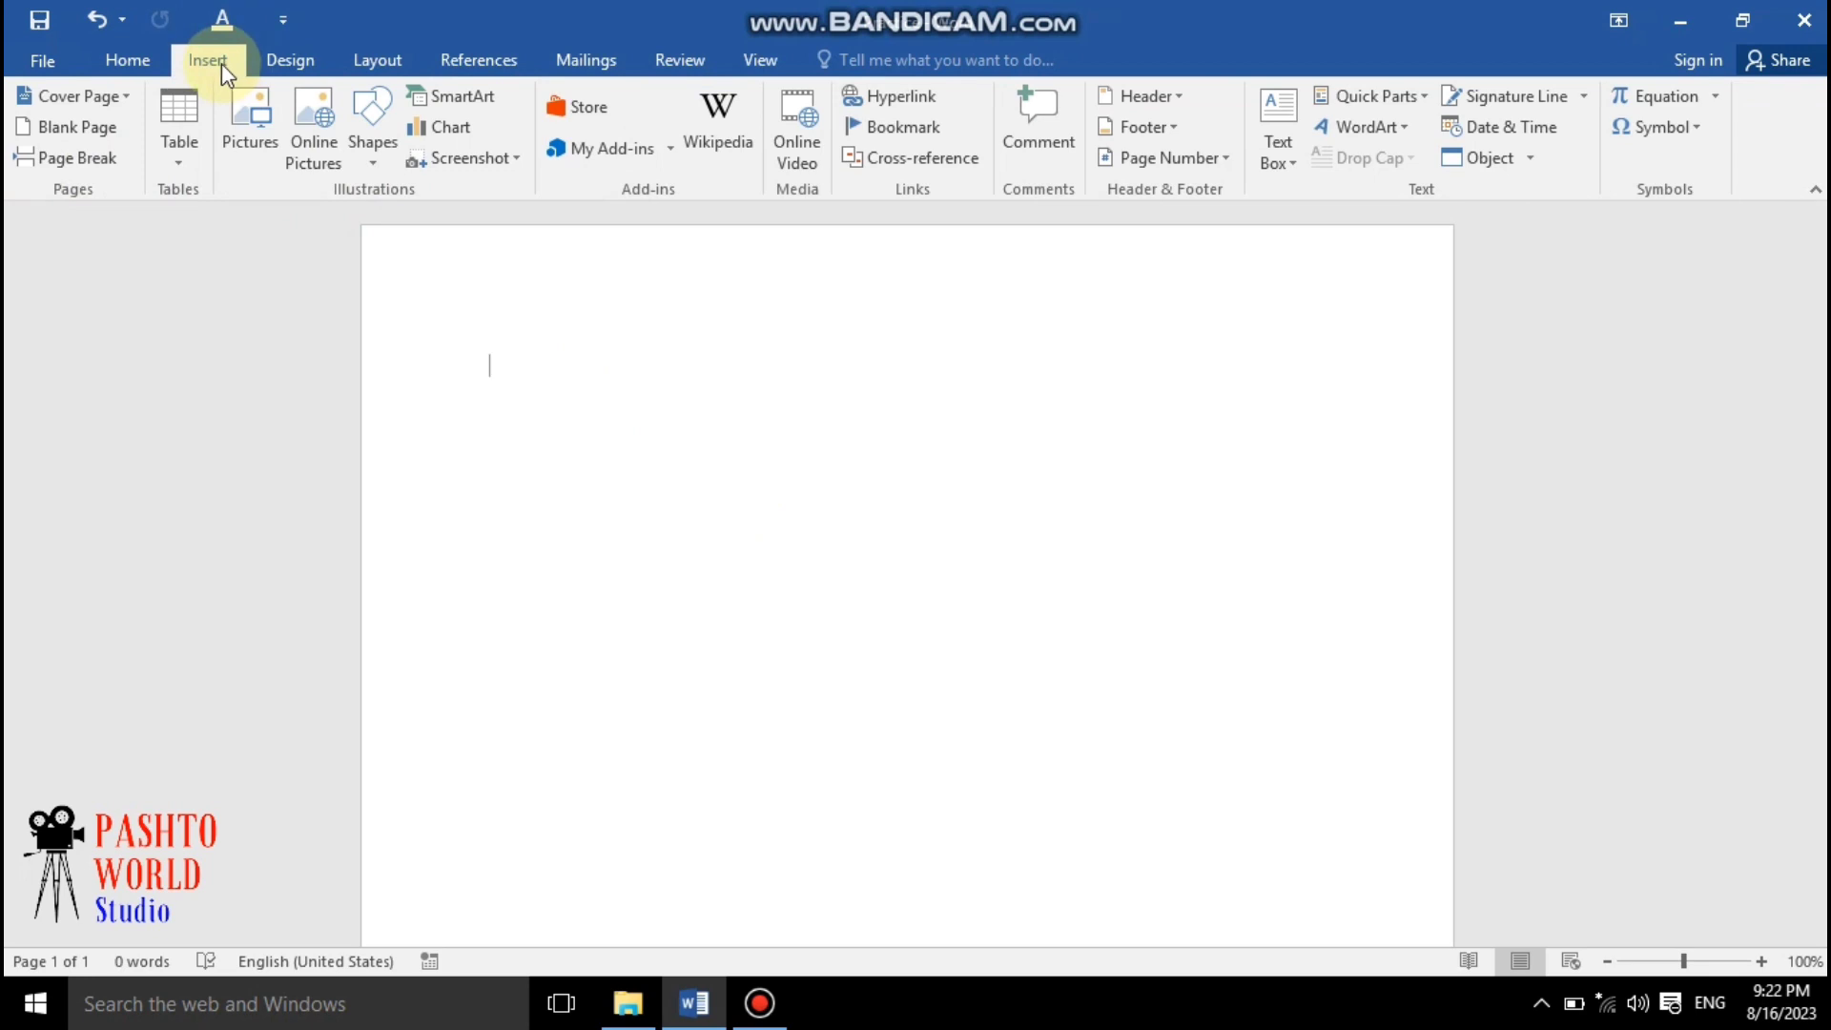
click(114, 170)
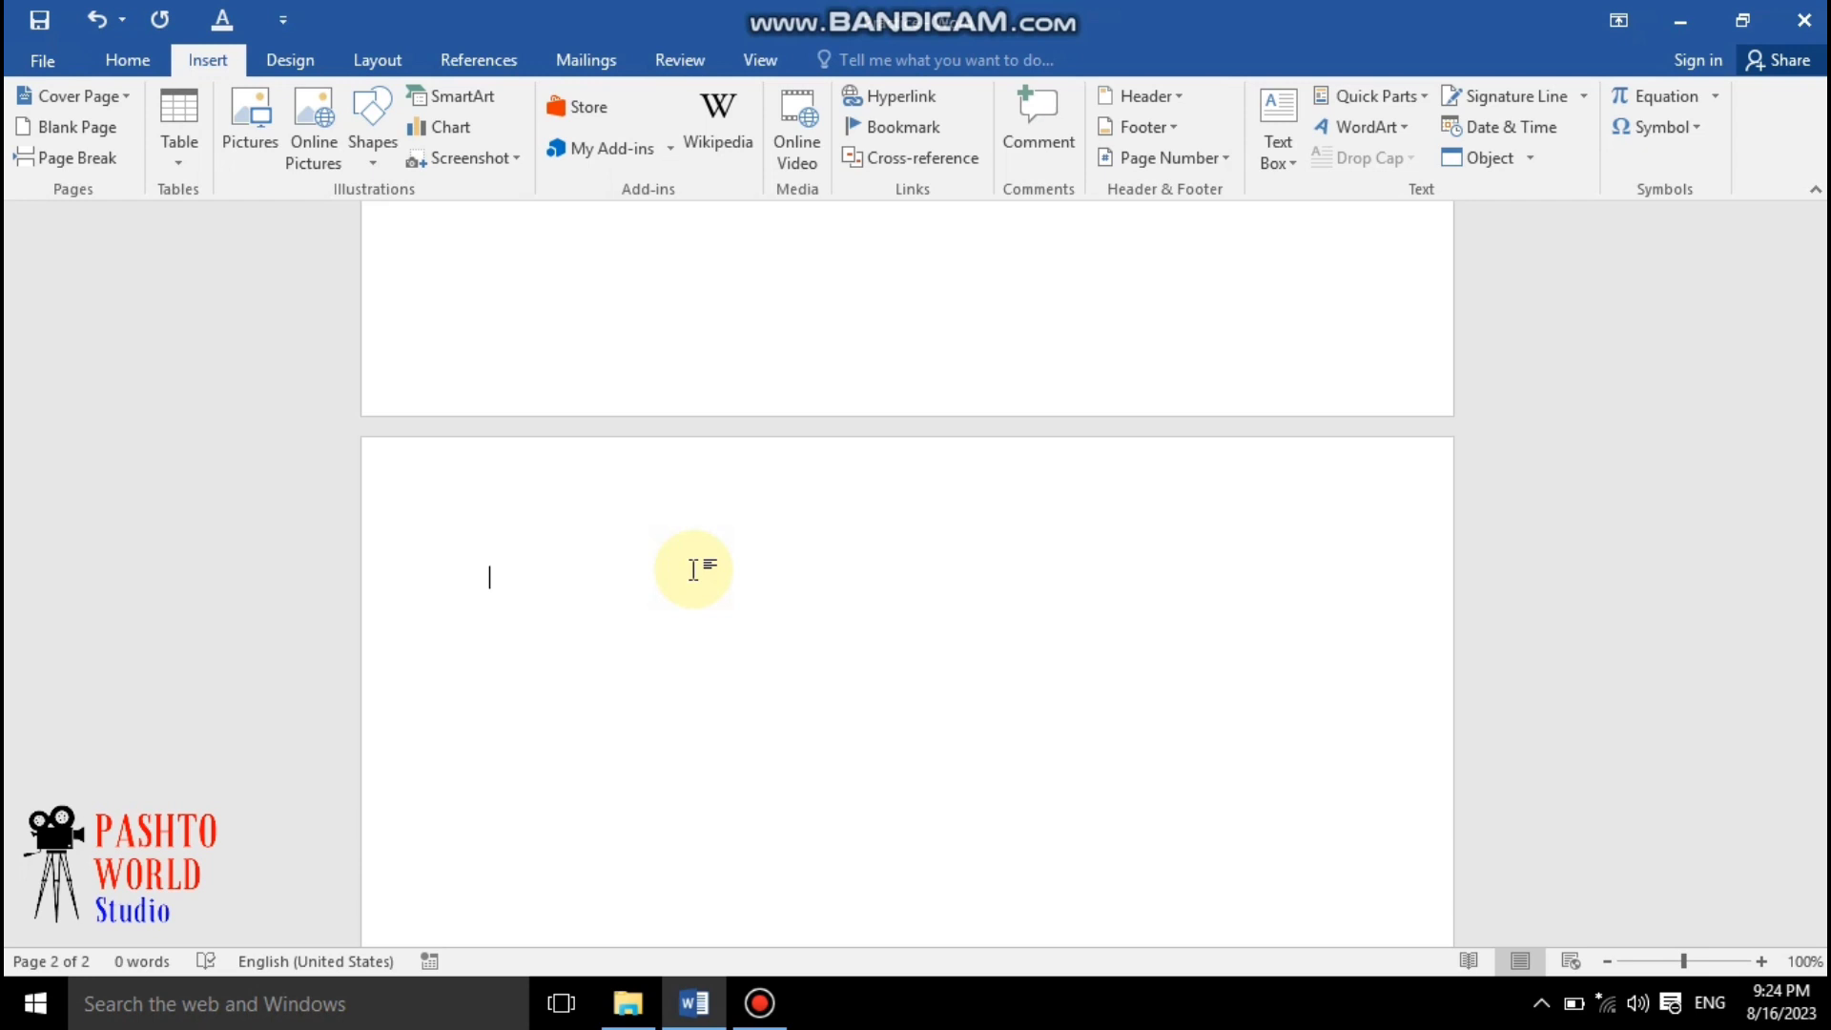
text(Ms)
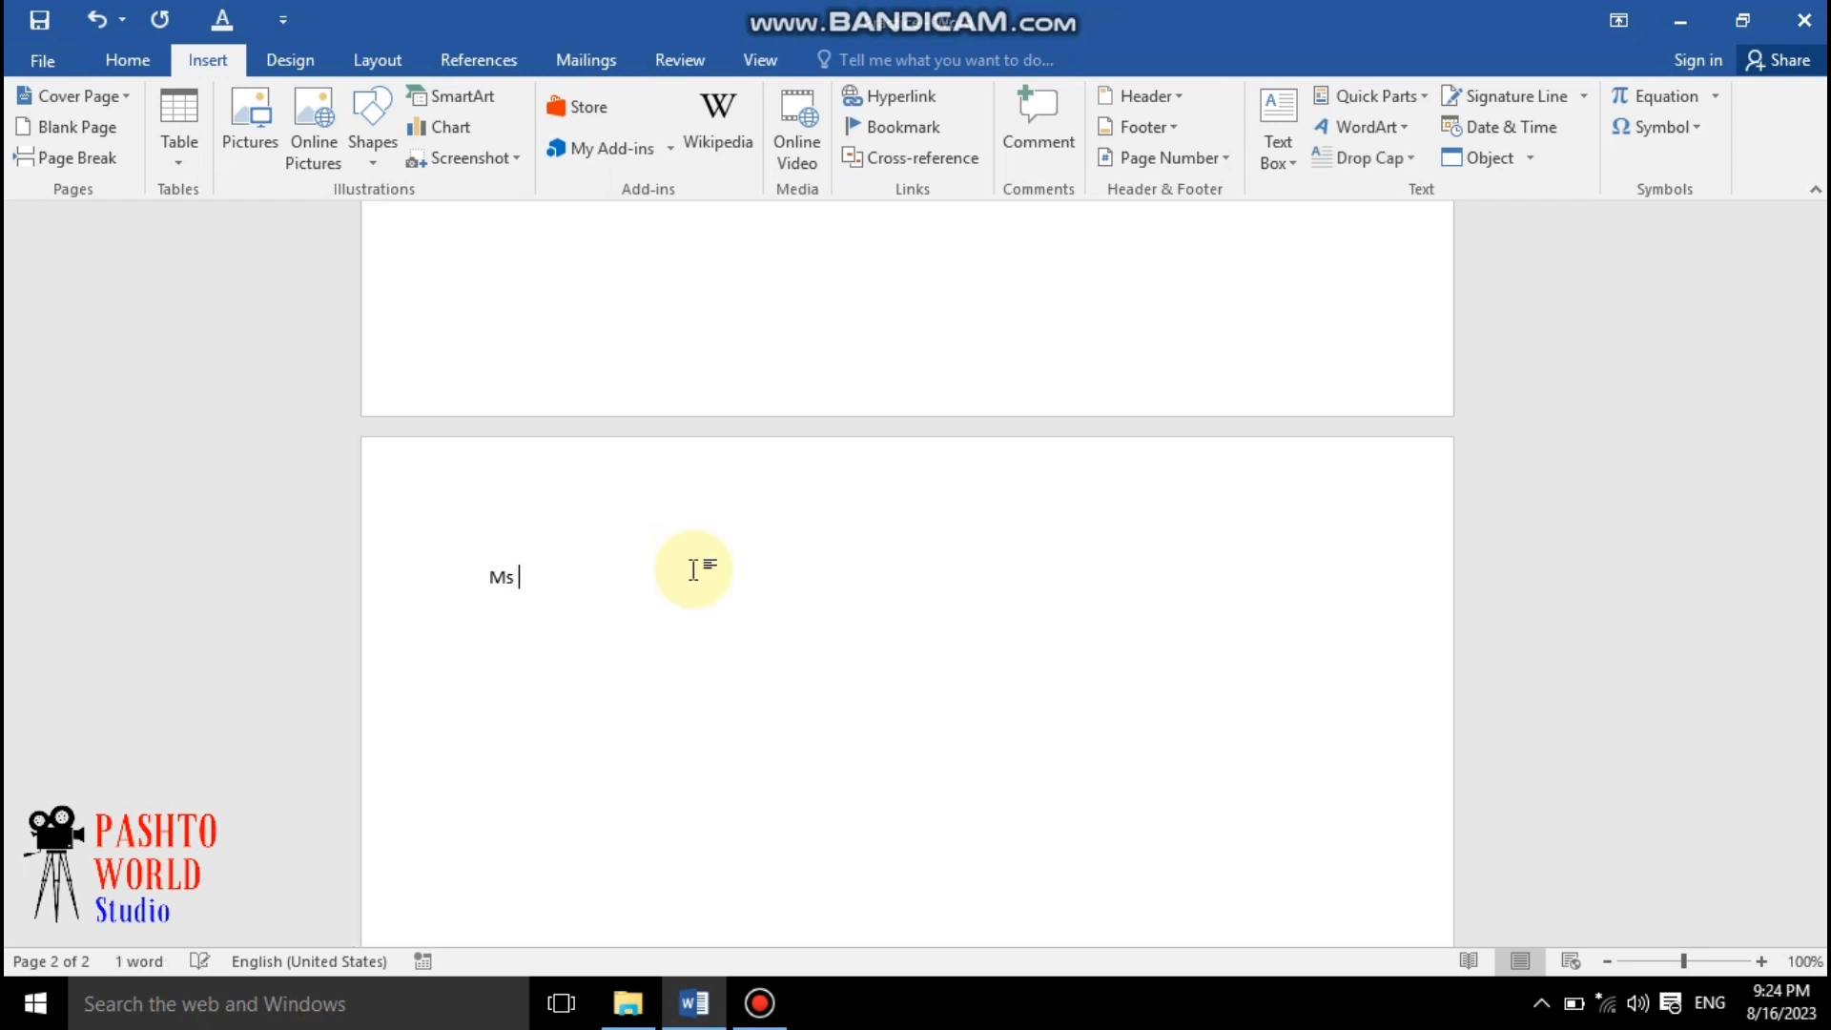
text( Office)
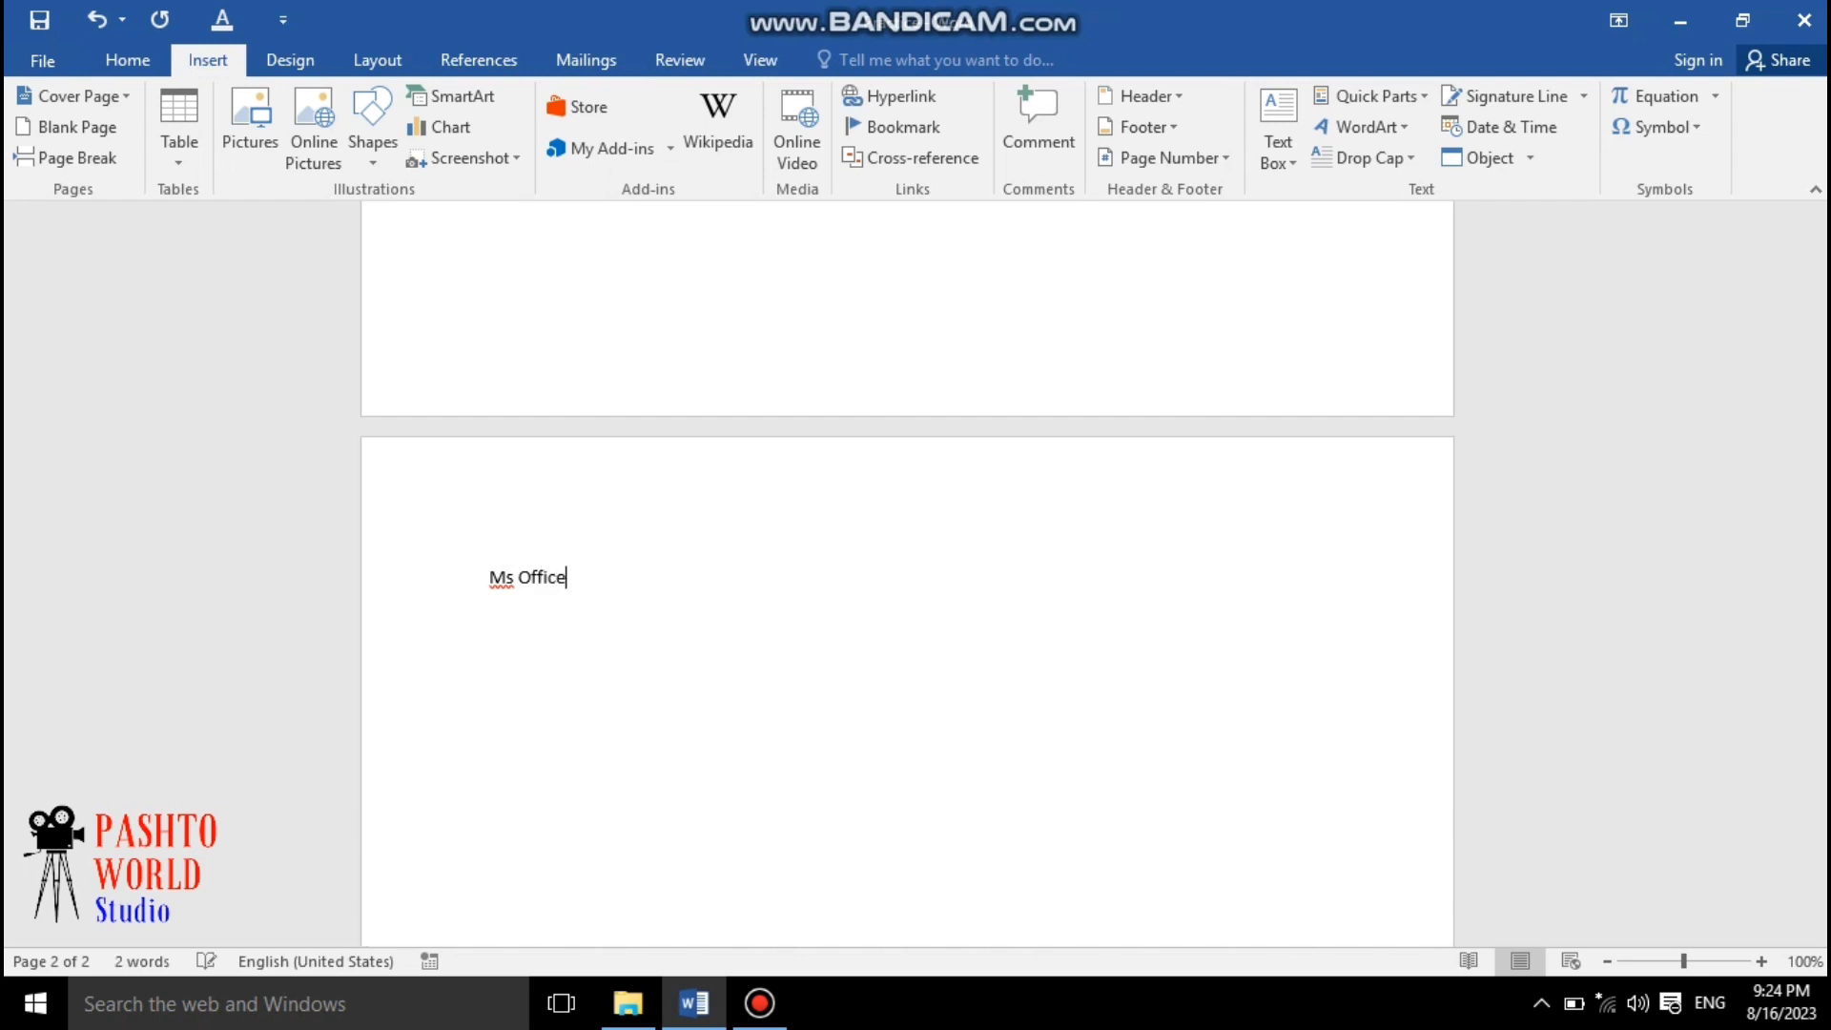
key(Return)
Generate sample paragraphs below it by entering =rand() on the next line
text(+)
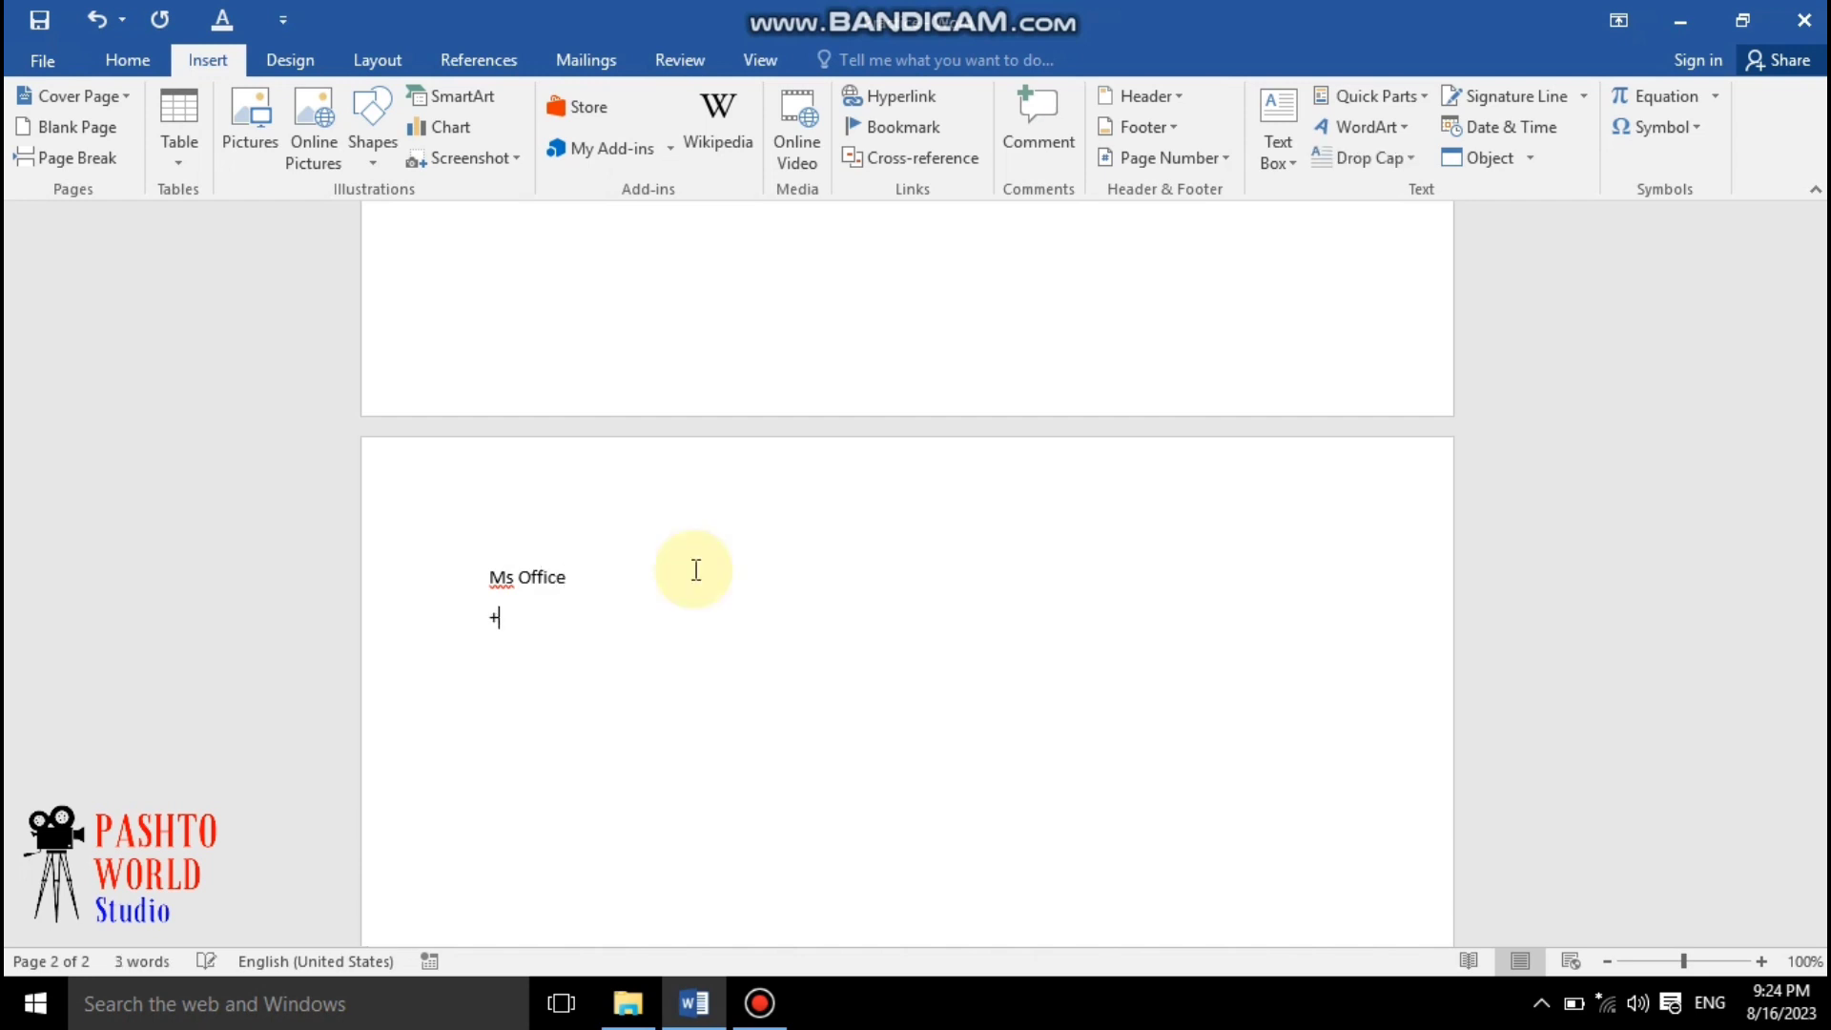
key(BackSpace)
text(=r)
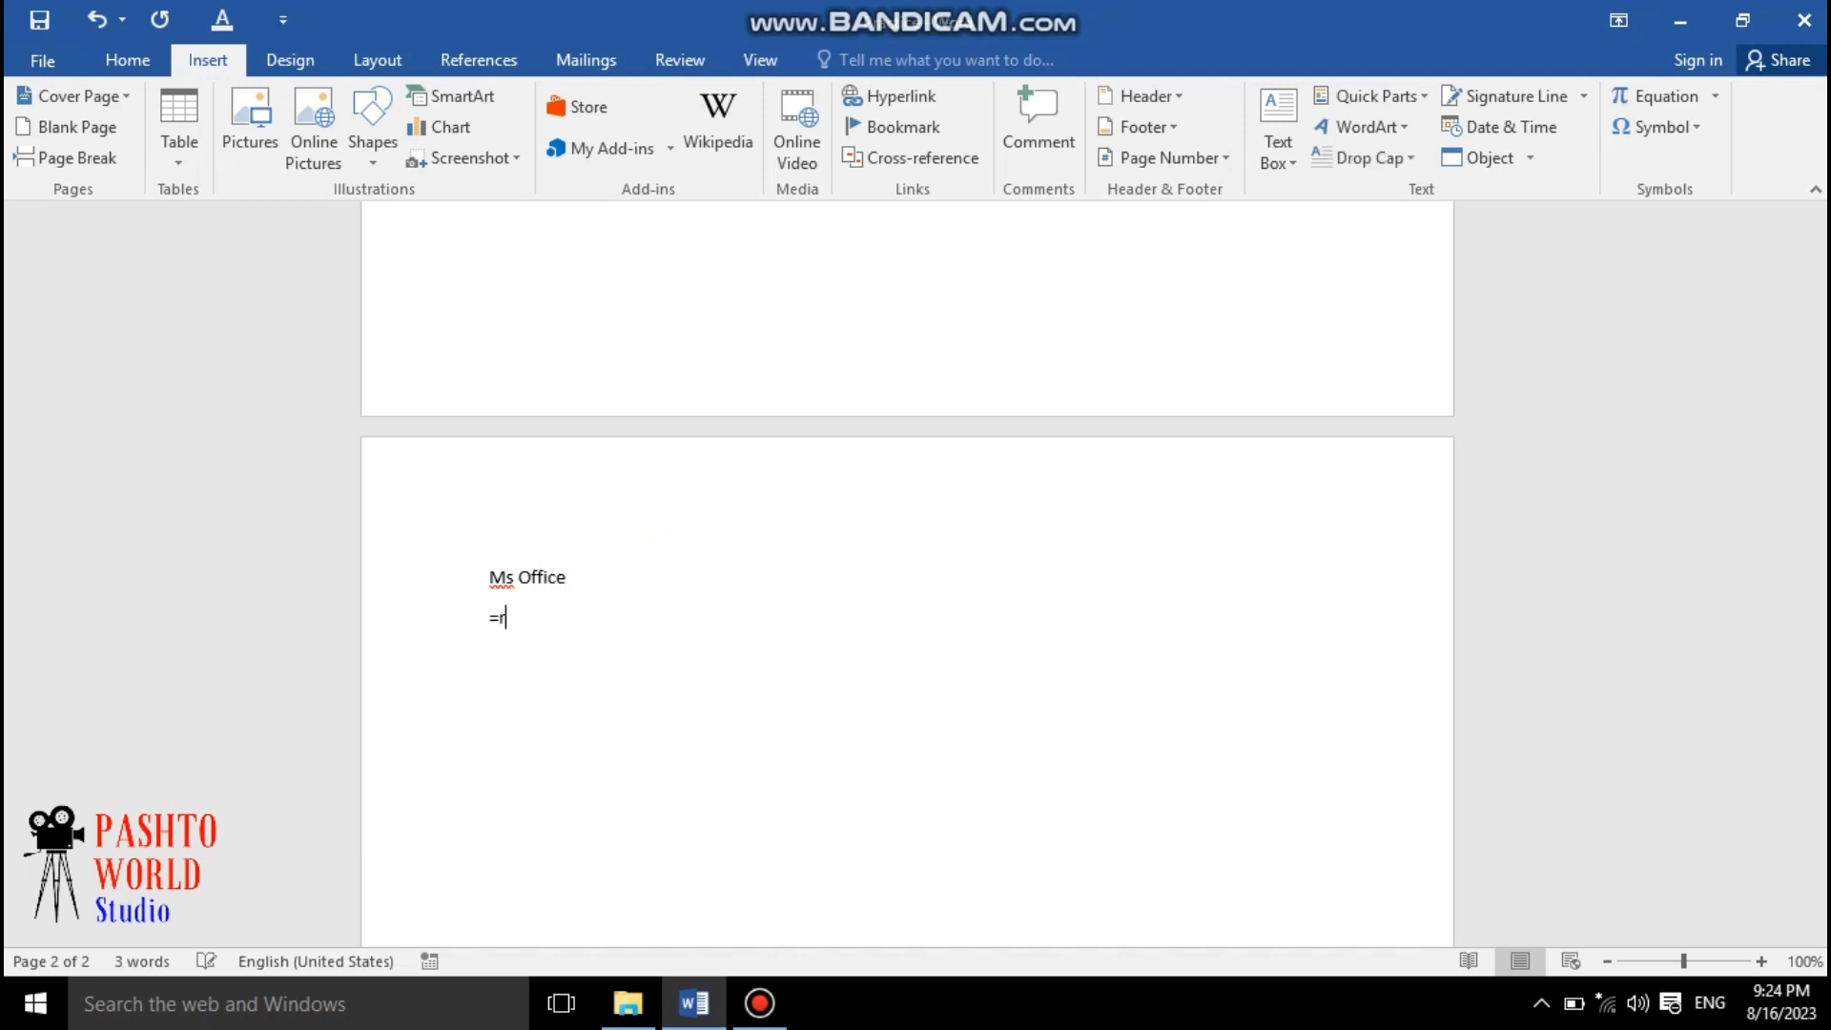
text(and())
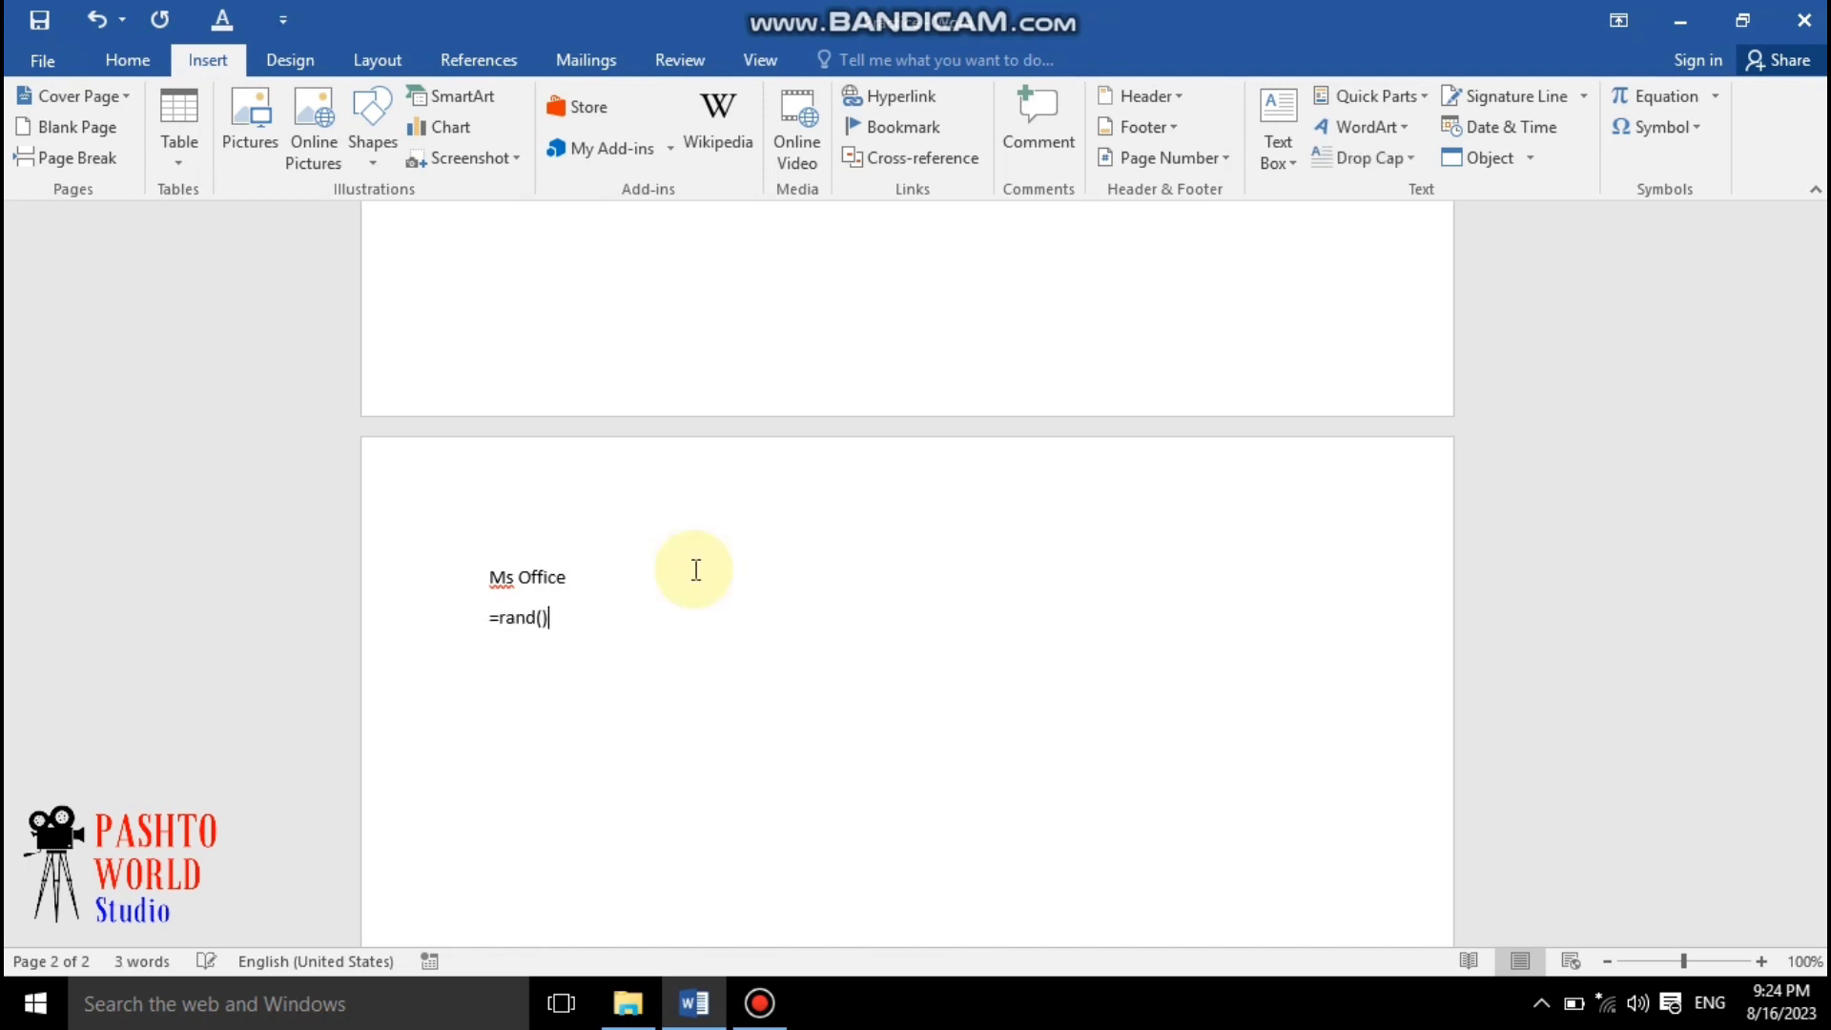
key(Return)
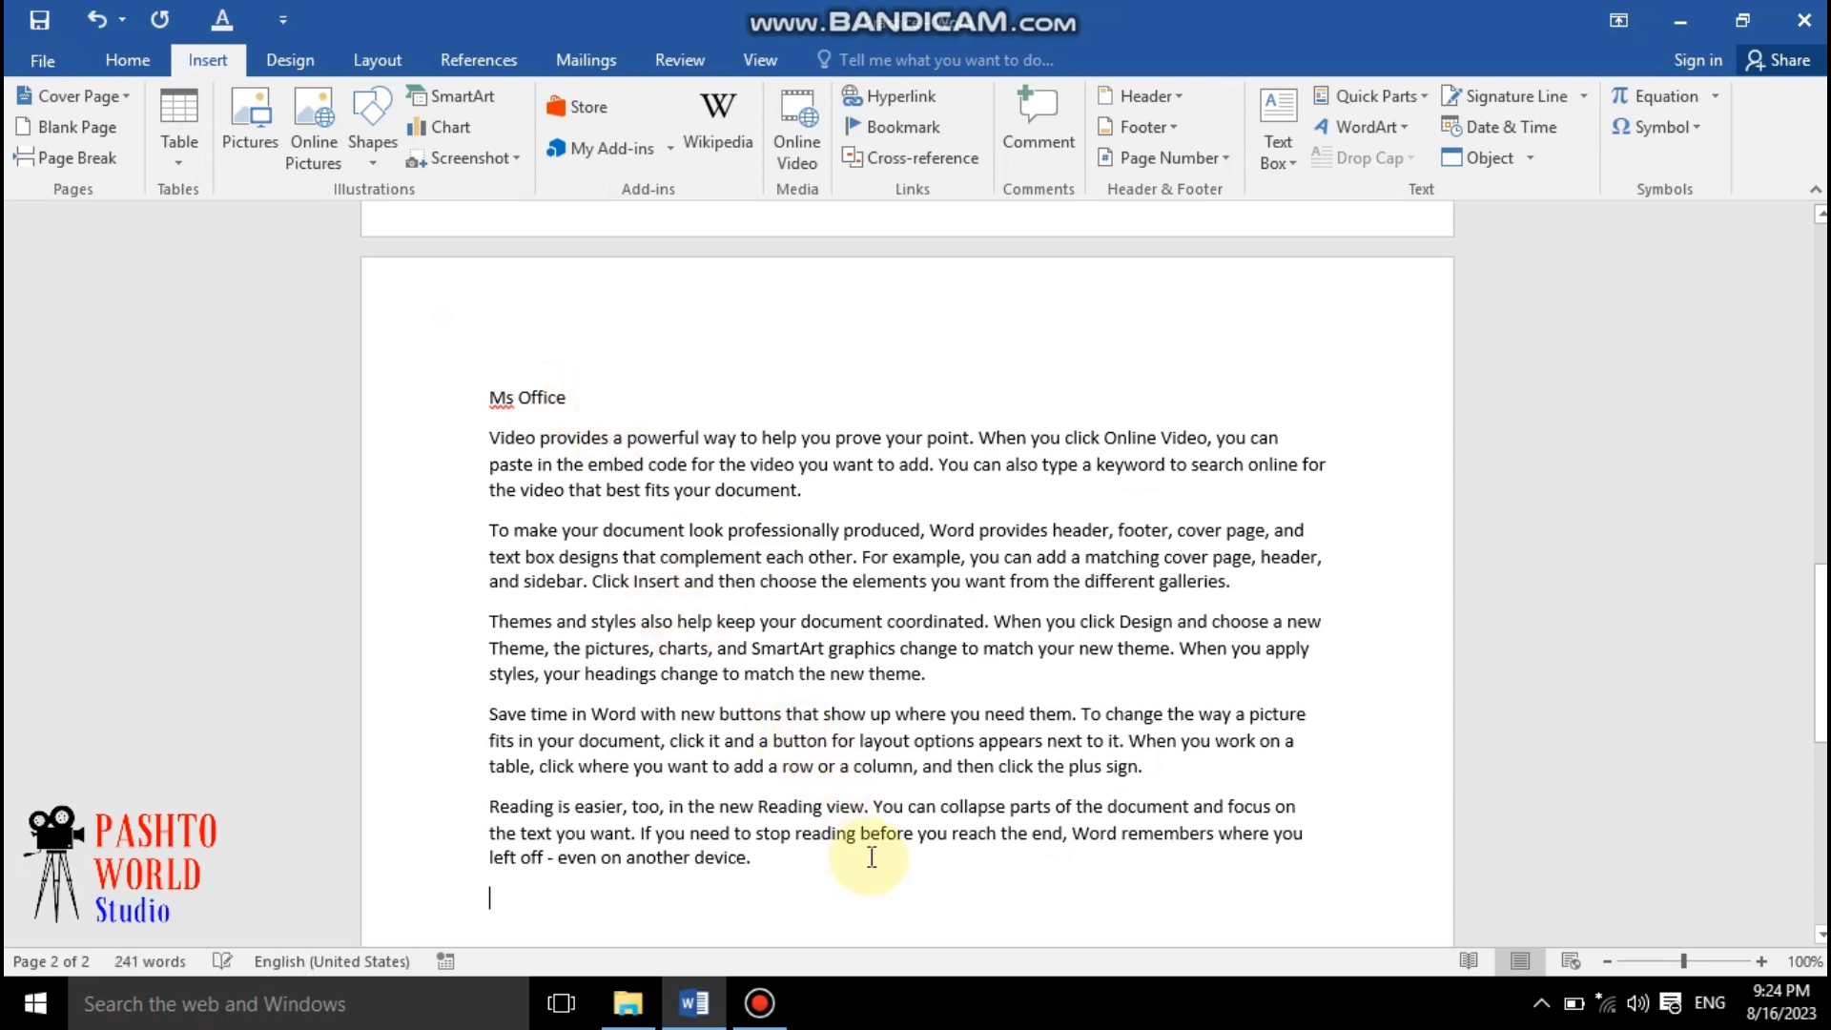
Insert another page break and type the line "Ms Word" on the new page
click(103, 166)
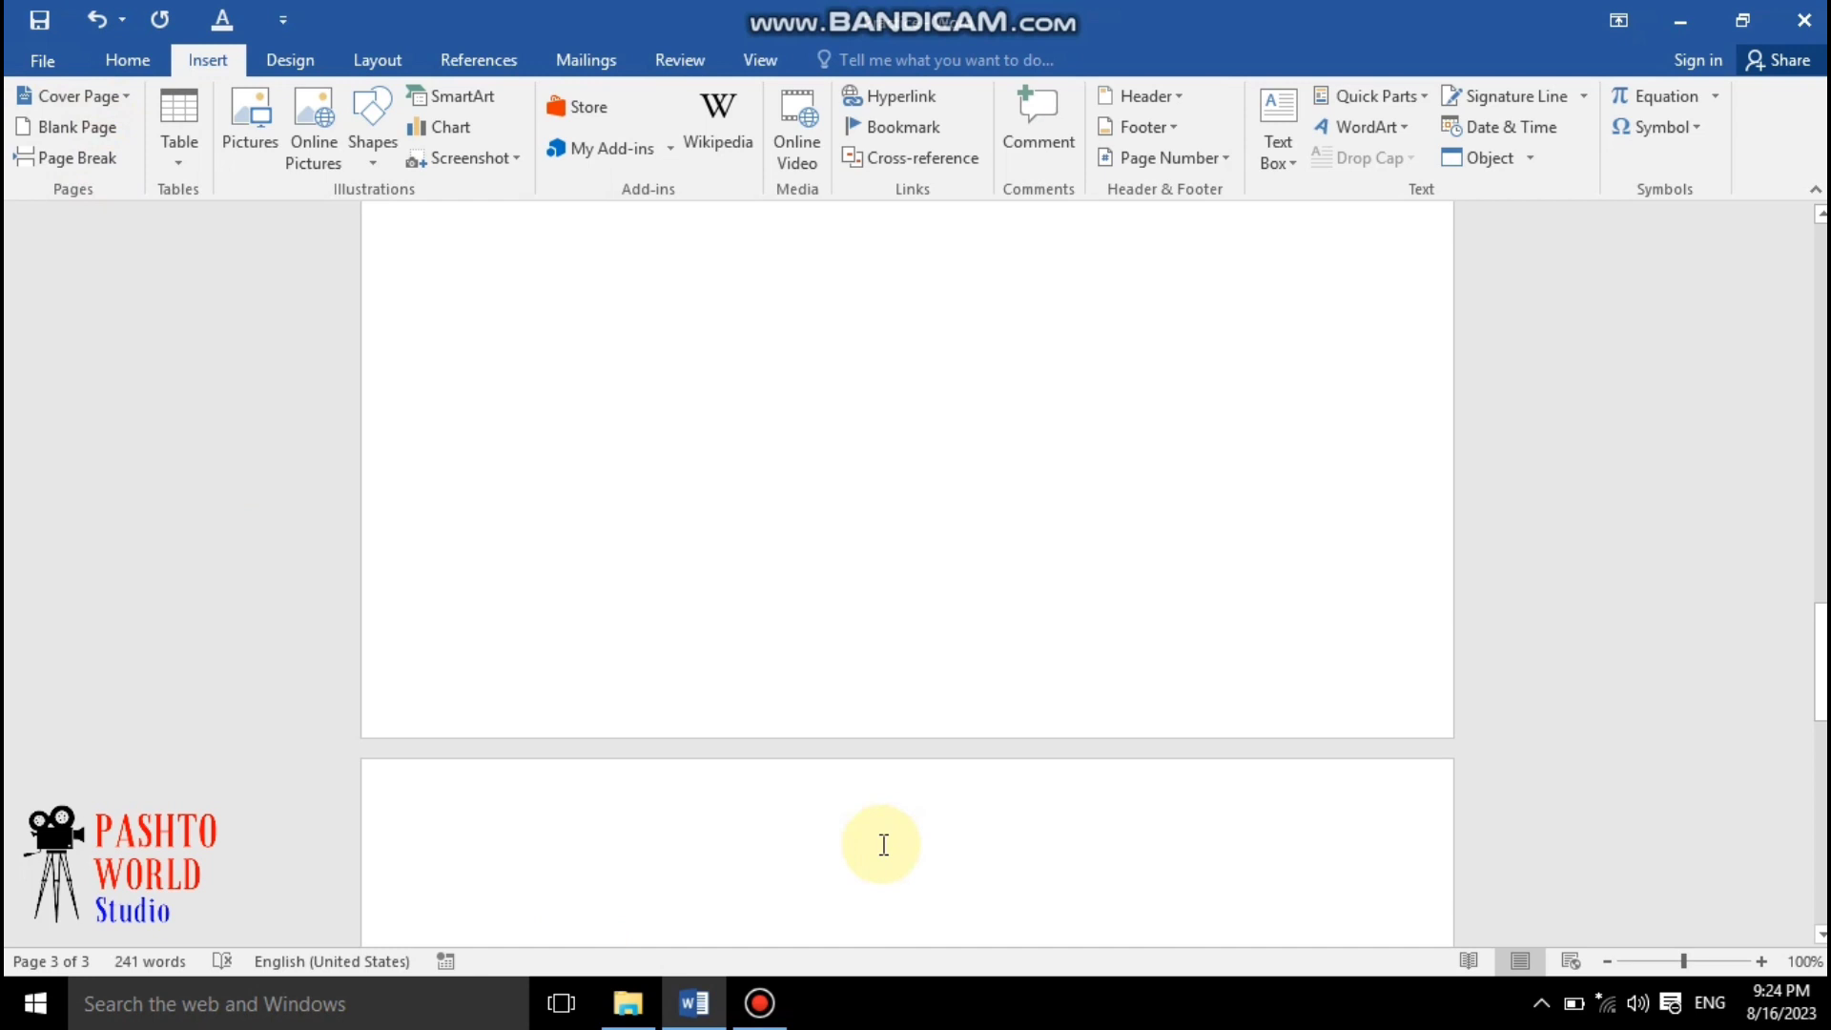
text(m)
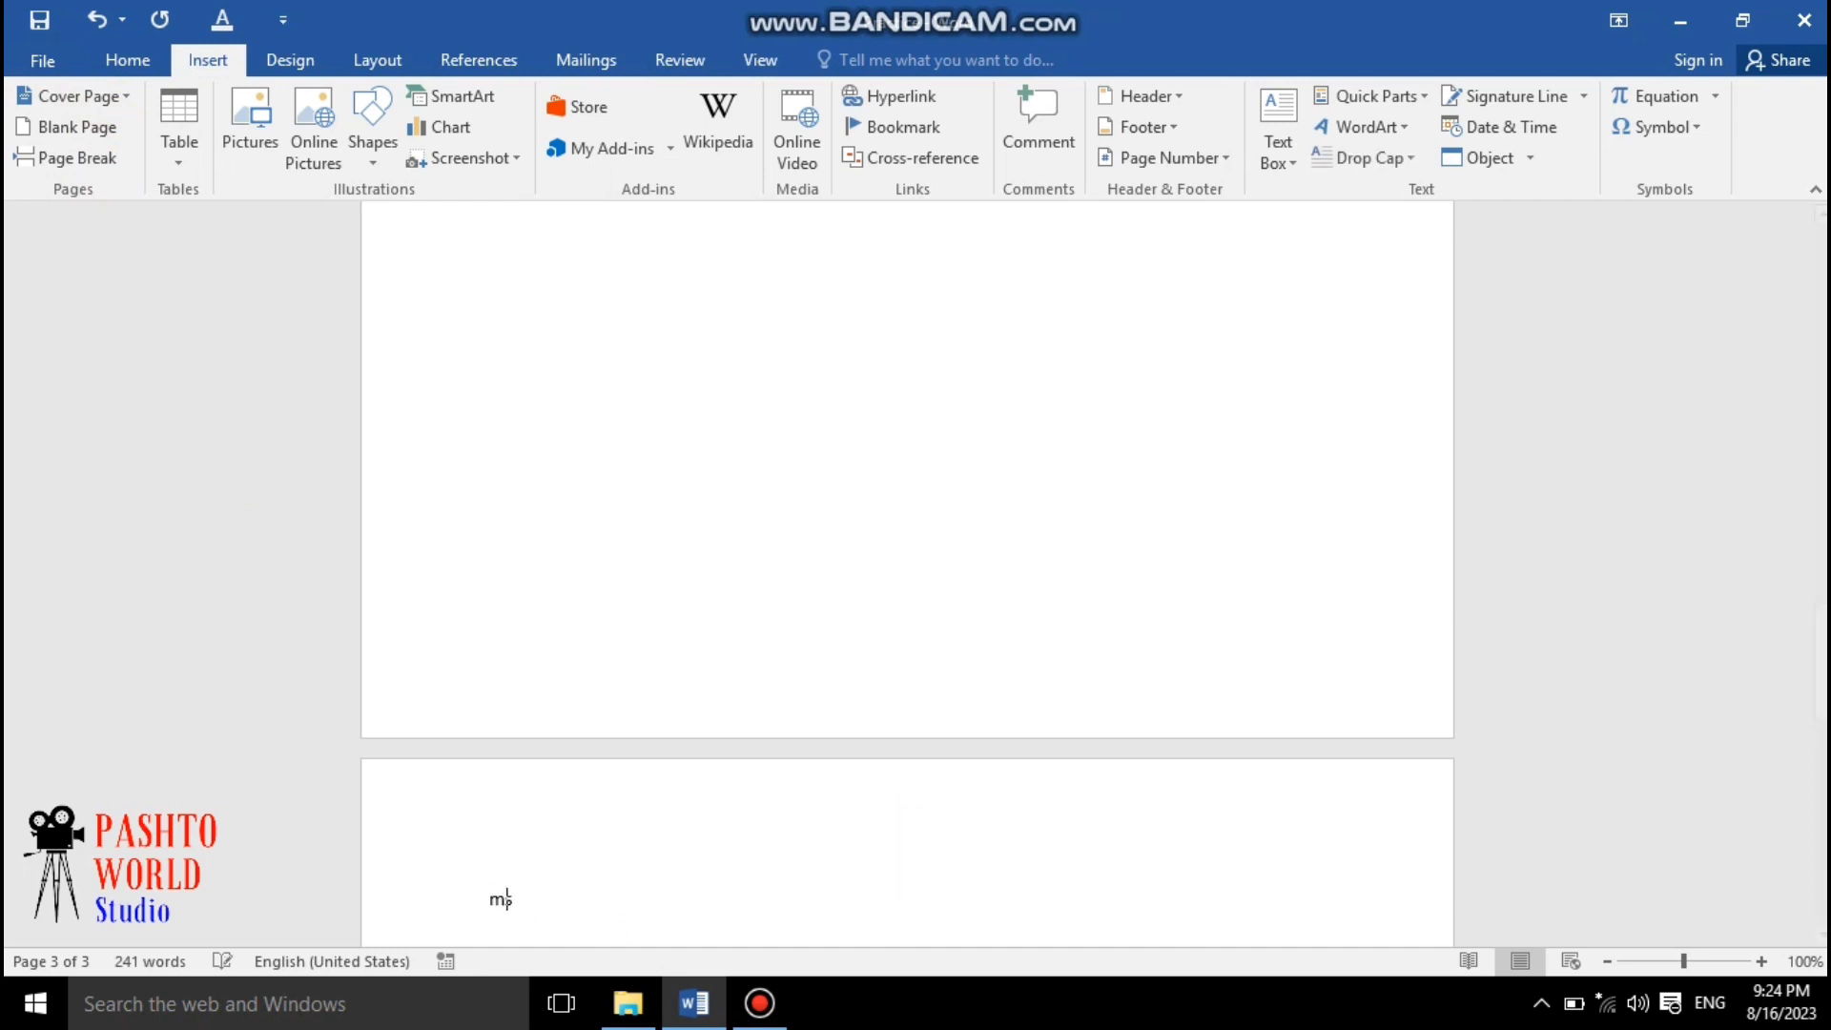
key(BackSpace)
text(Ms Word)
key(Return)
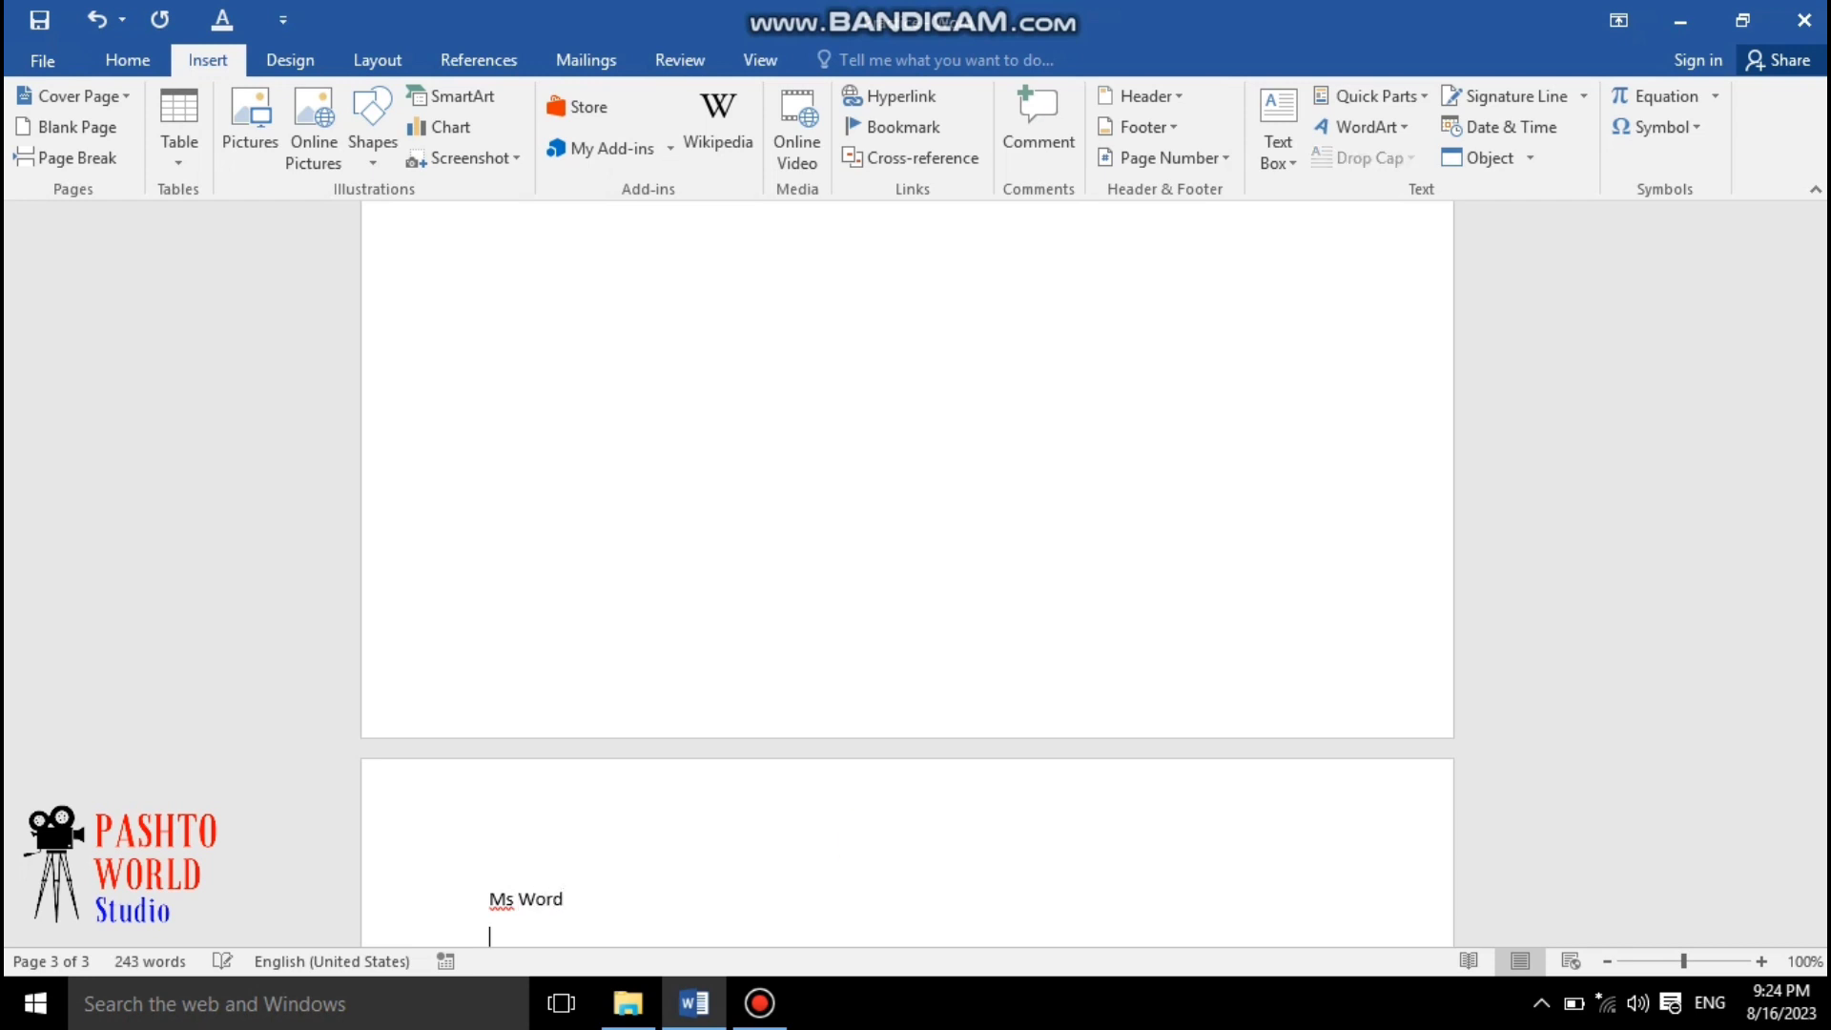
Generate sample paragraphs under "Ms Word" by entering =rand()
text(=rand())
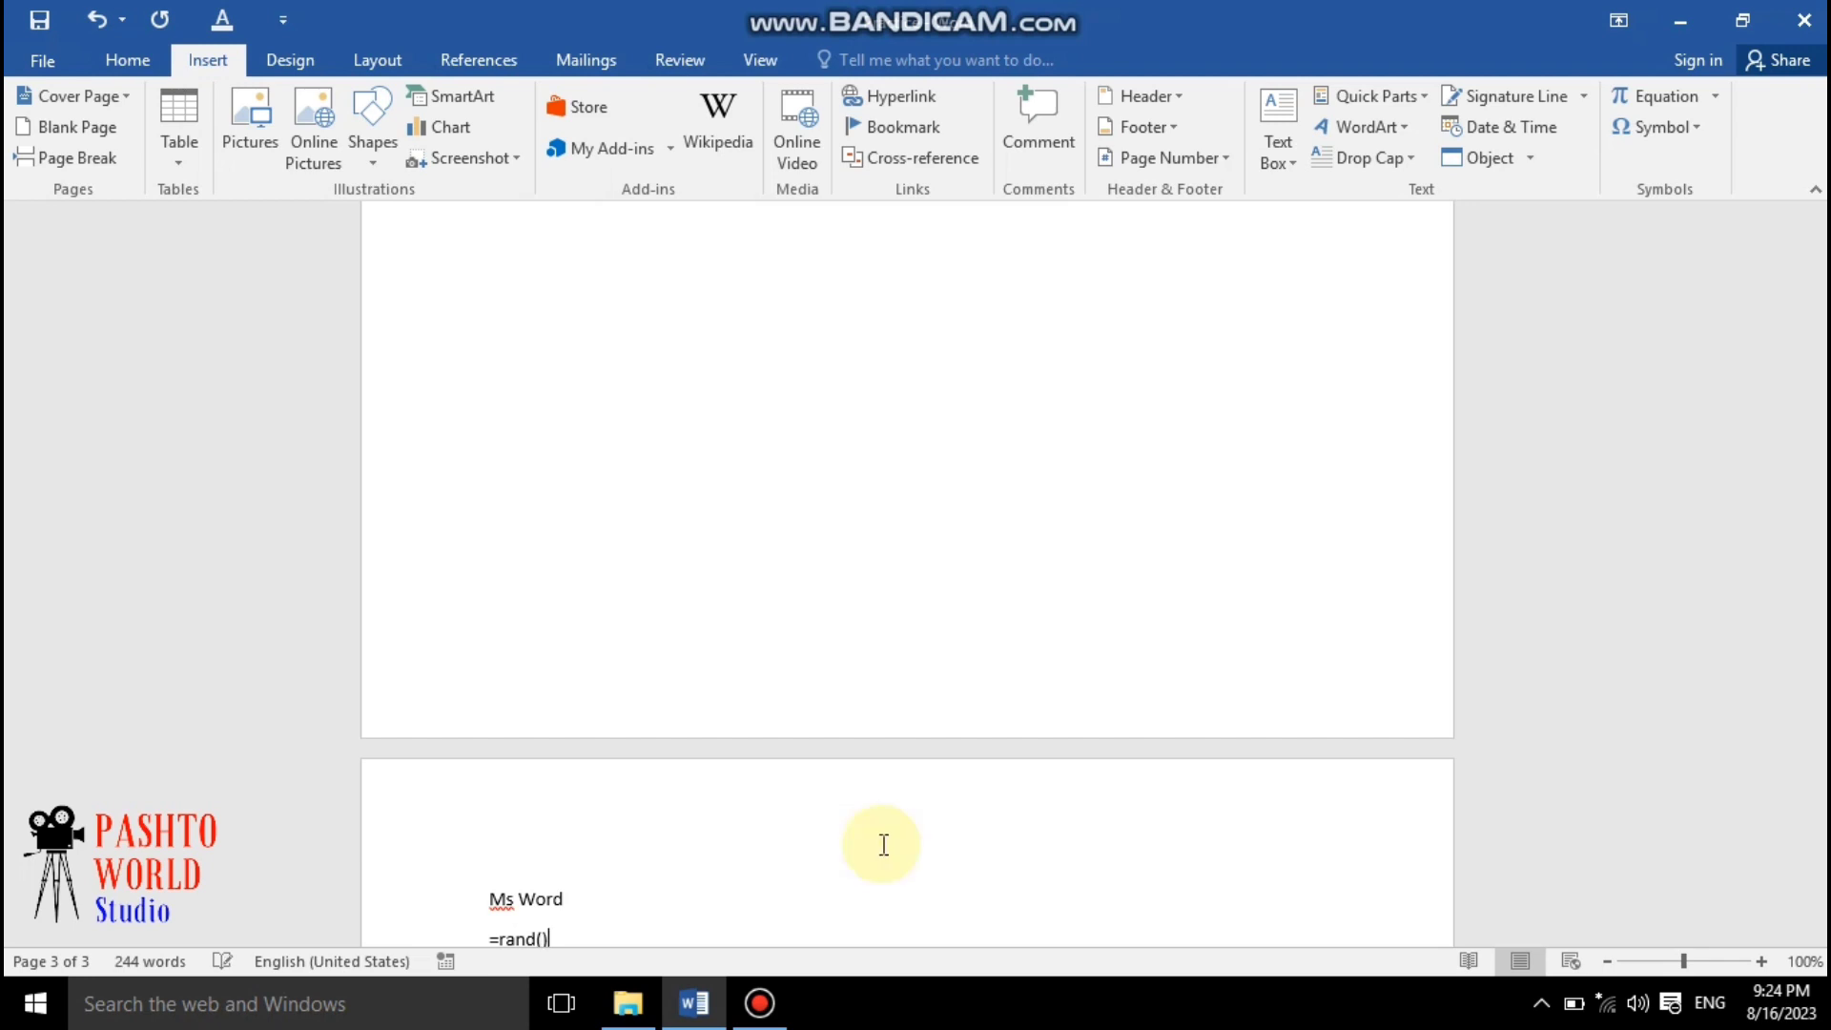
key(Return)
Insert a page break at the end of the text and type the line "Ms axcel" on the new page
scroll(849, 720, down, 3)
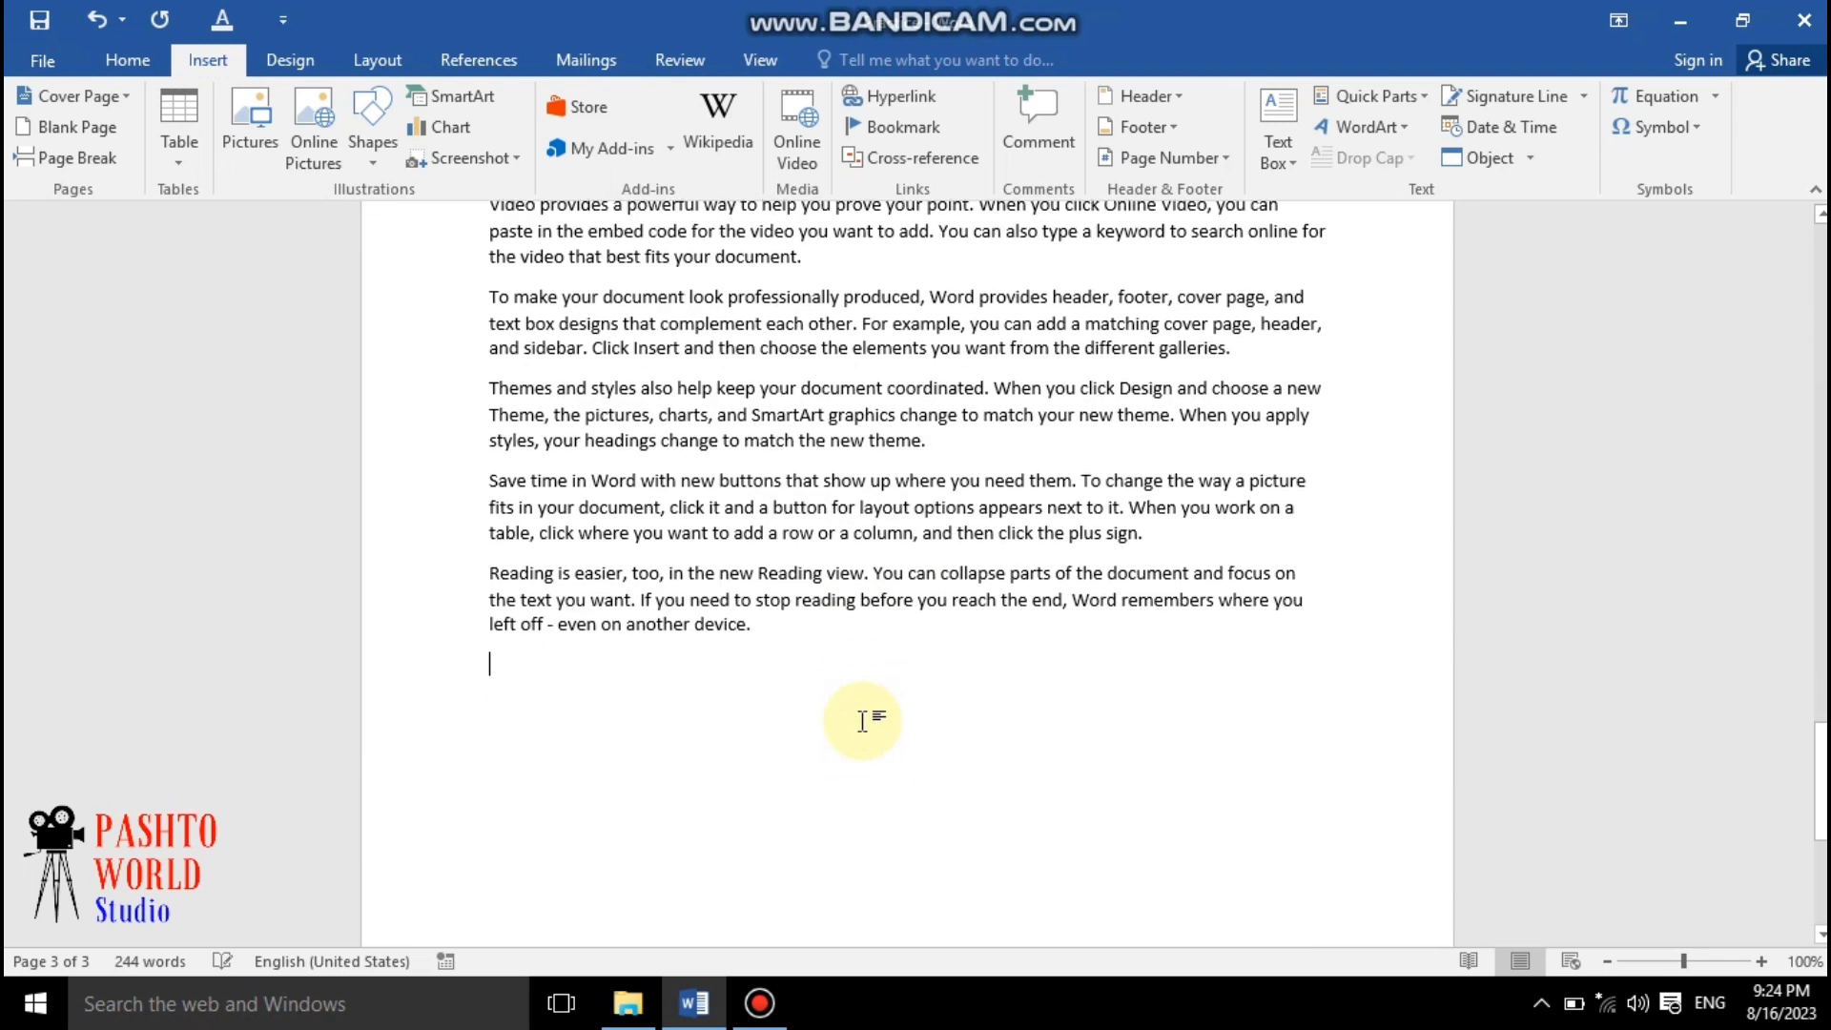
click(65, 157)
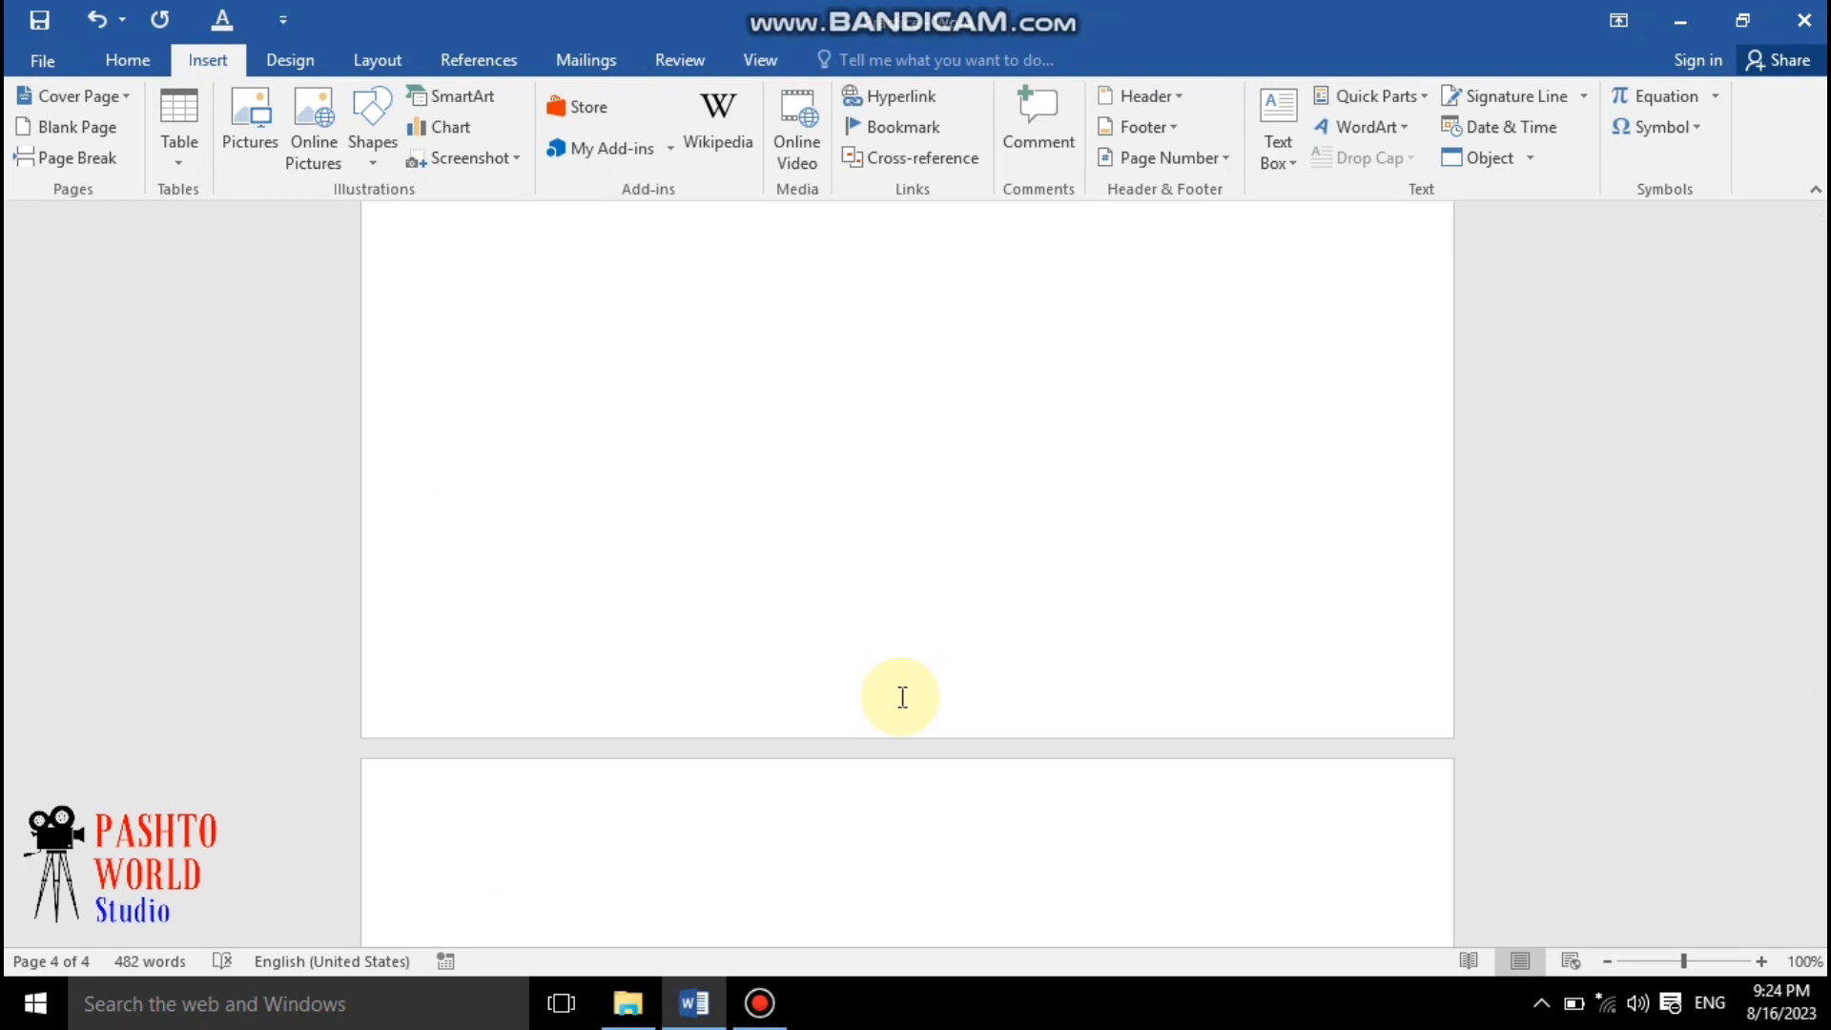
text(Ms ax)
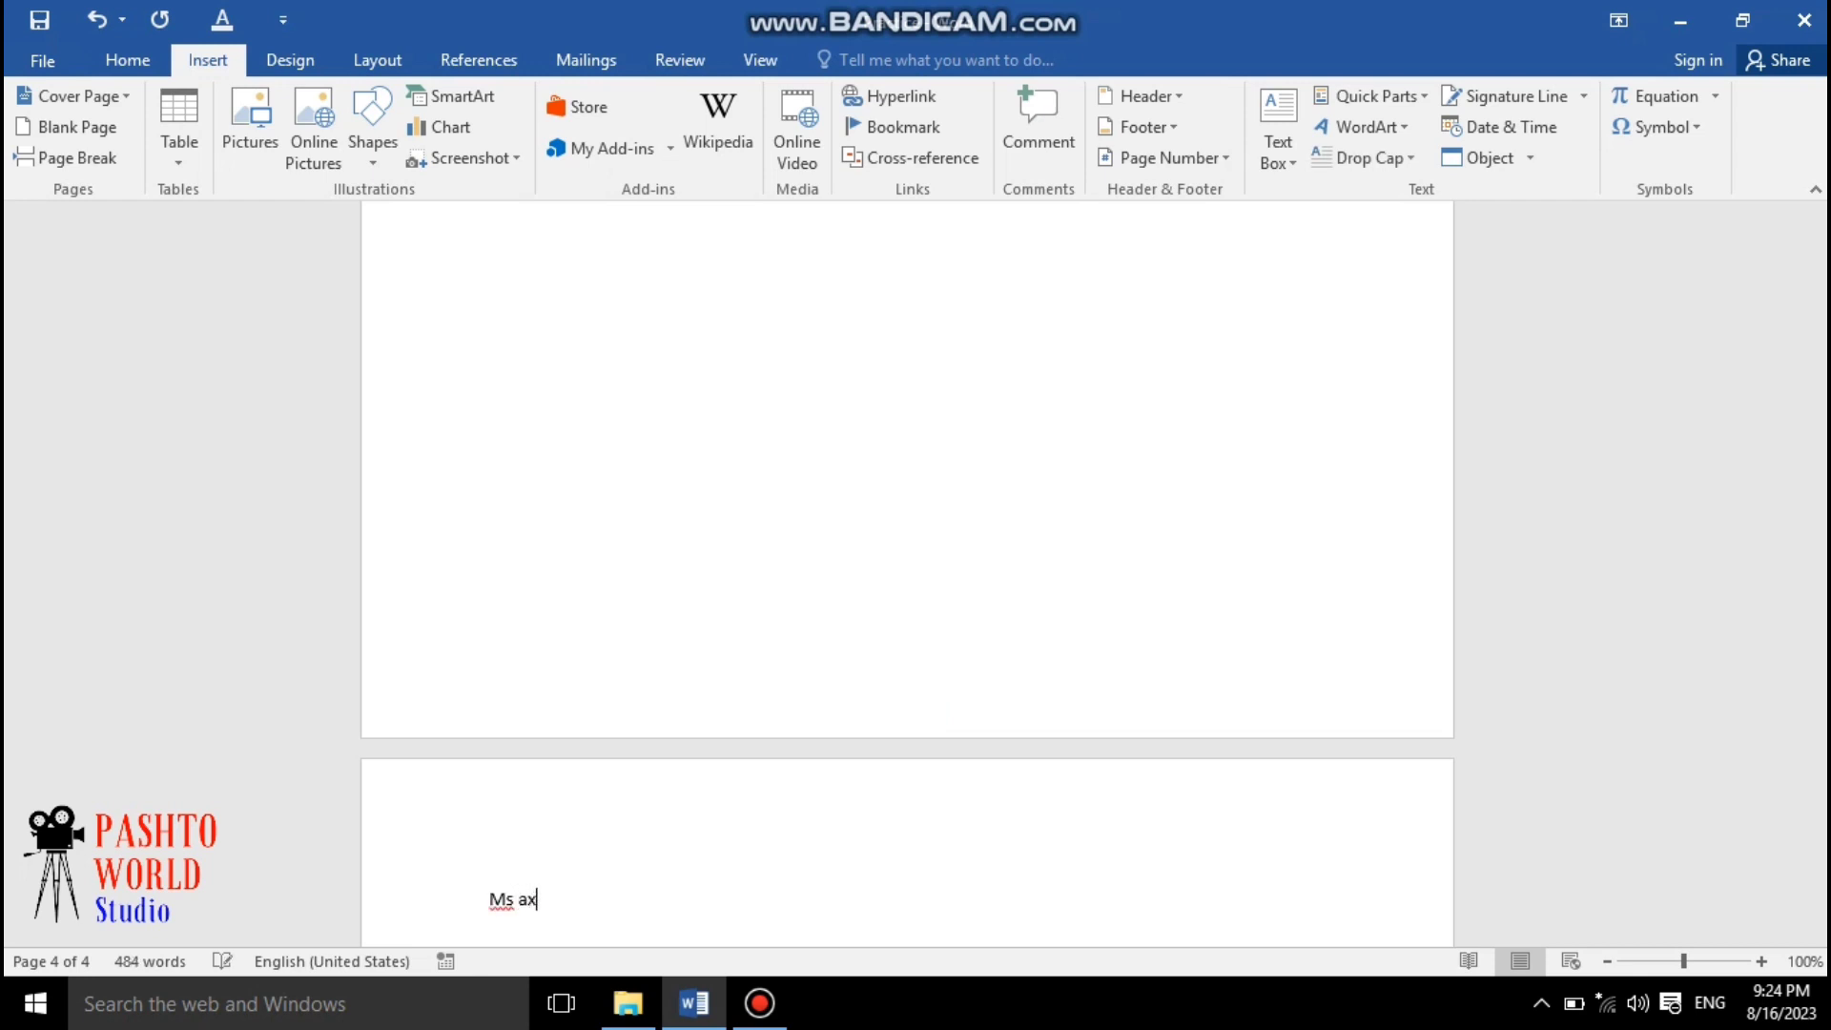
text(cel)
key(Return)
Generate sample paragraphs under "Ms axcel" by entering =rand()
text(=rand())
key(Return)
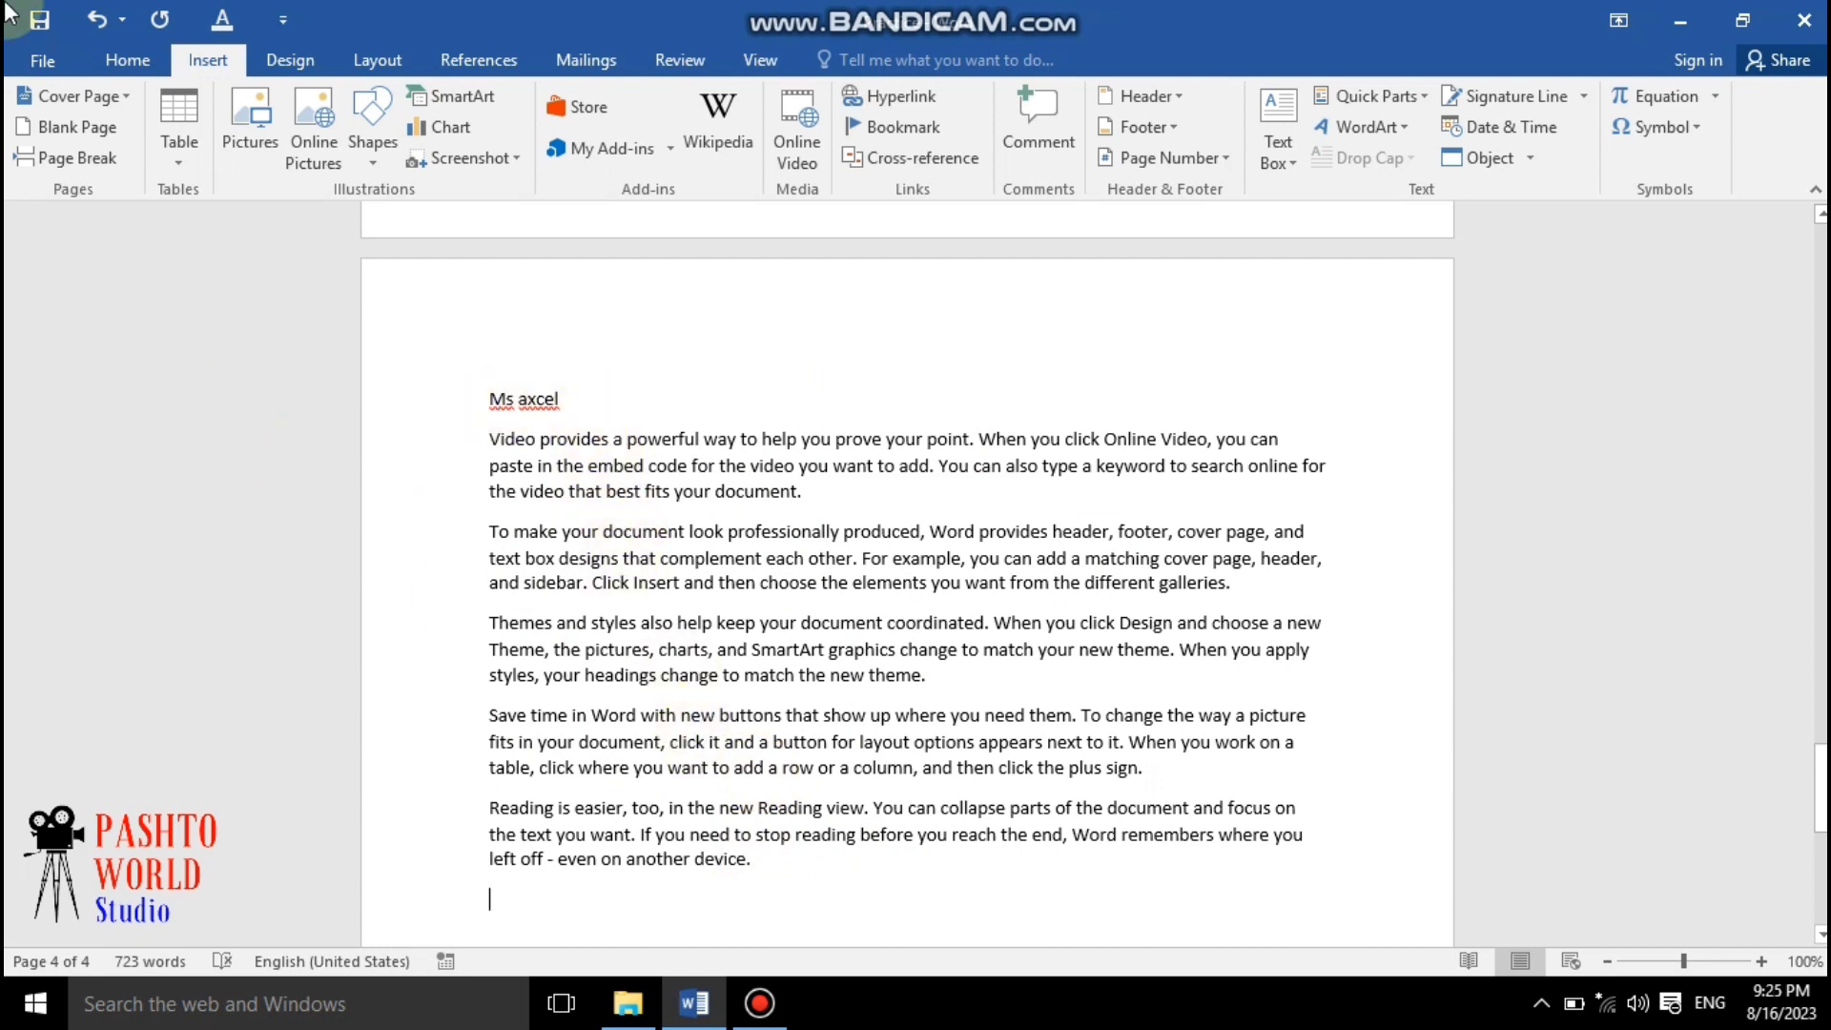
Insert a page break at the end and type the line "Ms powerpoint" on the new page
click(72, 157)
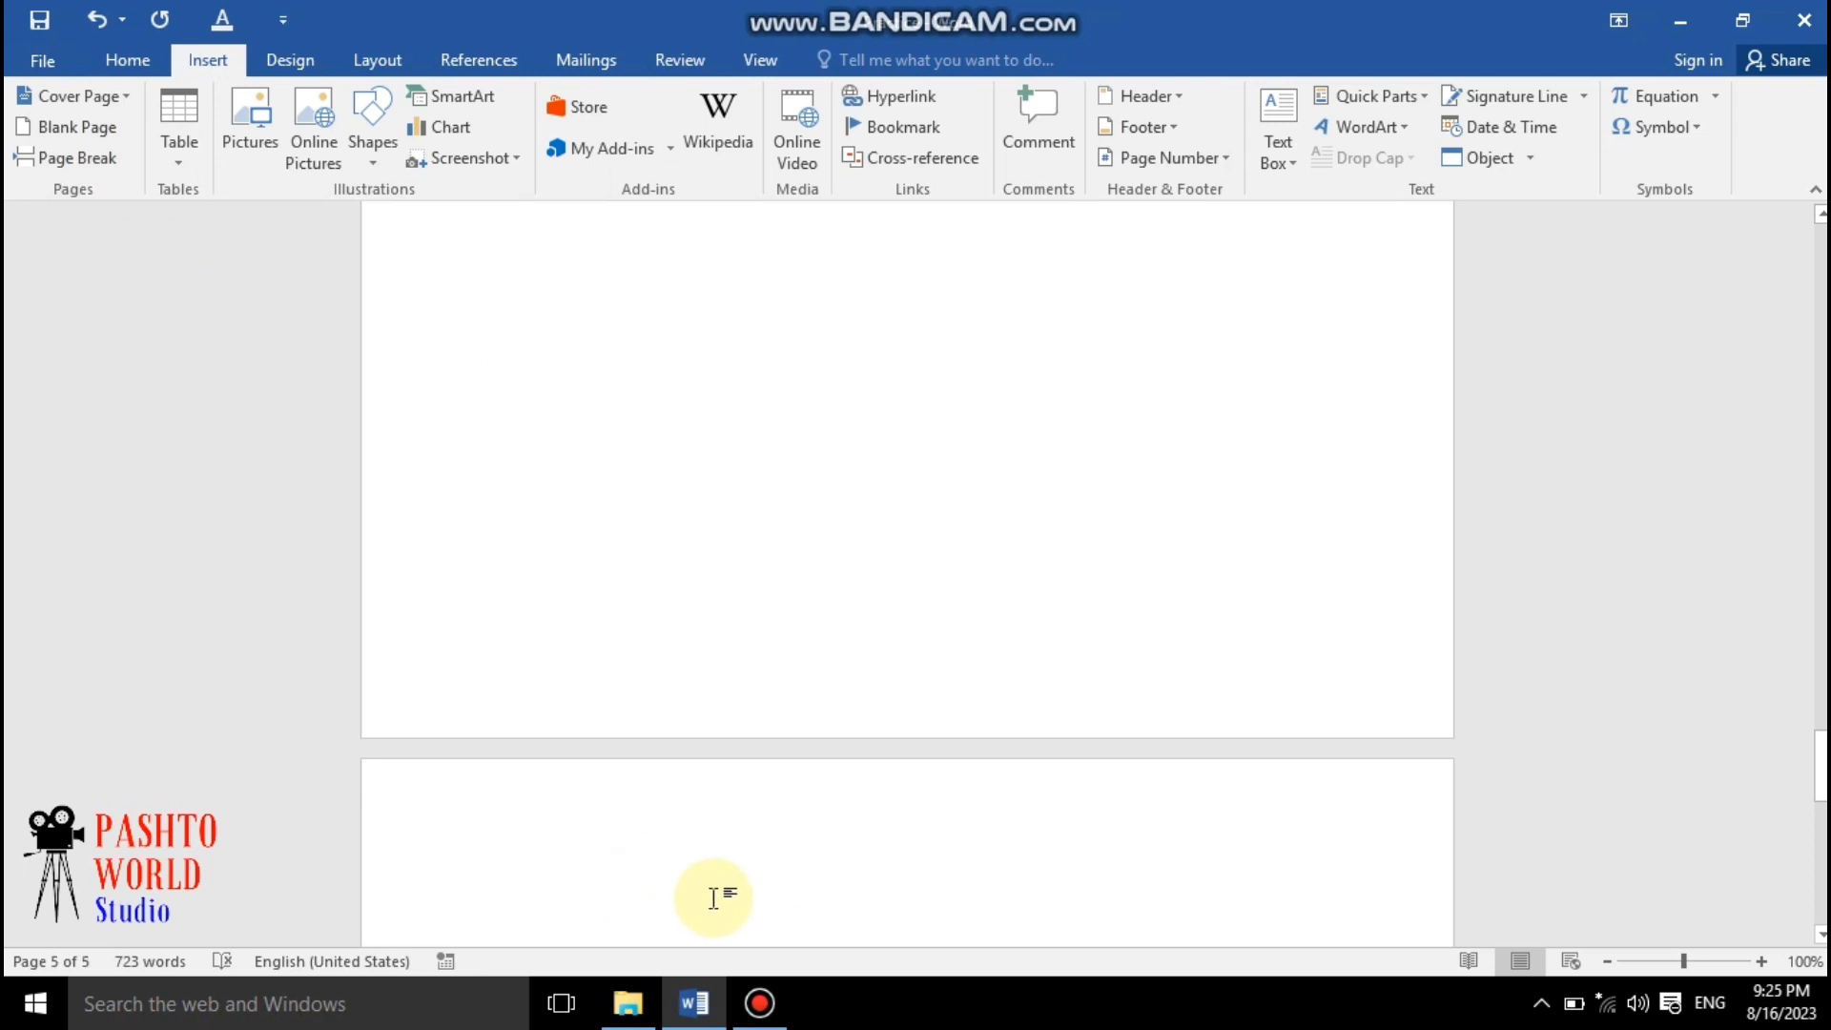
text(ms)
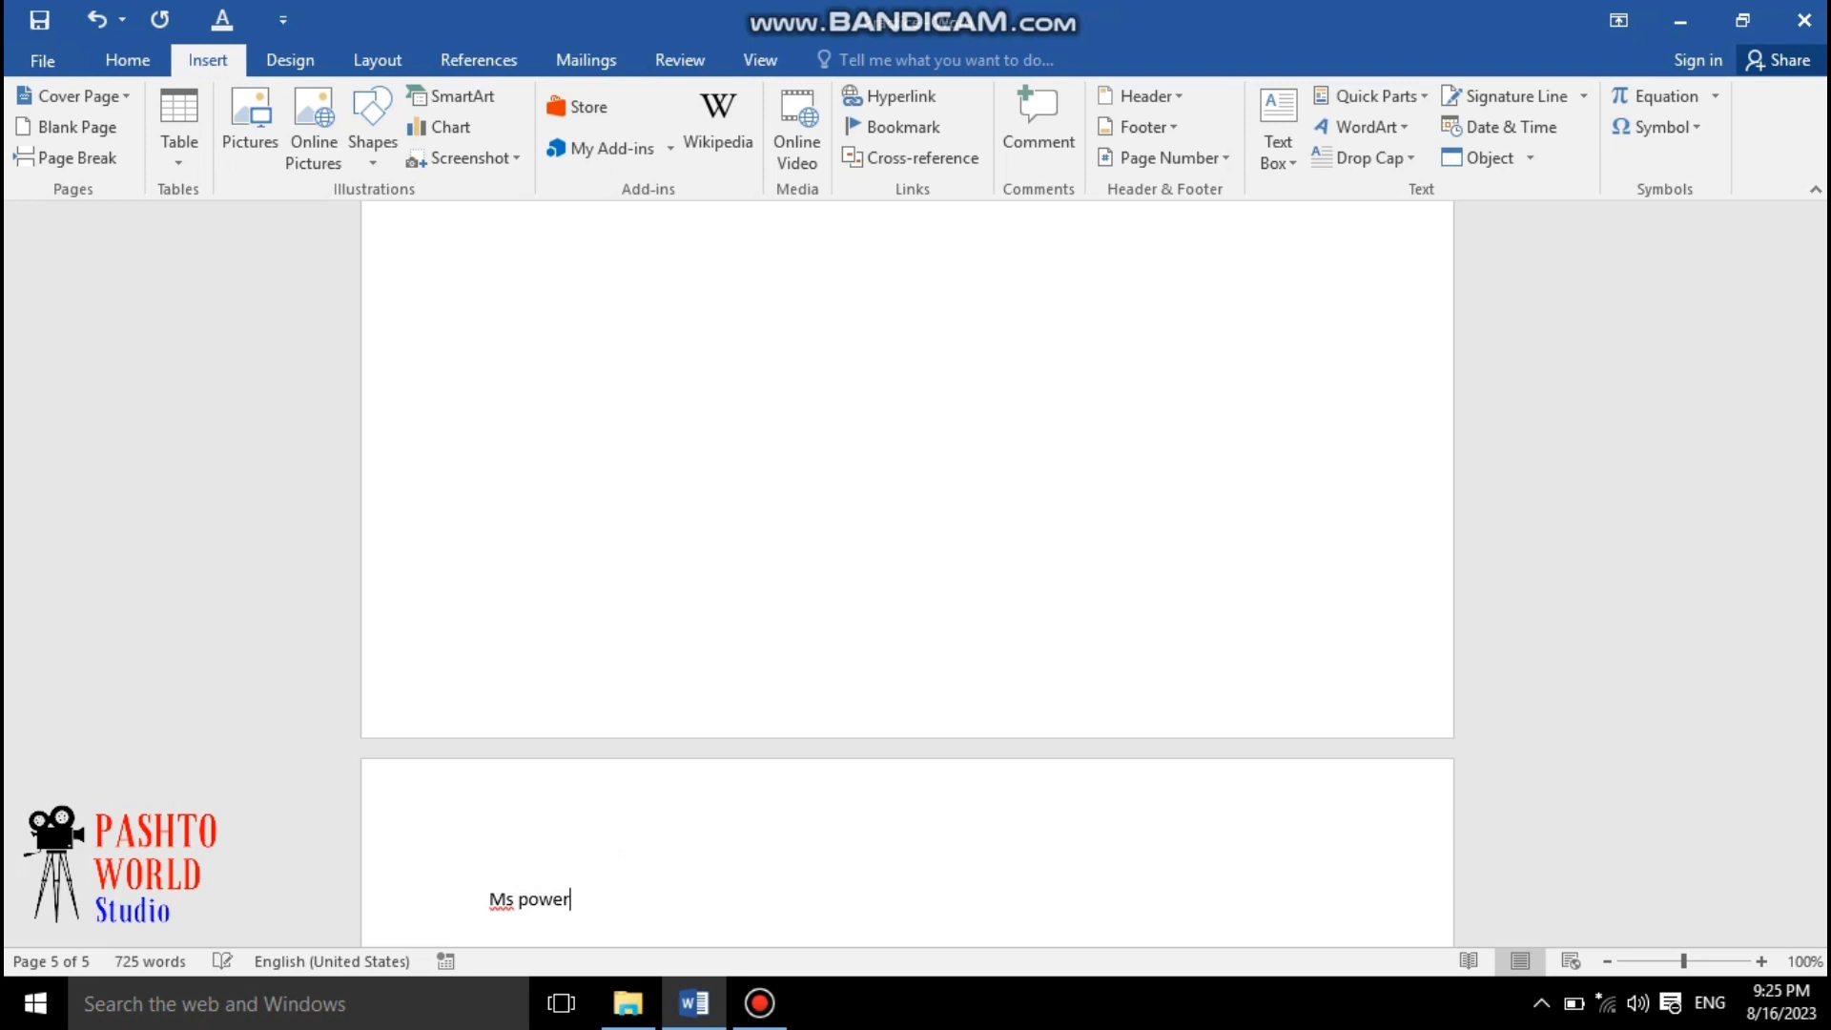
text( powerpoint)
key(Return)
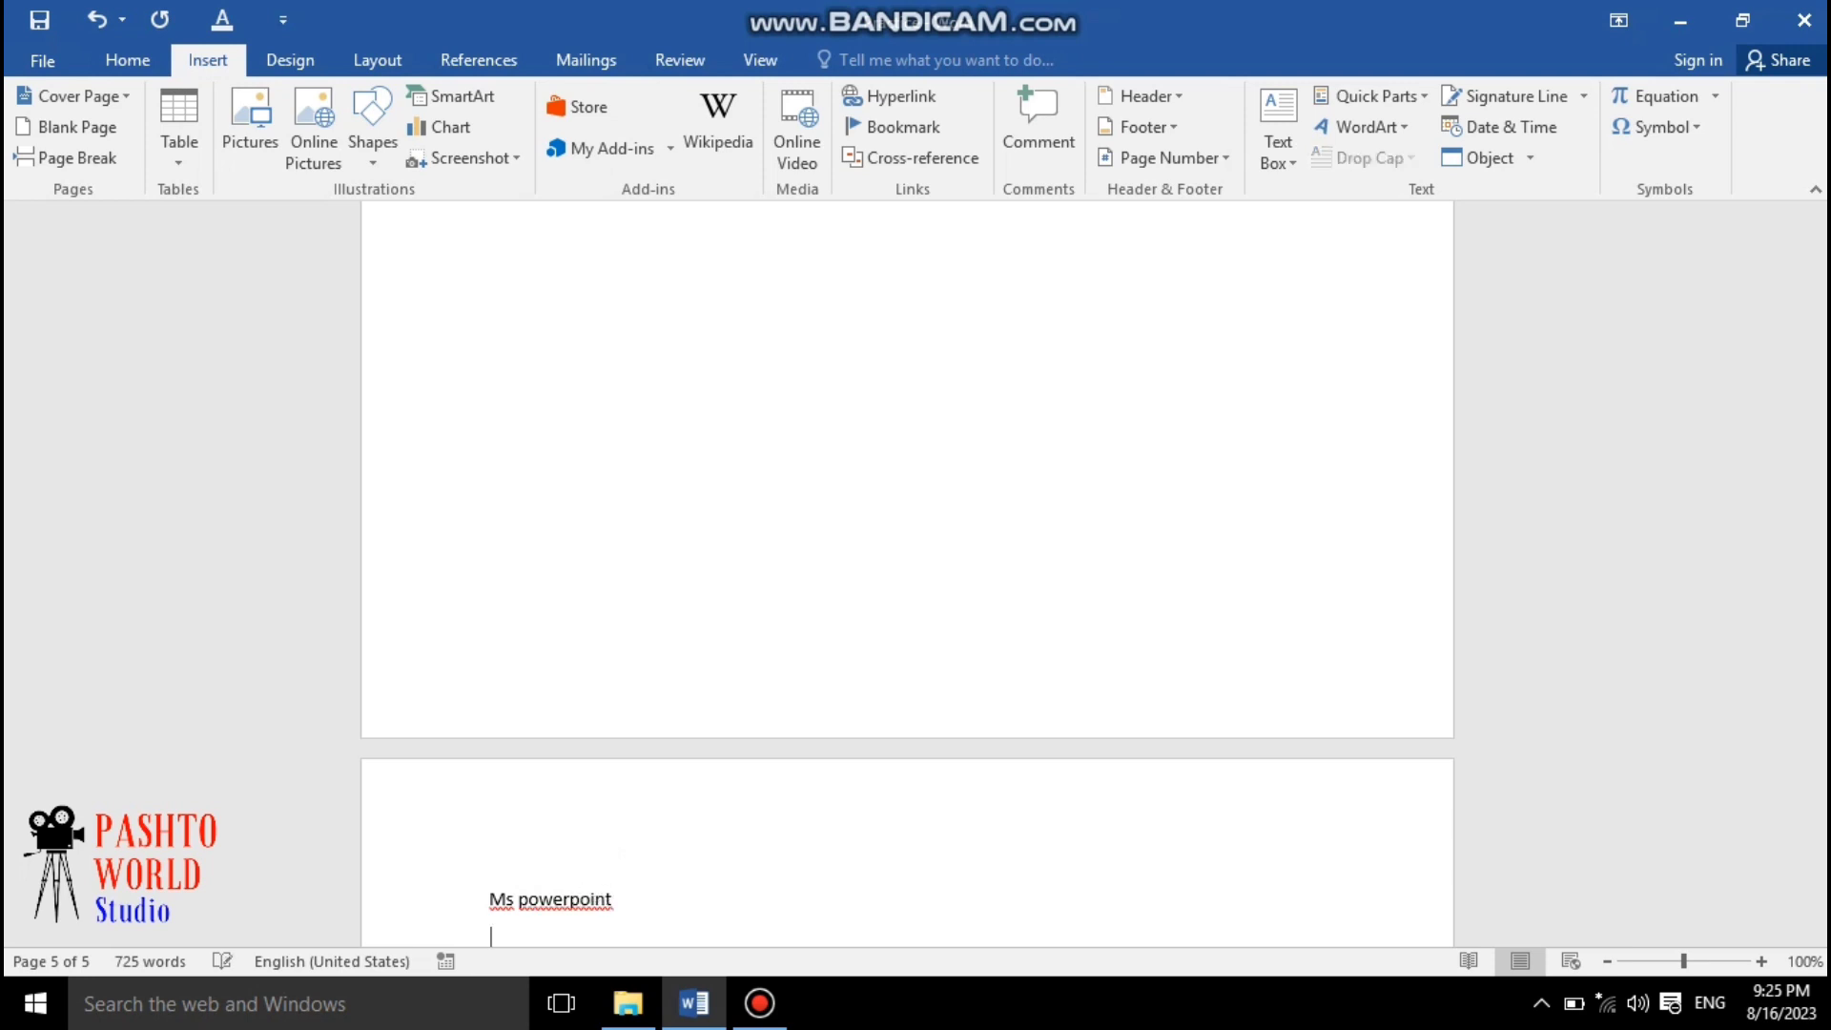
Generate sample paragraphs under "Ms powerpoint" by entering =rand()
text(=rand())
key(Return)
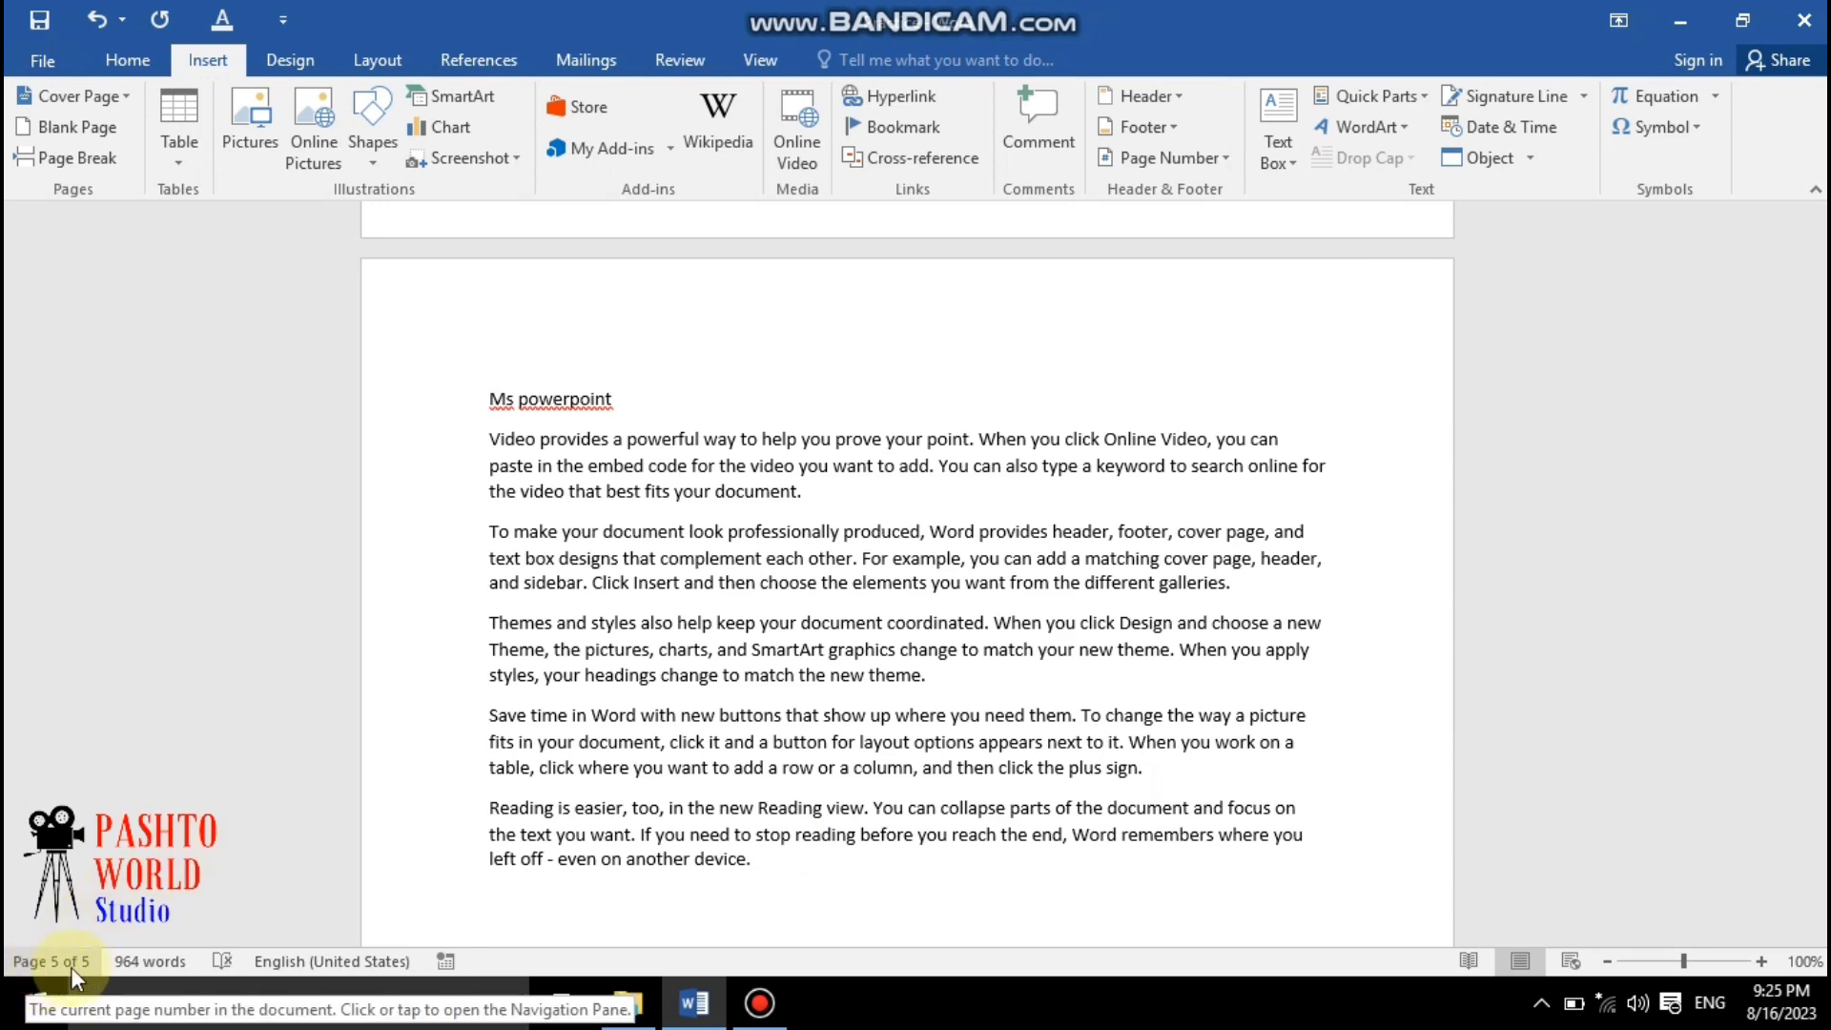
Select the "Ms Office" line and apply the Heading 1 style to it
scroll(1079, 603, up, 15)
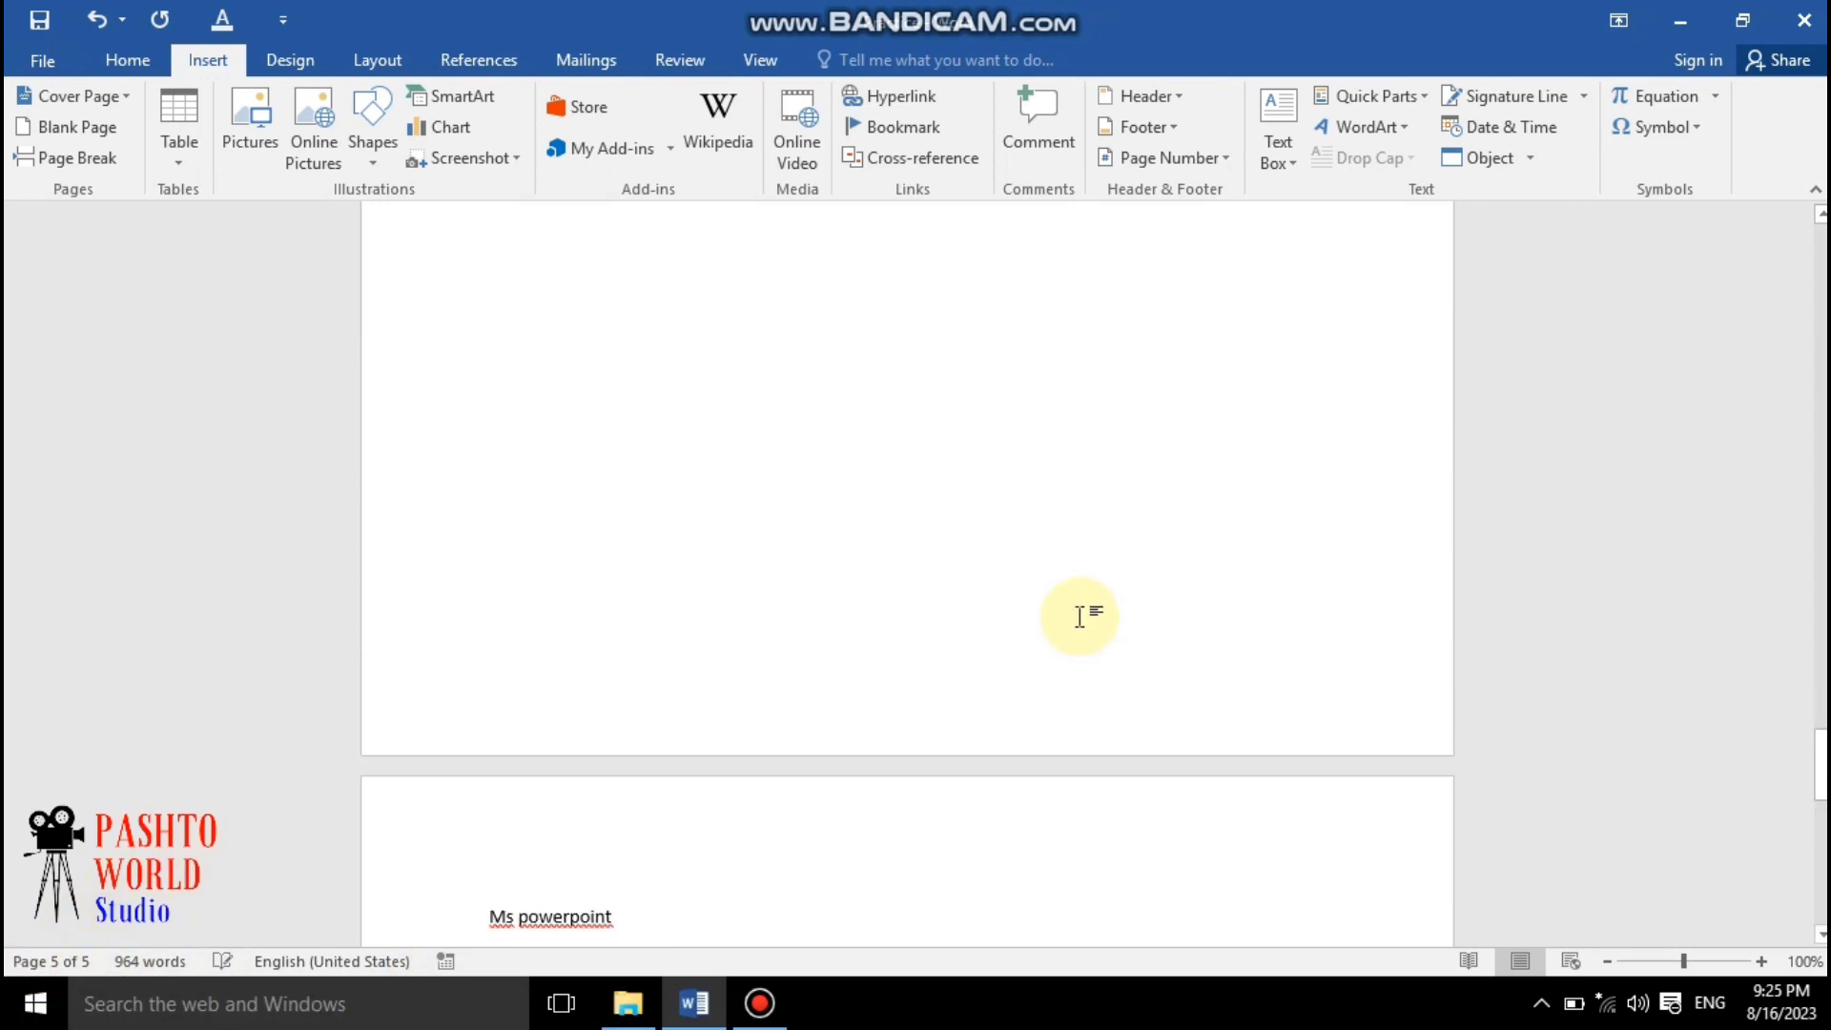
scroll(1079, 603, up, 20)
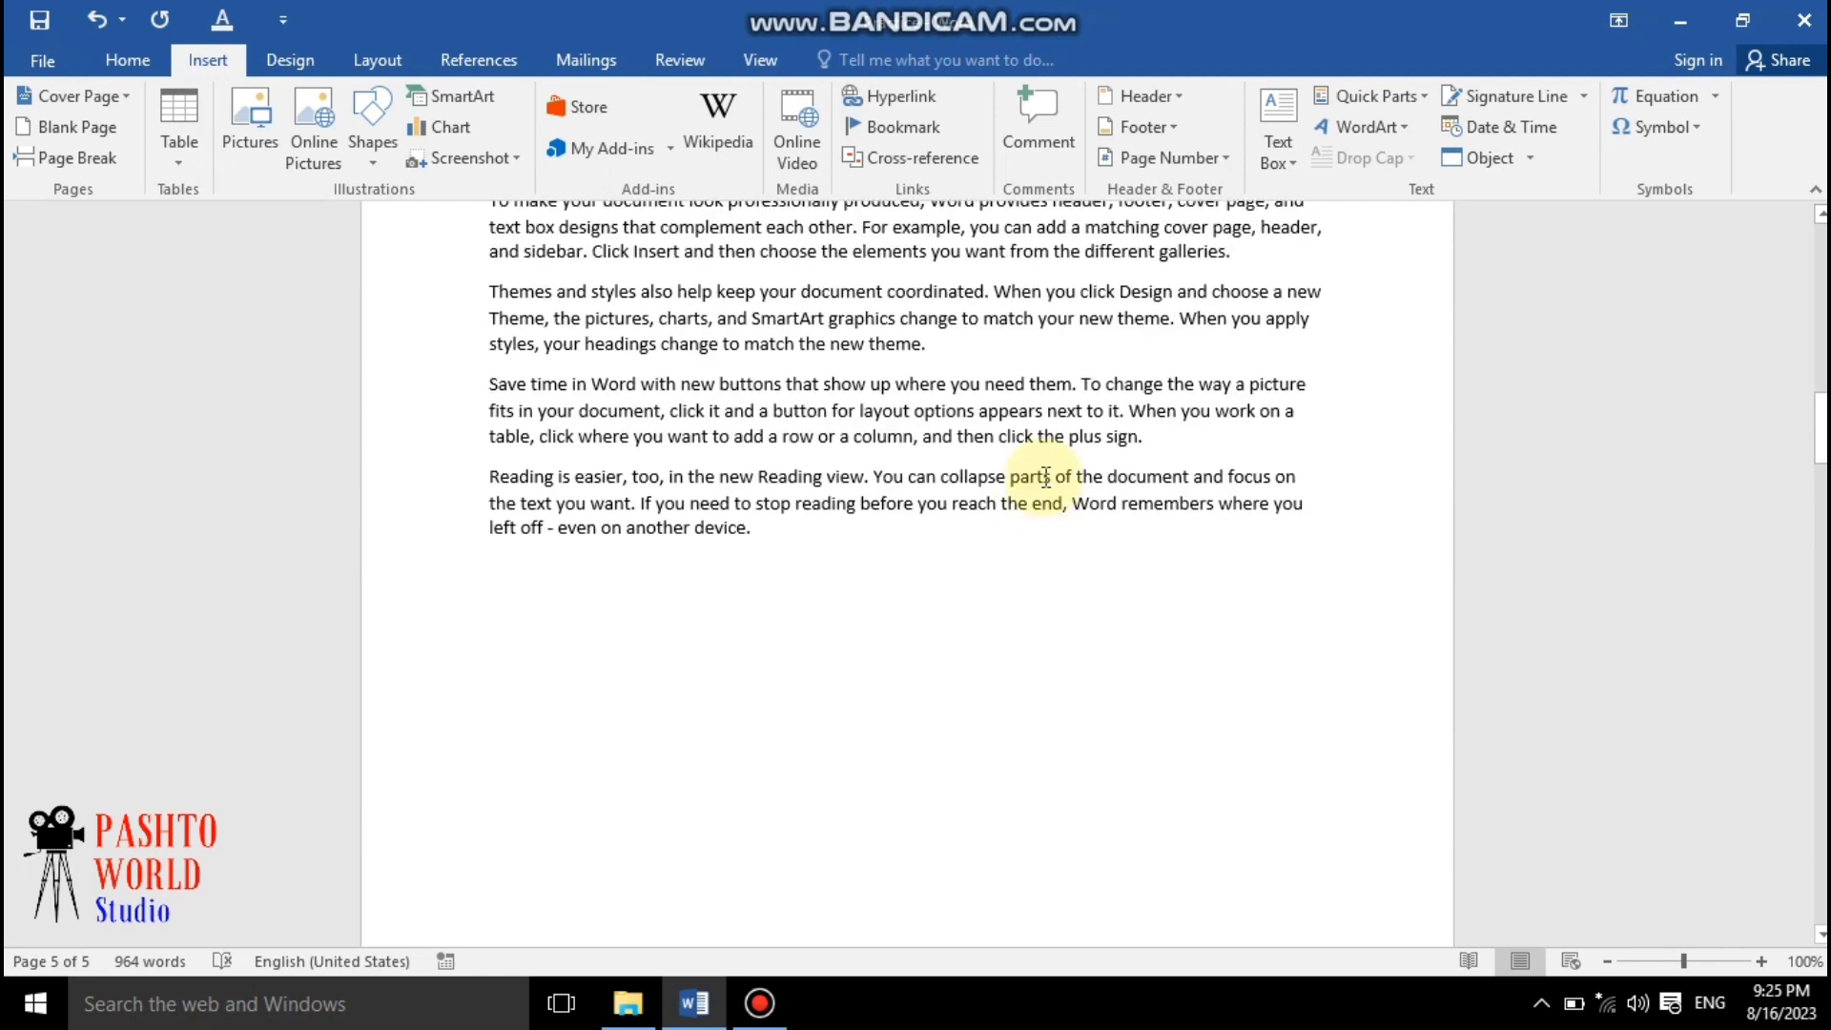
scroll(1026, 477, up, 15)
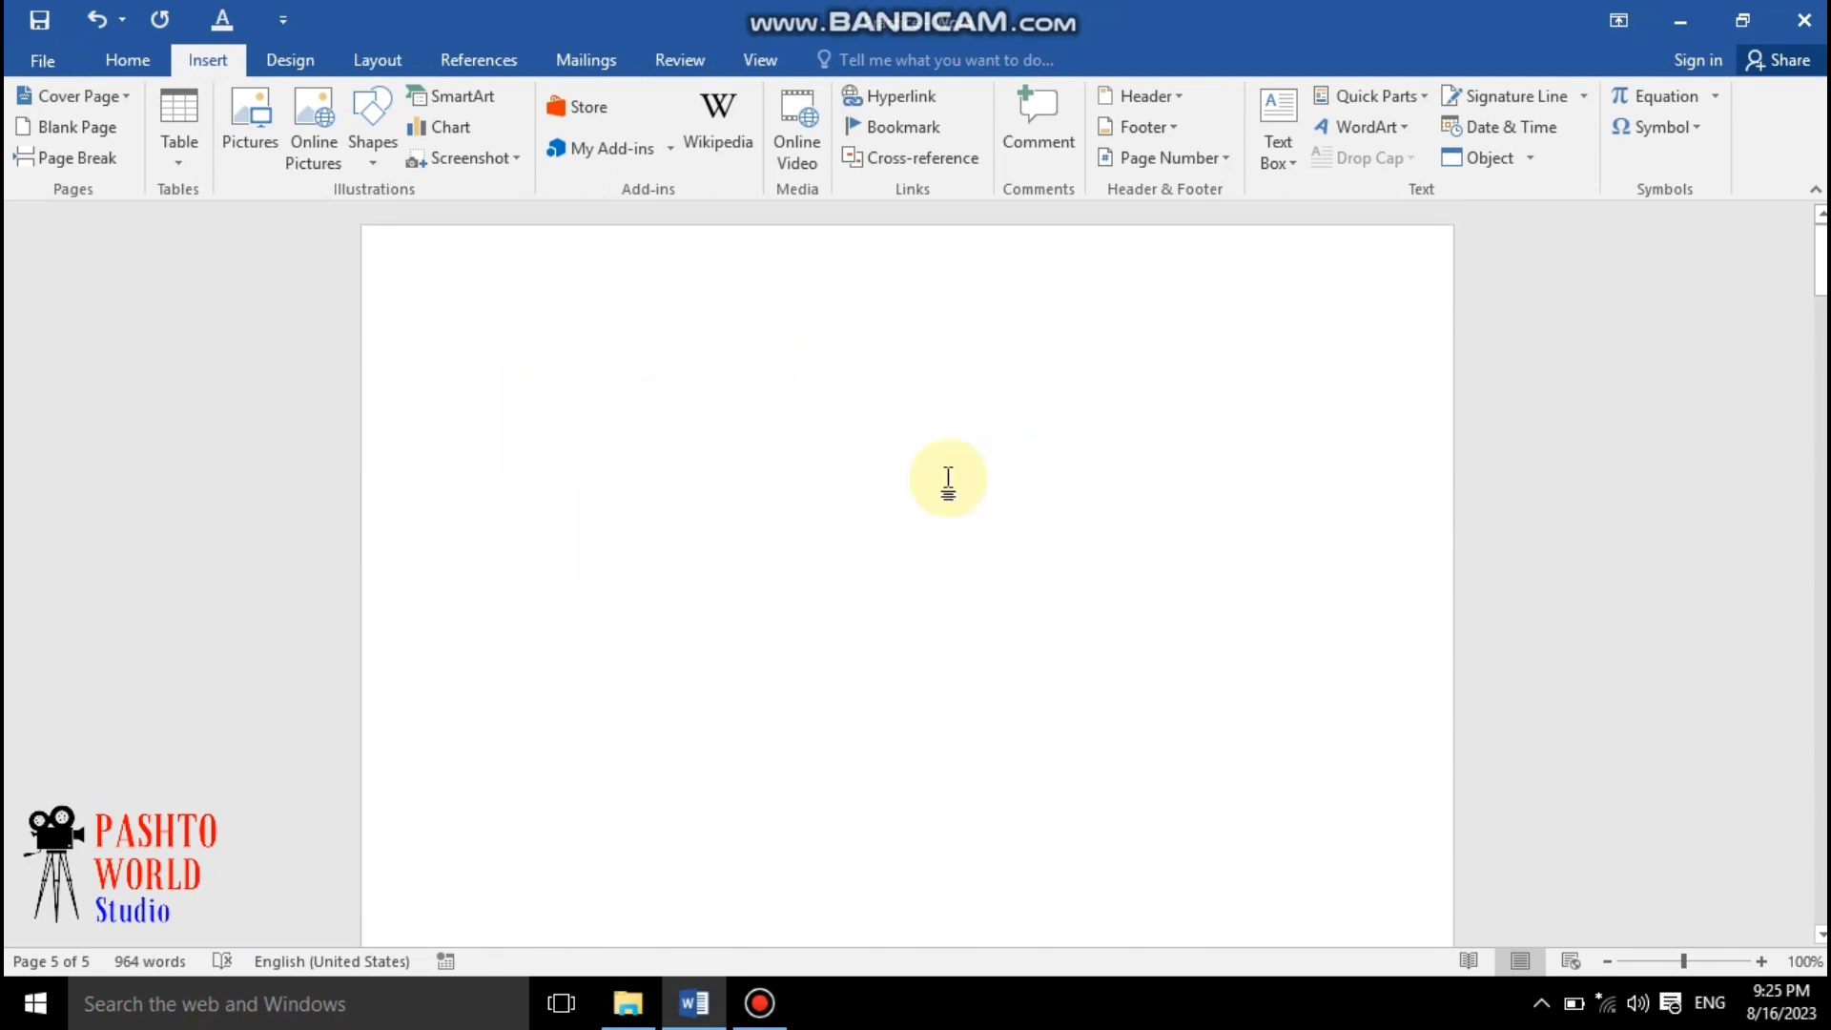
click(386, 57)
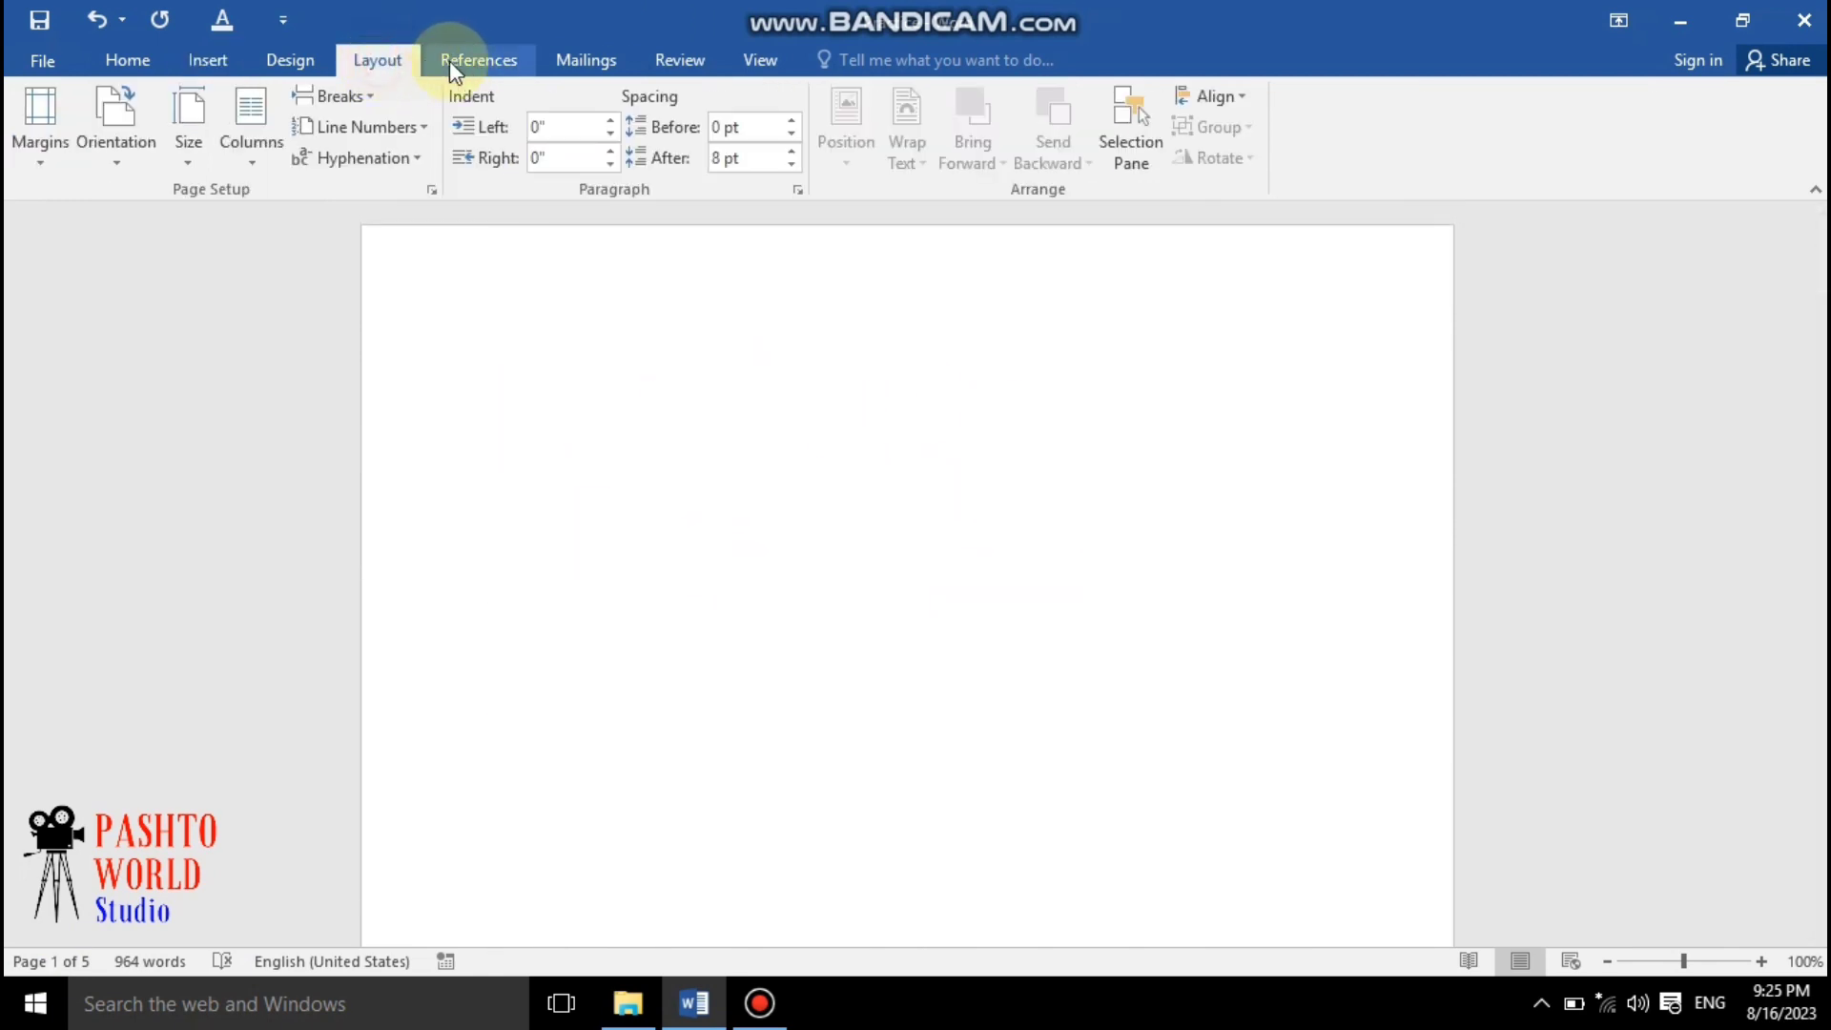
click(460, 63)
scroll(903, 649, down, 10)
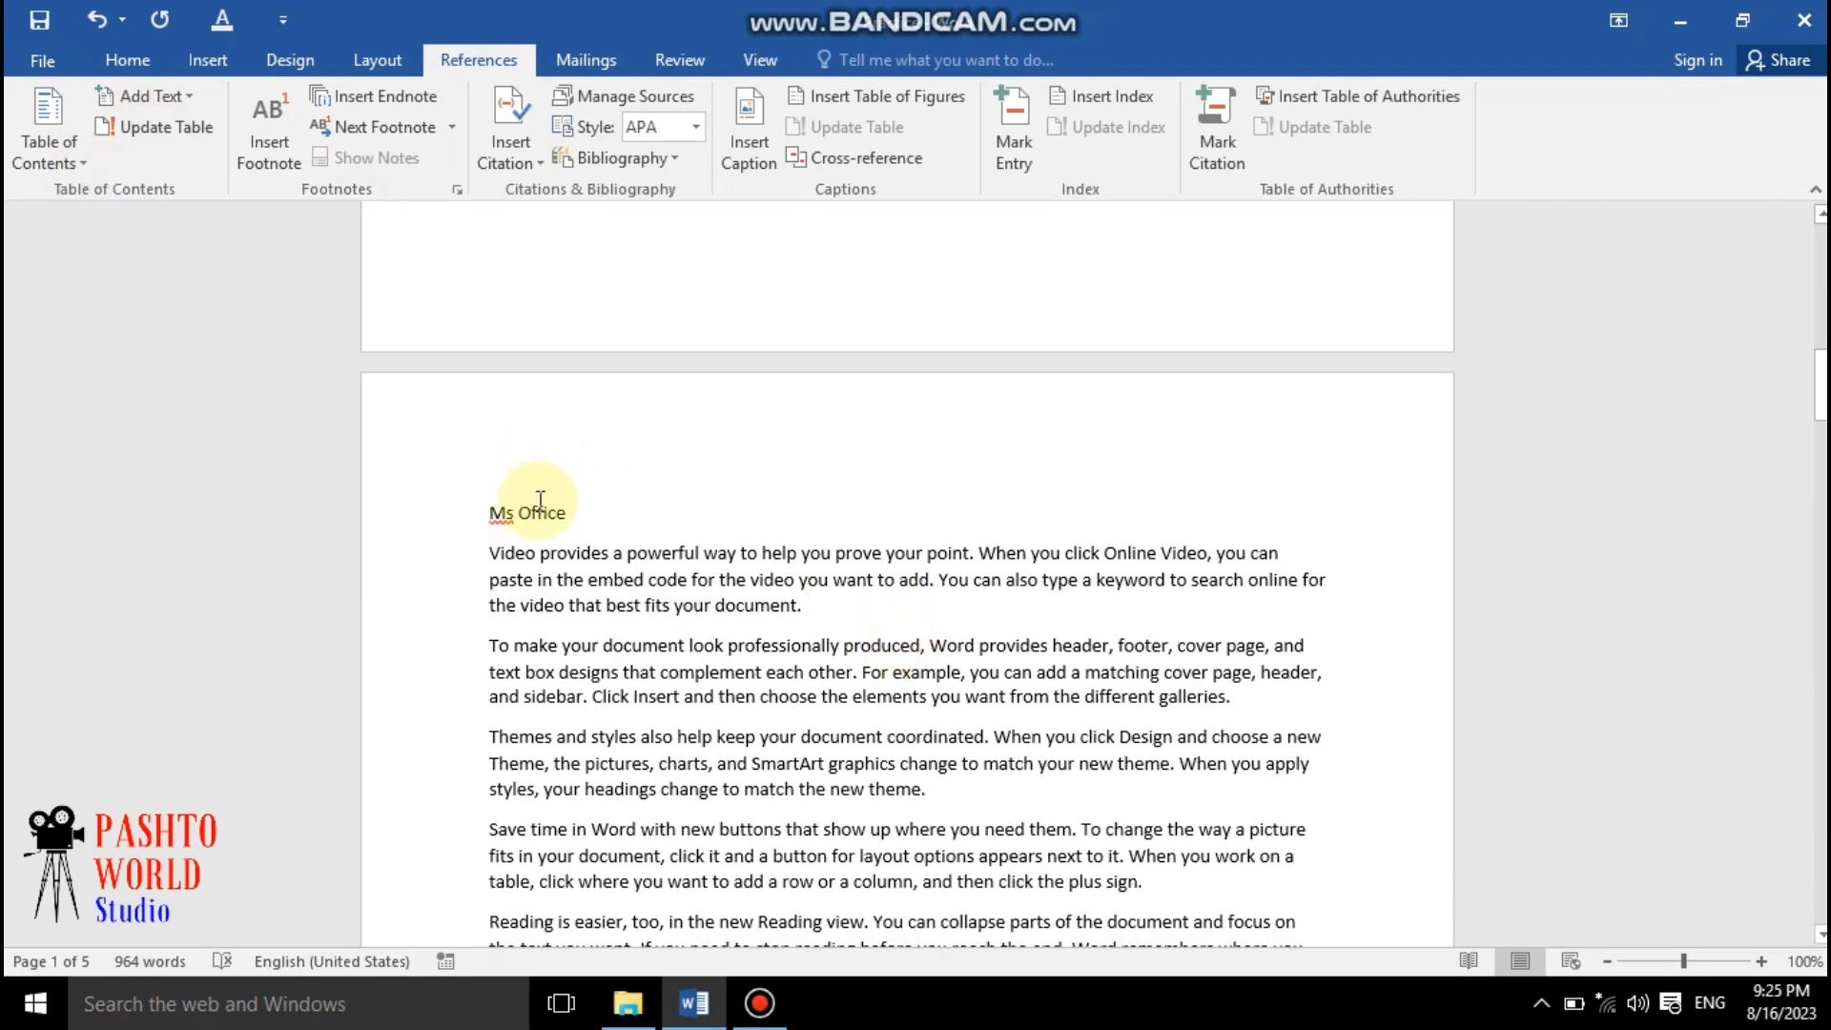
drag(566, 515, 485, 515)
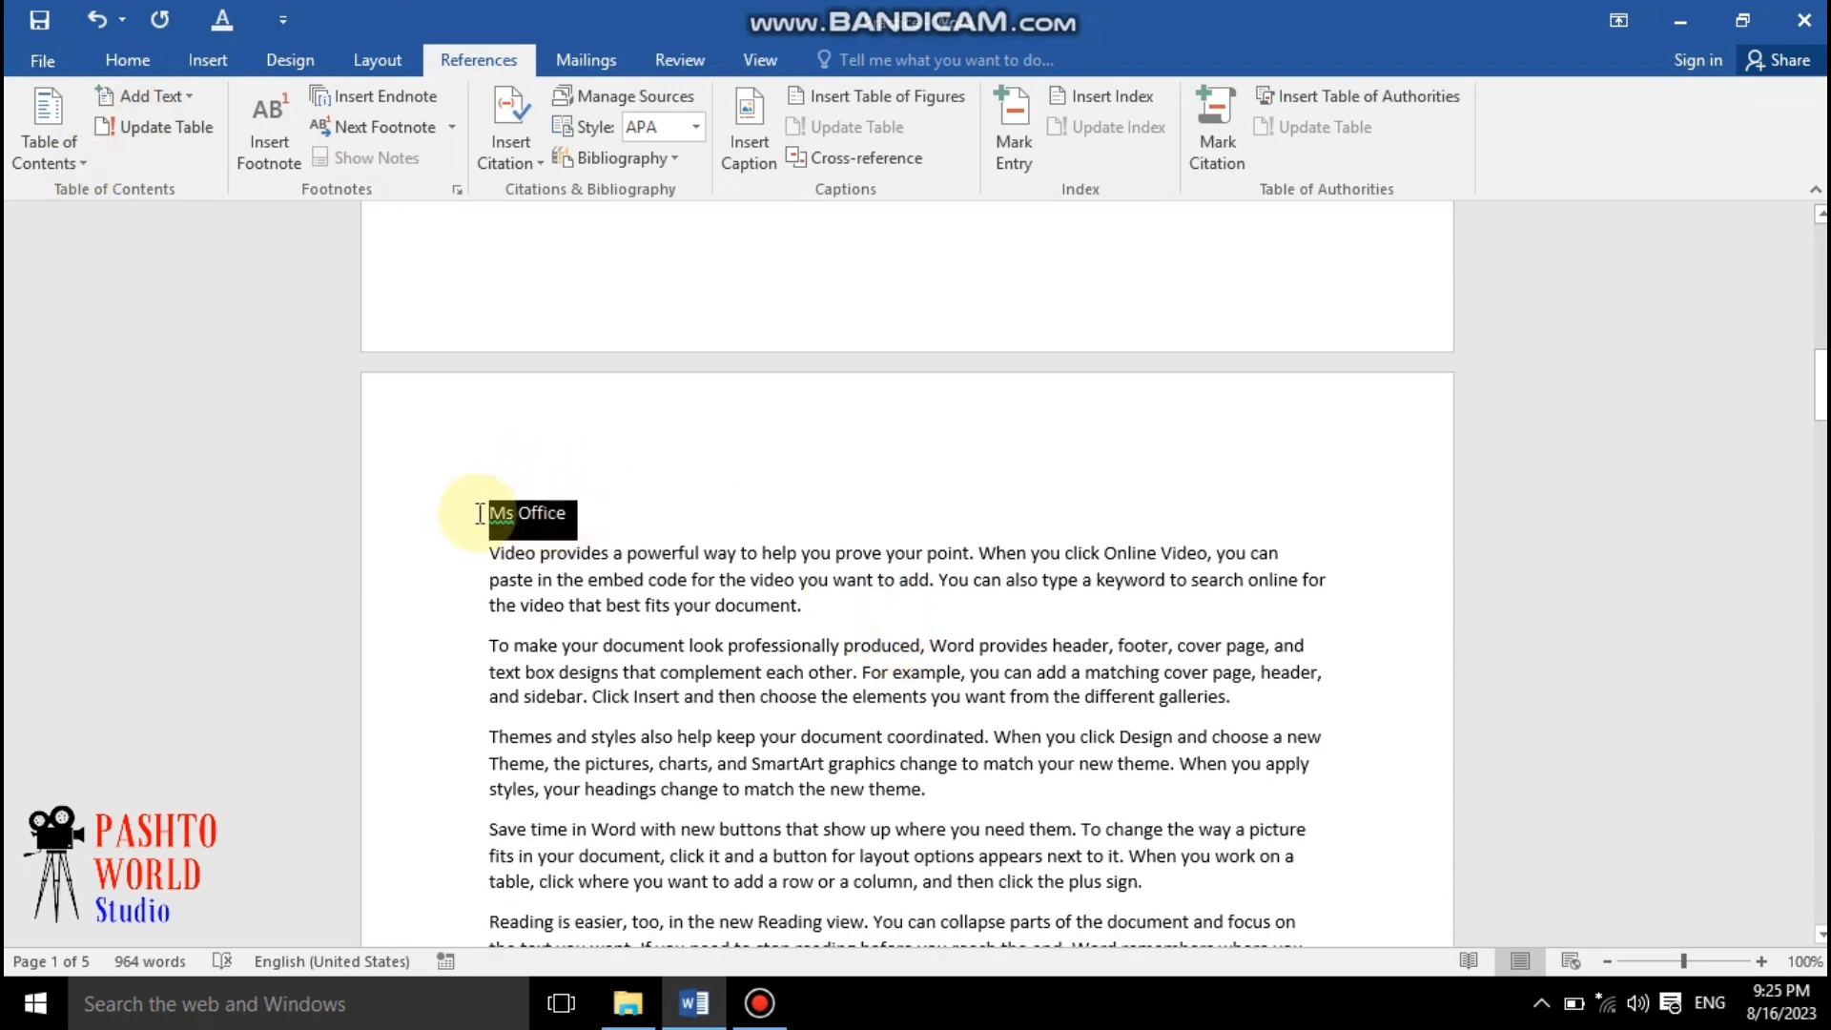
click(130, 61)
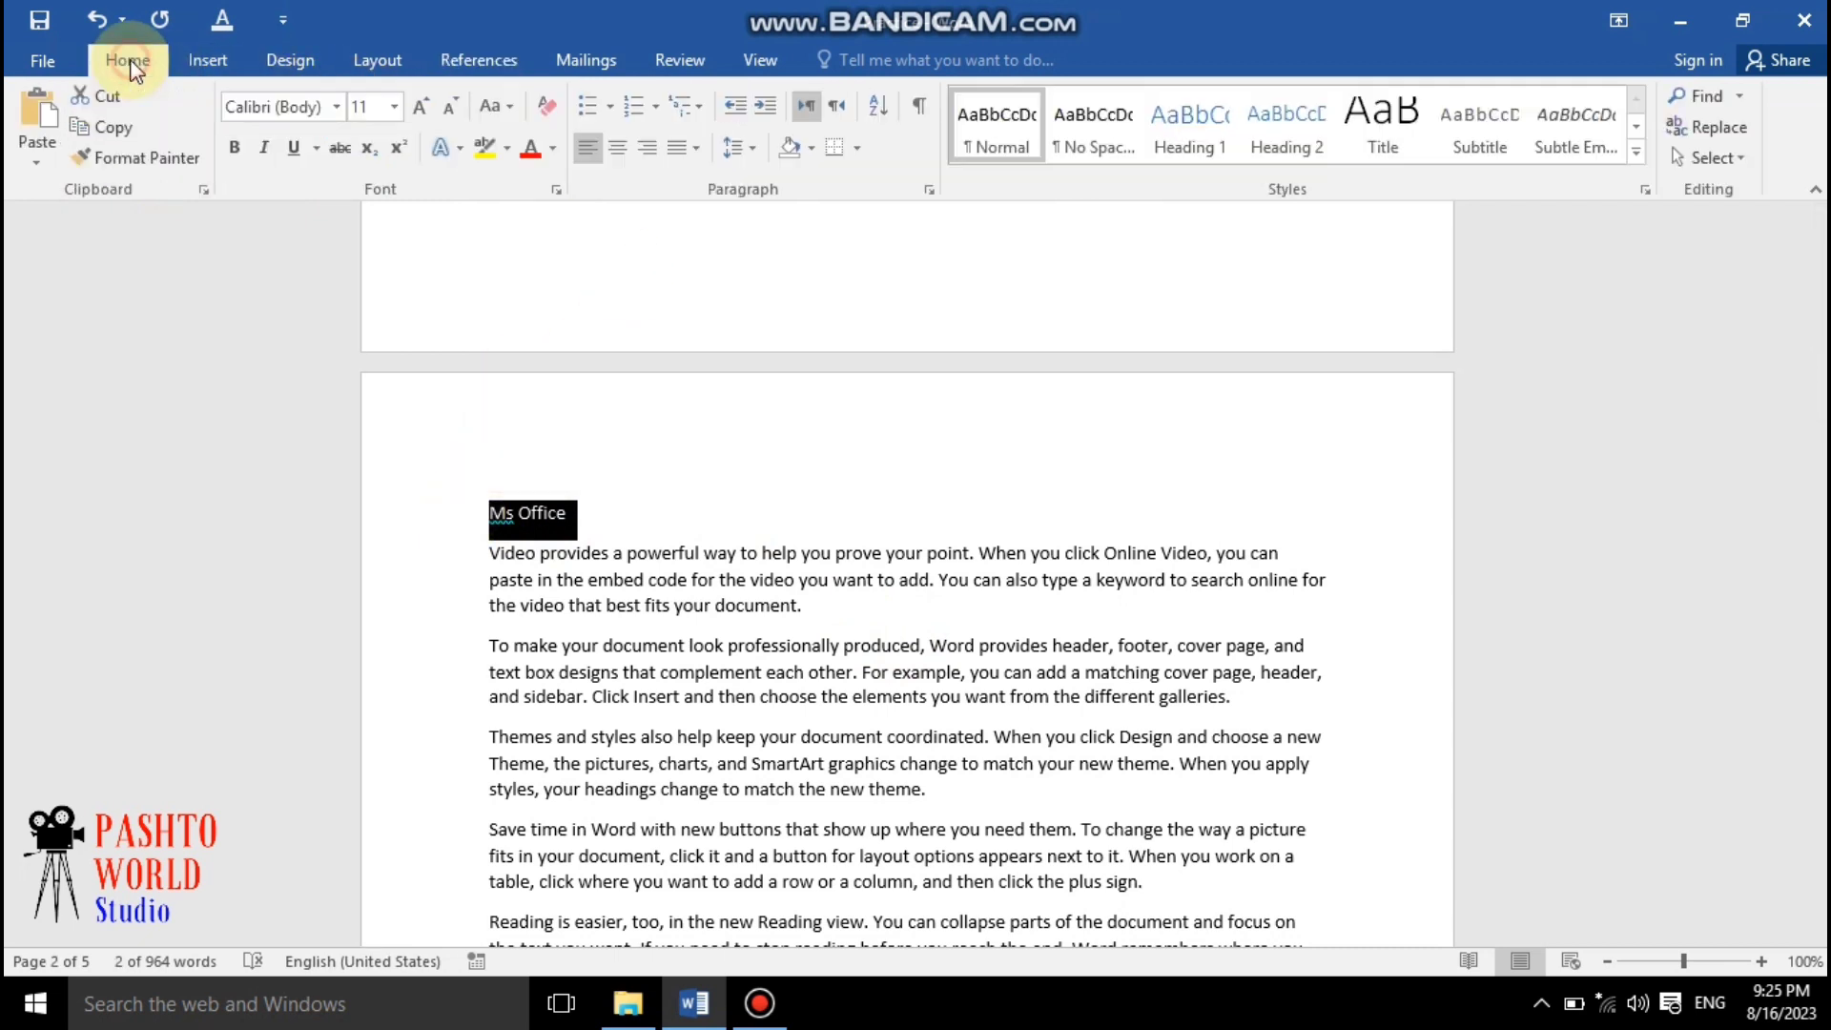
click(1202, 135)
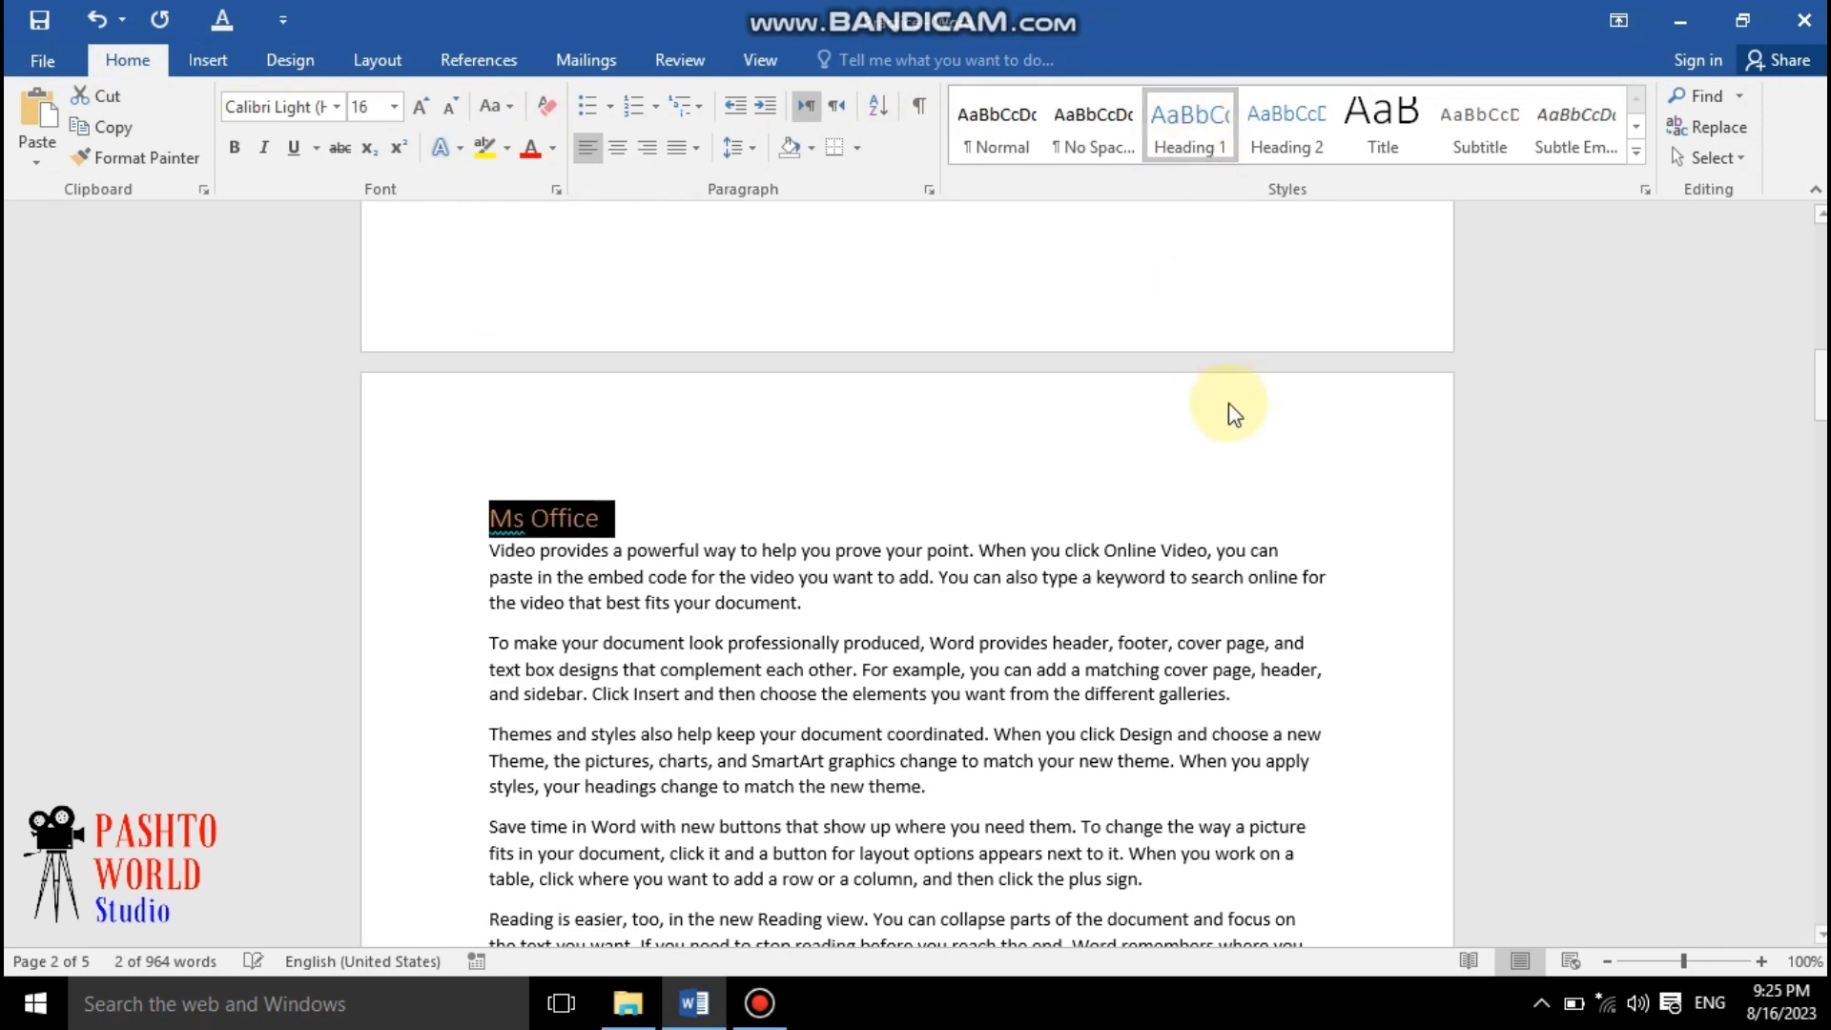
click(1251, 441)
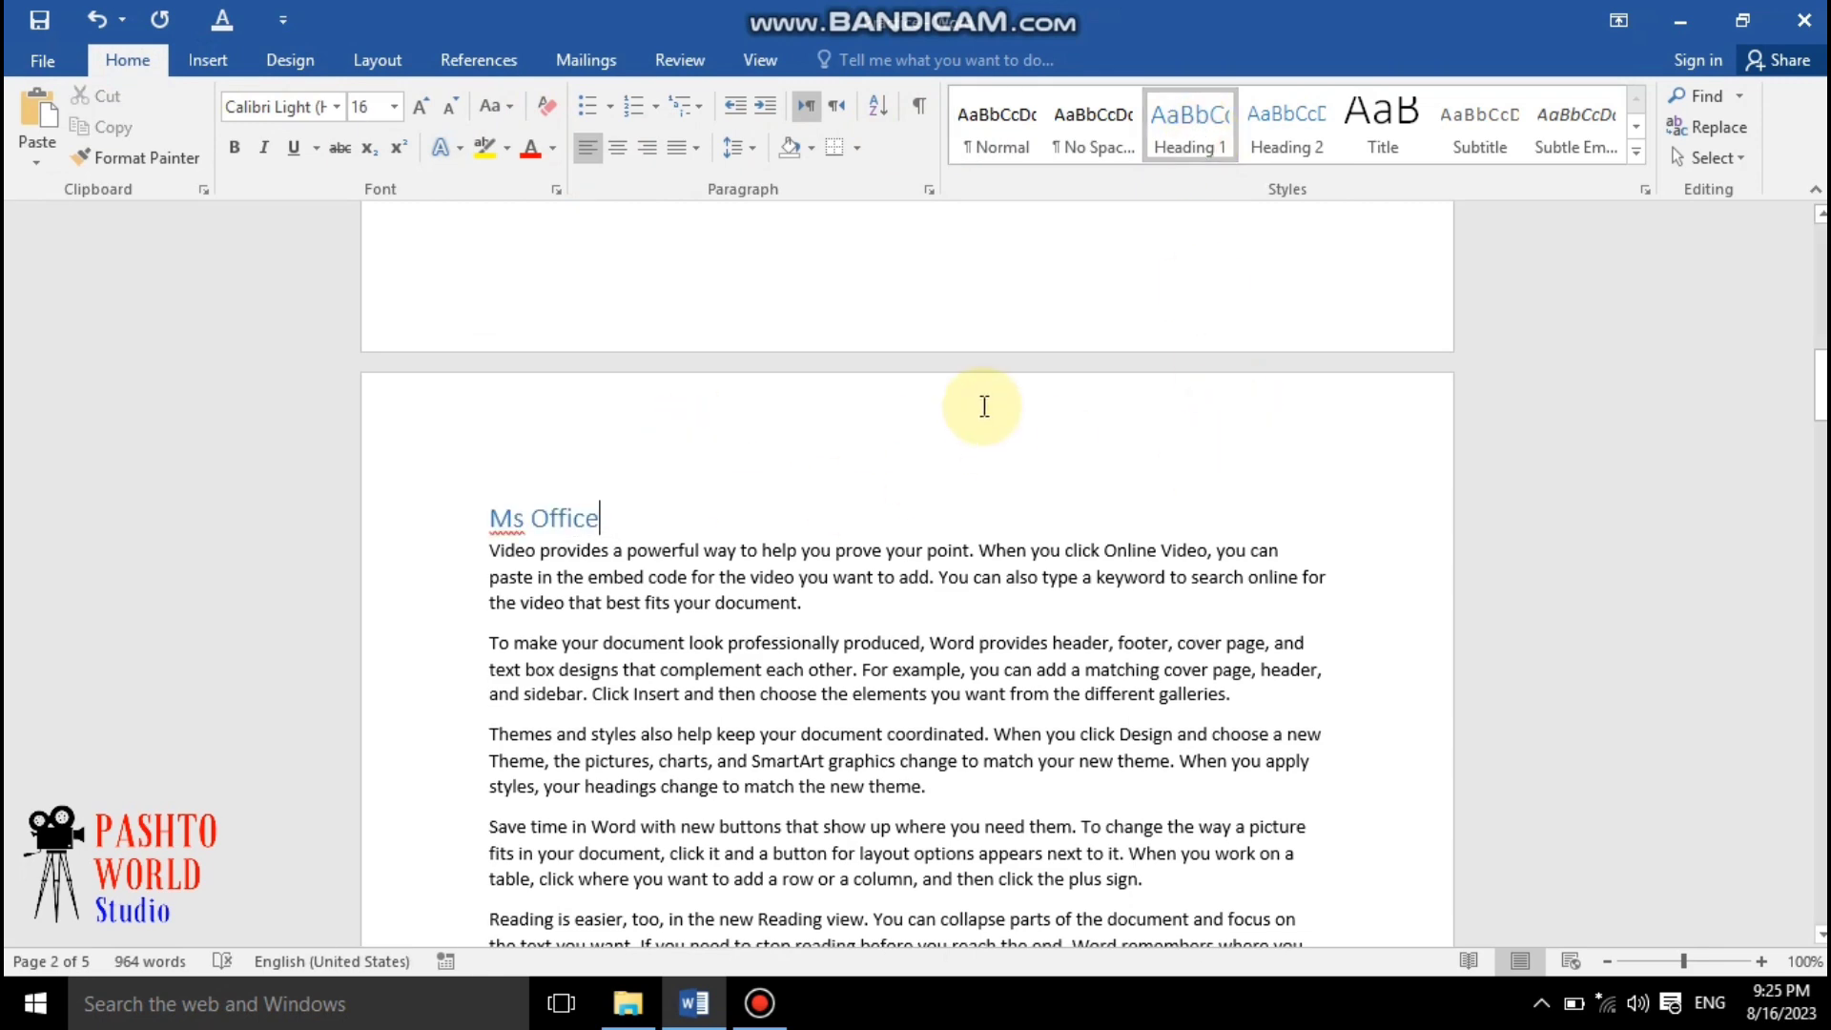
Select the "Ms Word" line and apply the Heading 1 style to it
scroll(872, 391, down, 10)
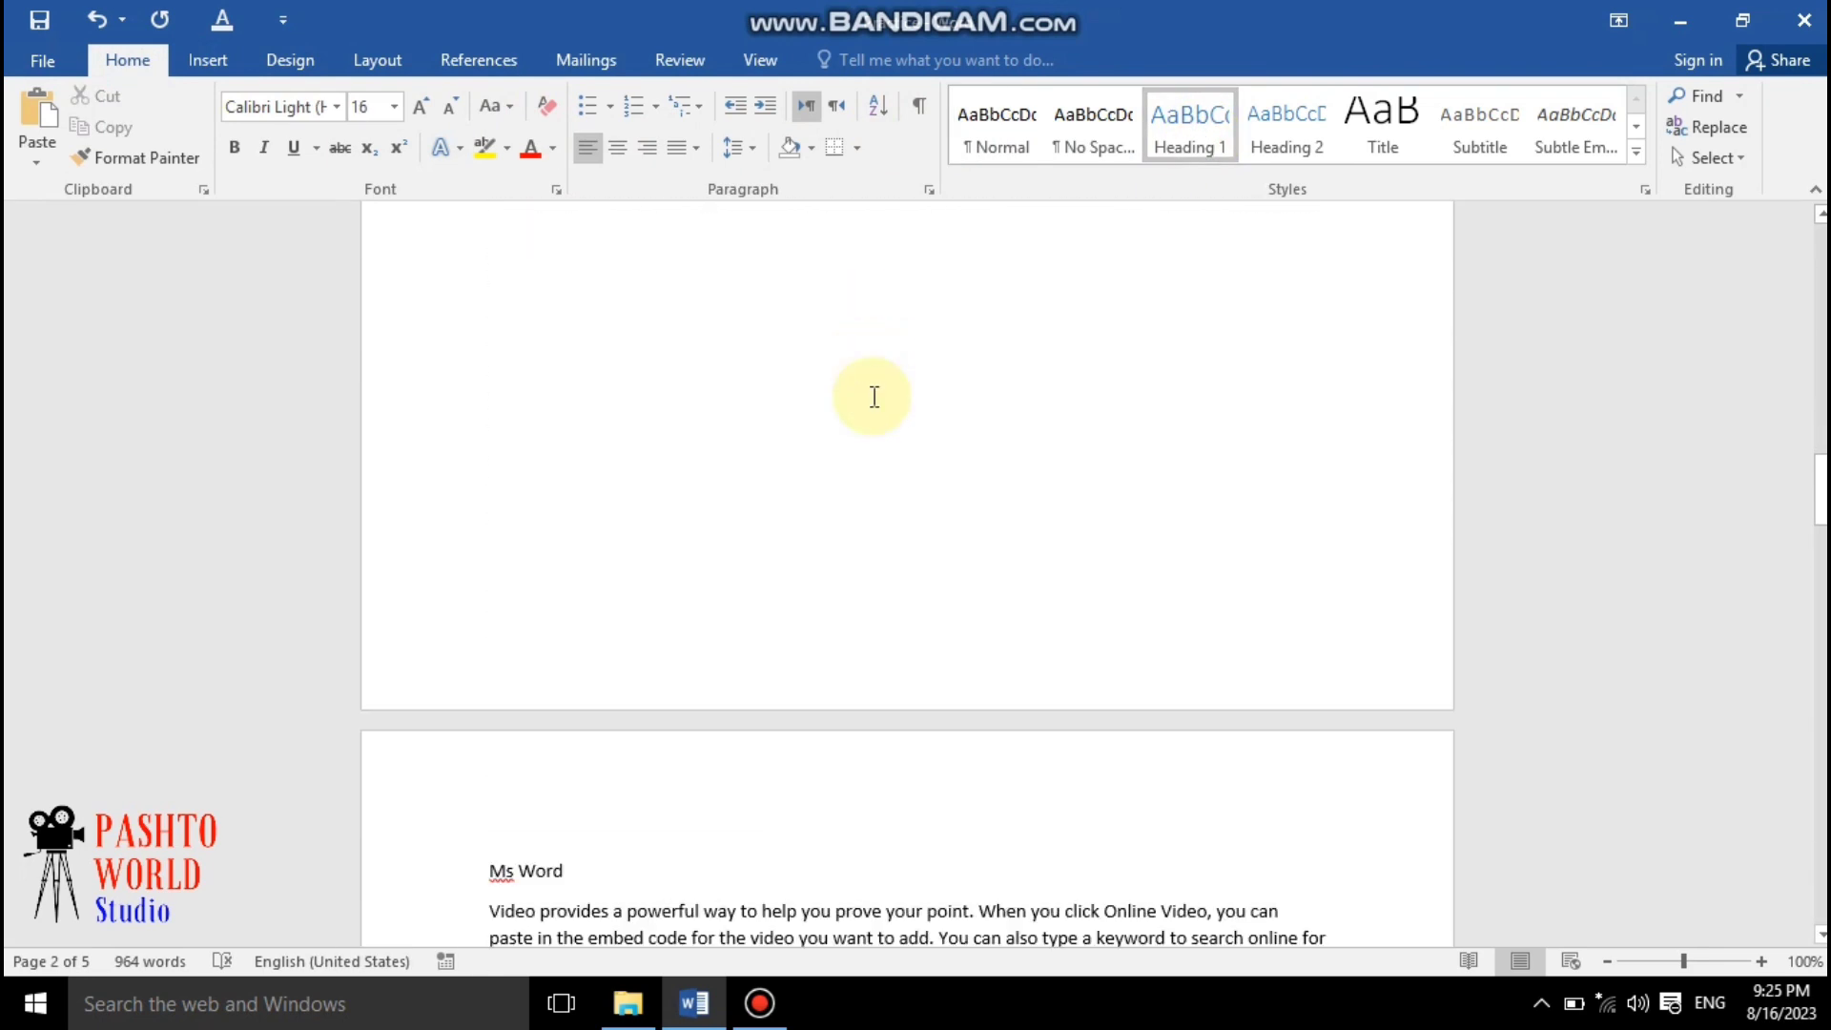
scroll(874, 397, down, 5)
drag(614, 398, 483, 401)
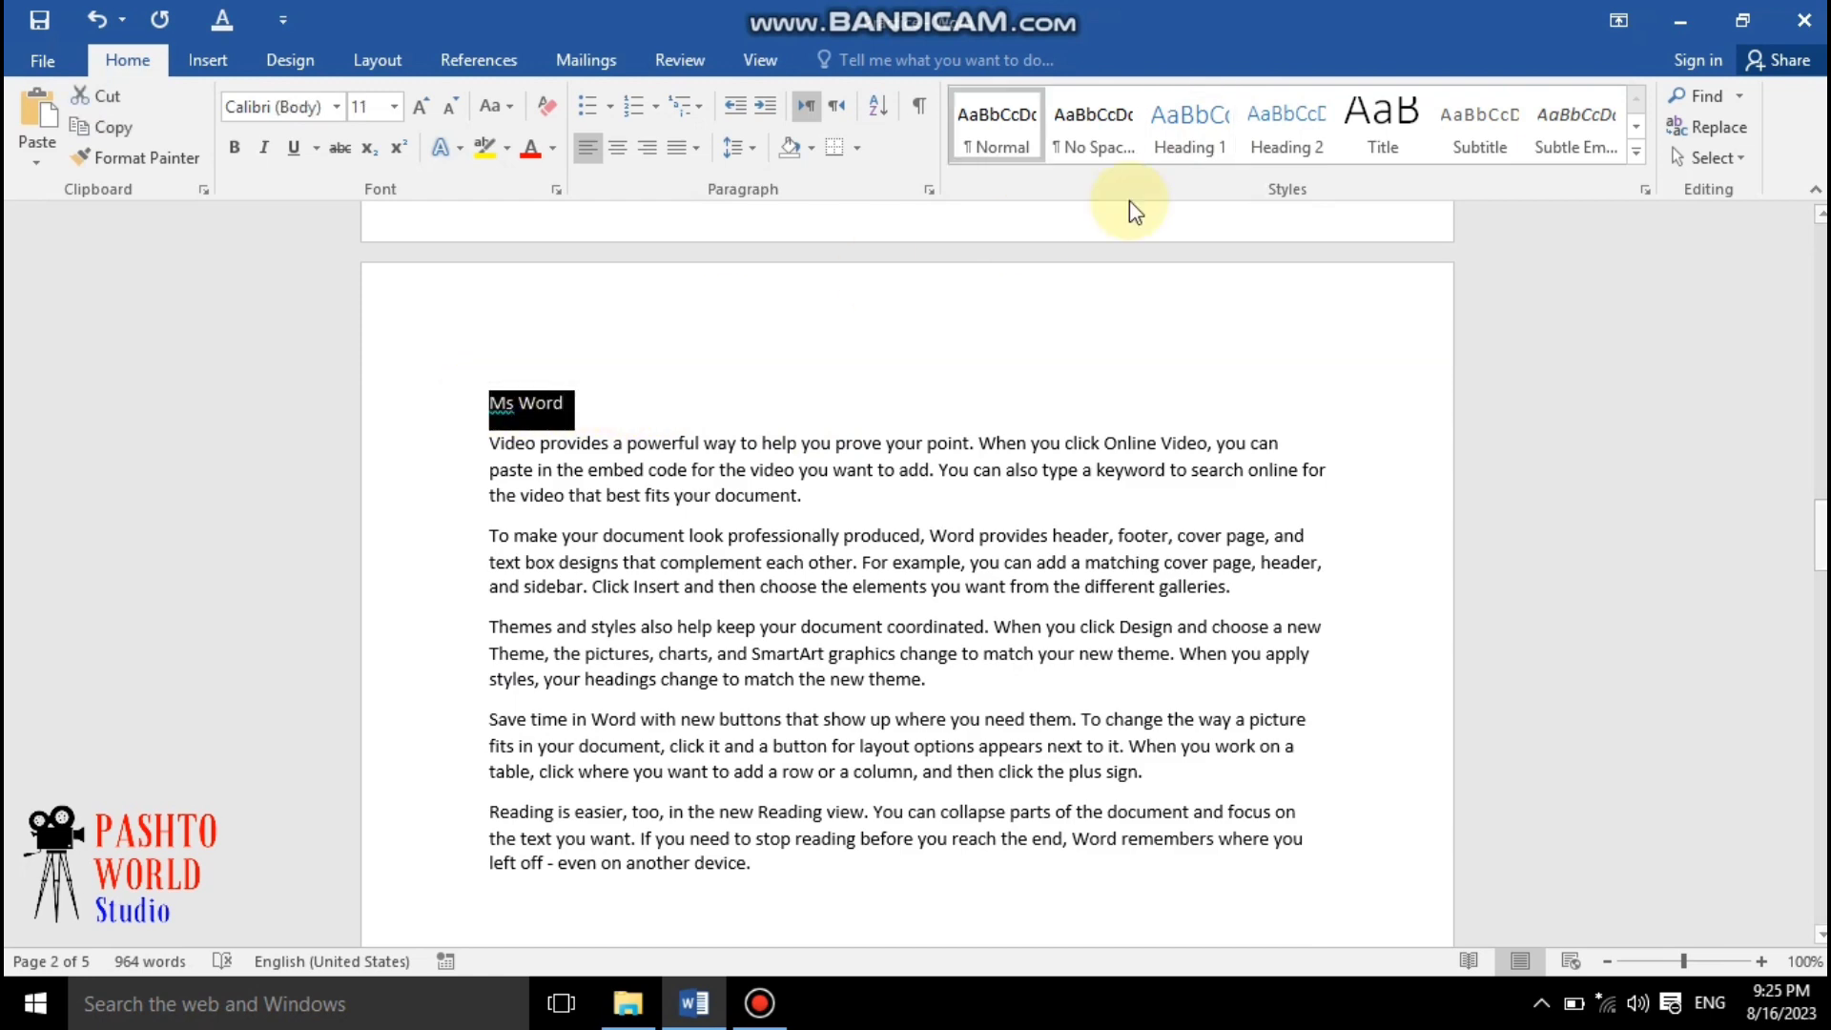
click(1205, 128)
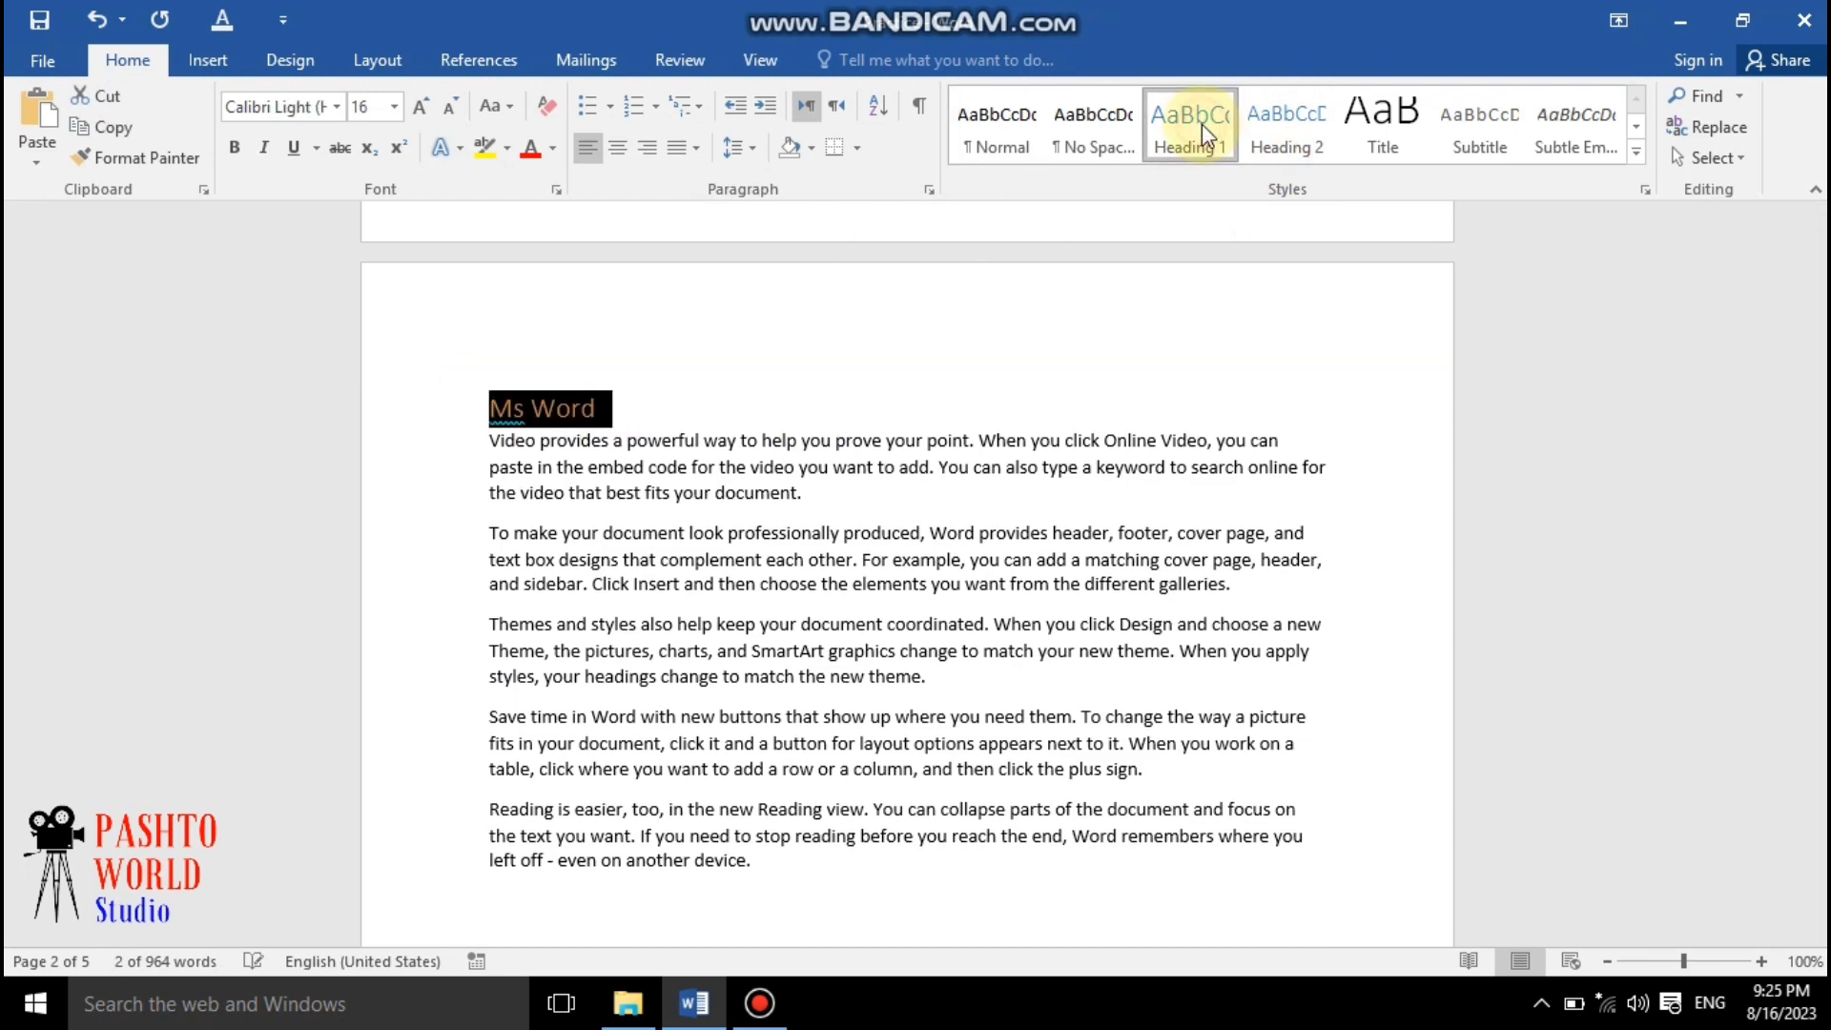
Select the "Ms axcel" line and apply the Heading 1 style to it
scroll(782, 451, down, 10)
scroll(782, 451, down, 3)
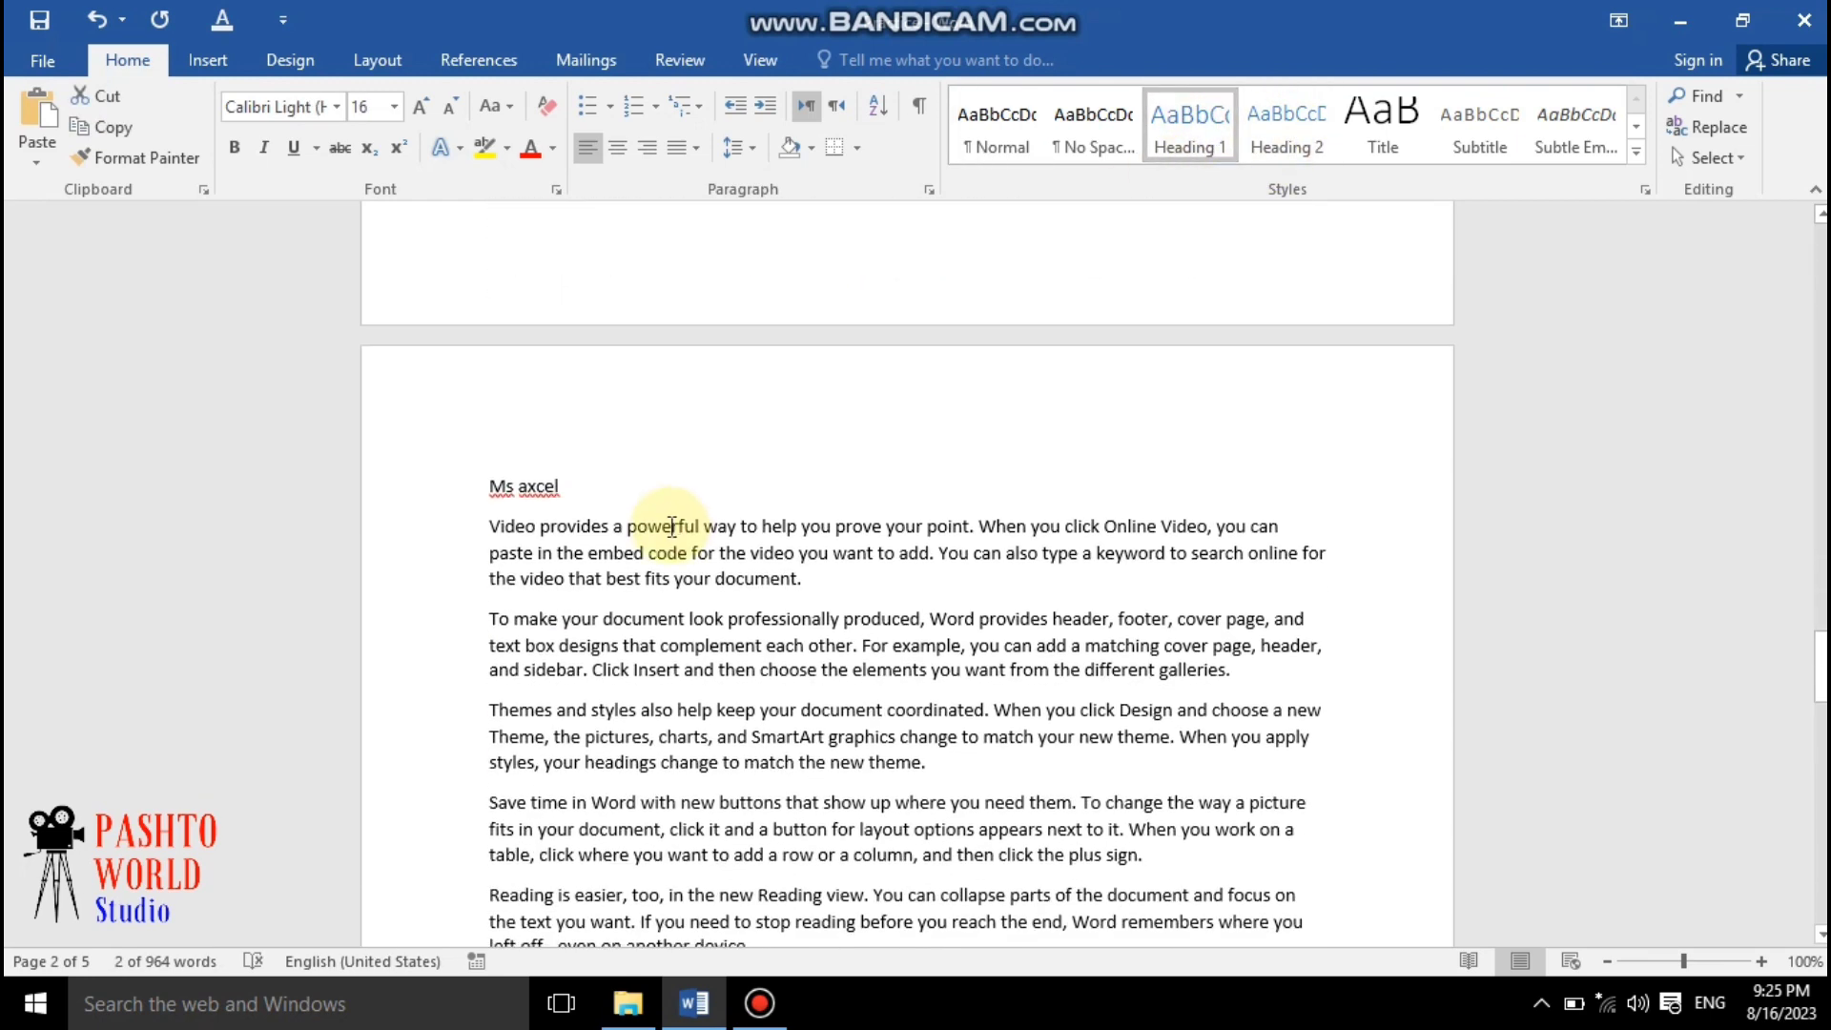
click(458, 488)
click(1183, 133)
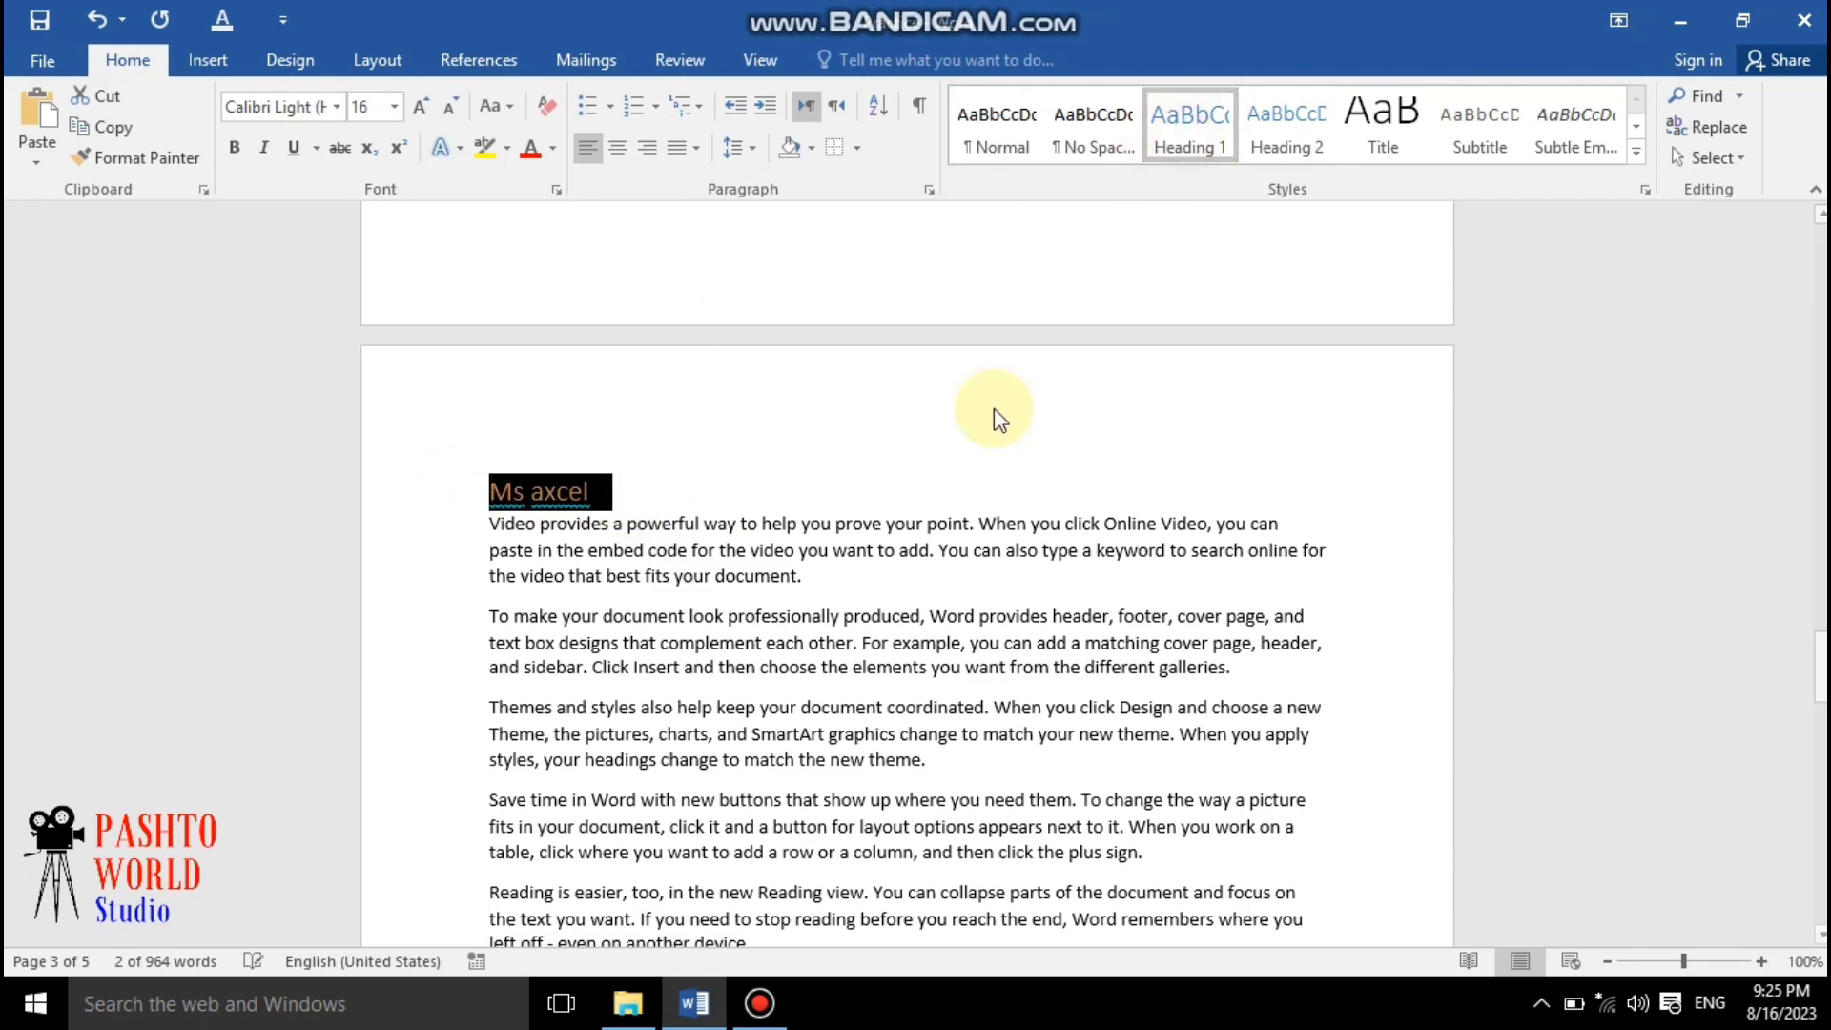
Select the "Ms powerpoint" line and apply the Heading 1 style to it
scroll(993, 413, down, 15)
scroll(603, 667, down, 3)
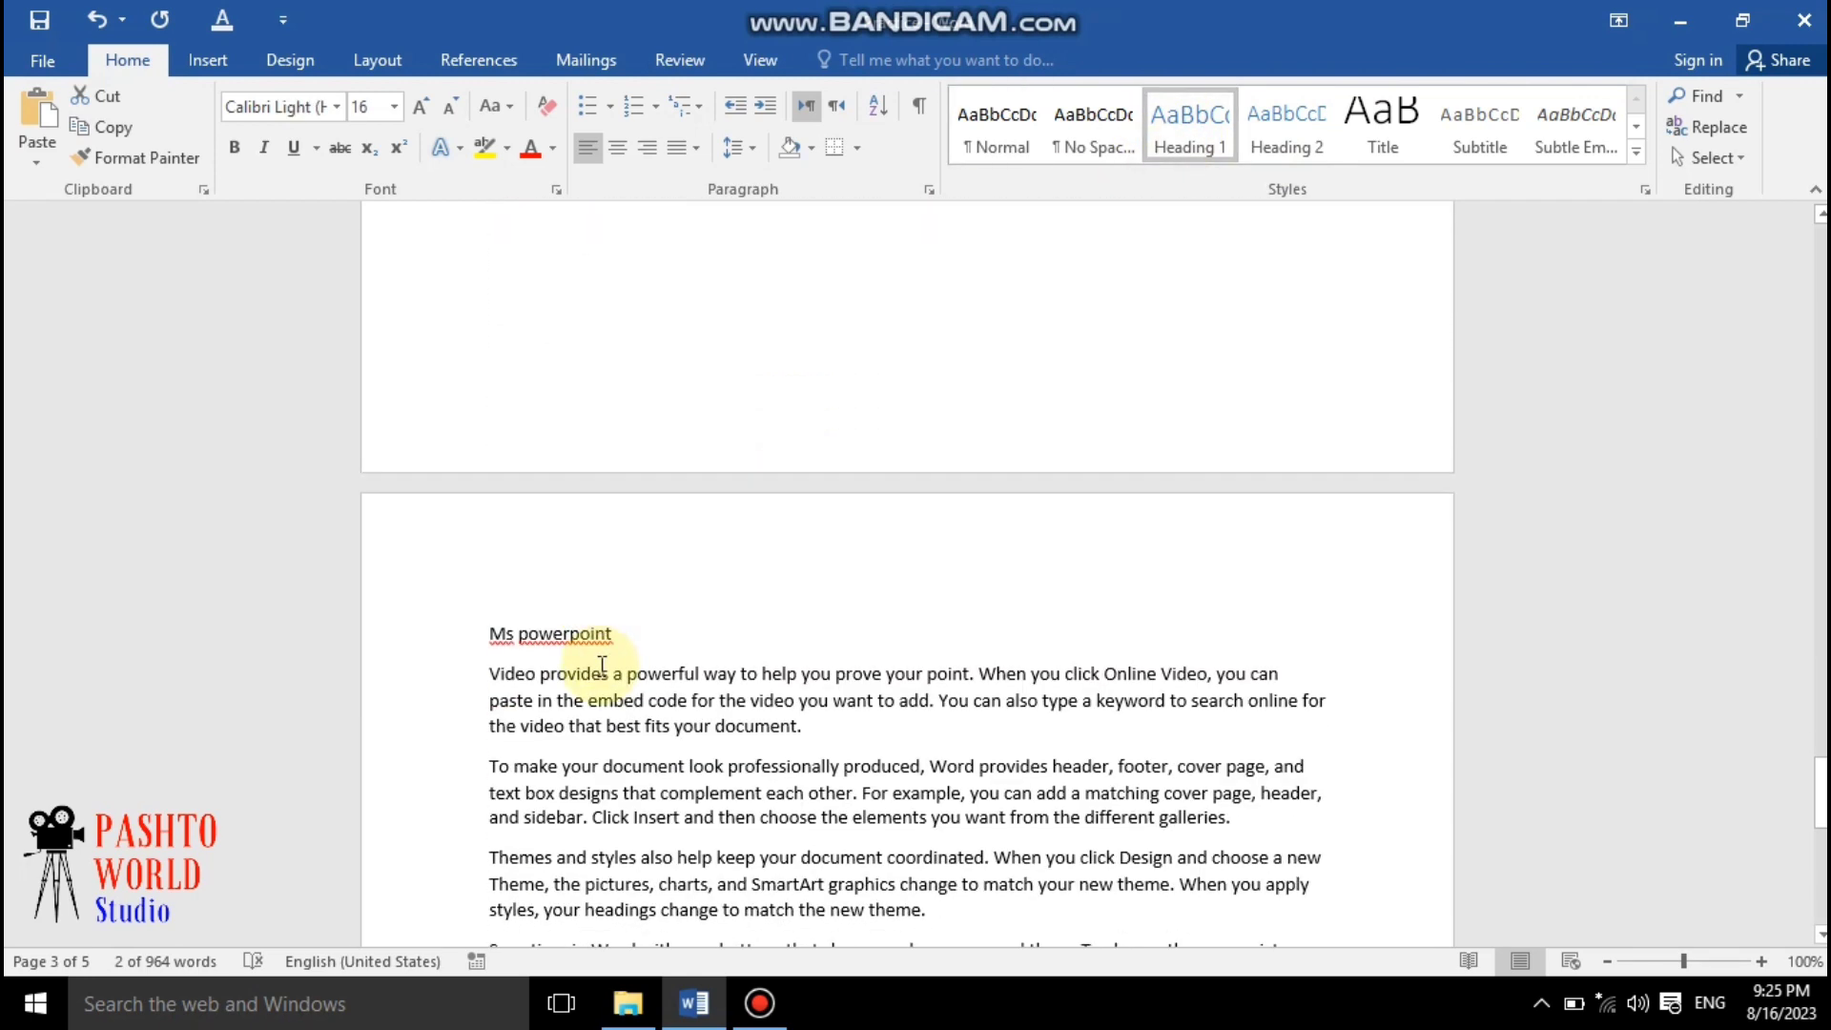
drag(630, 632, 445, 630)
click(1192, 141)
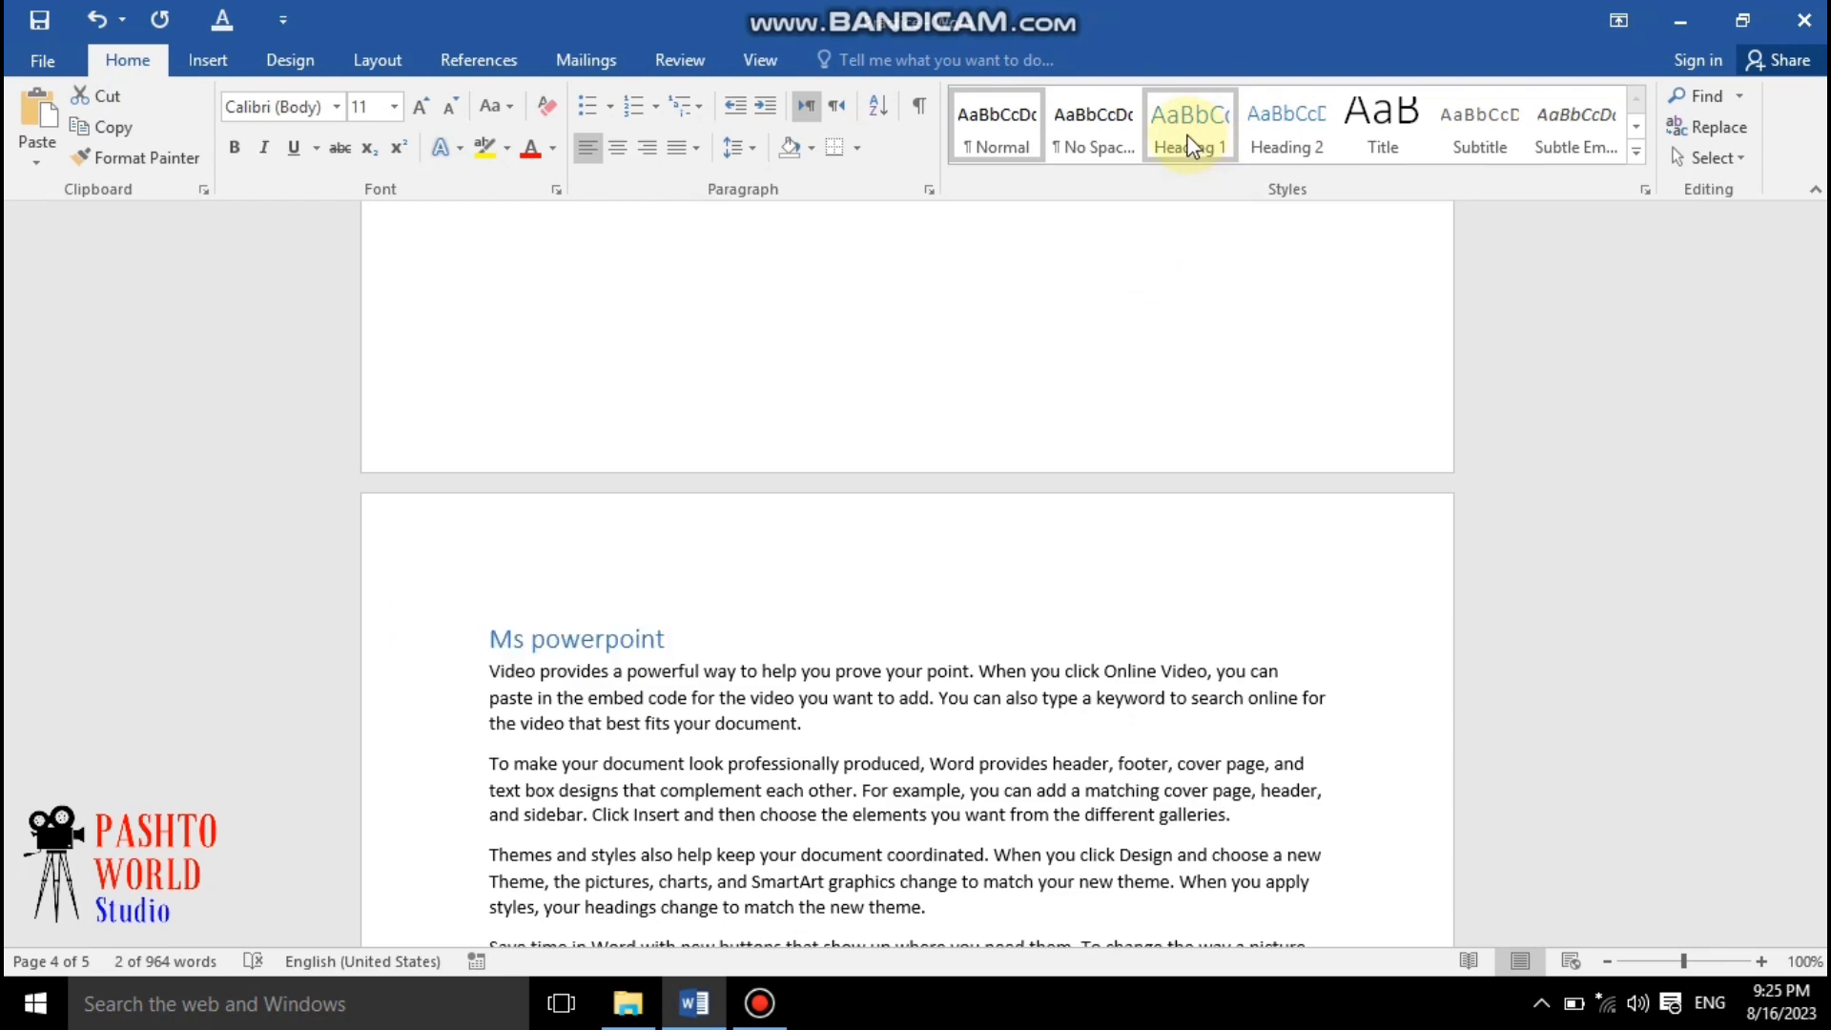
click(1189, 135)
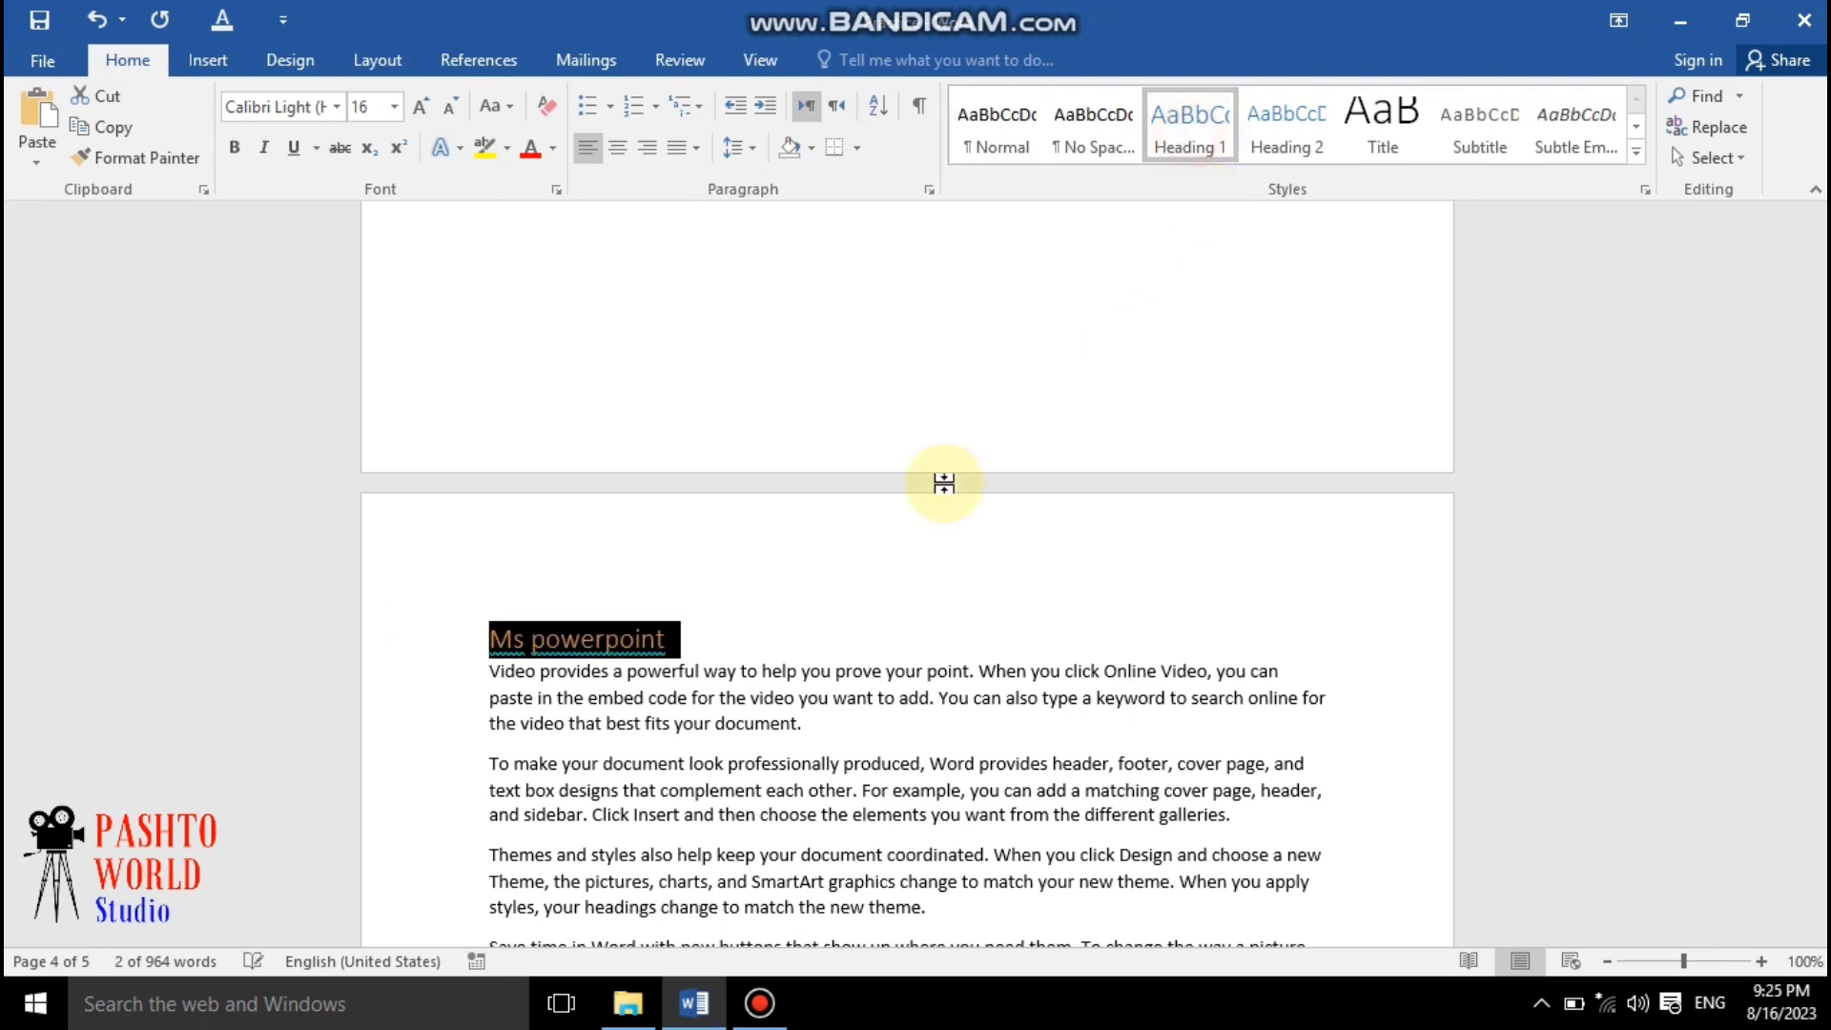
Scroll through the document to review the styled headings on each page
scroll(753, 667, down, 8)
scroll(748, 617, down, 10)
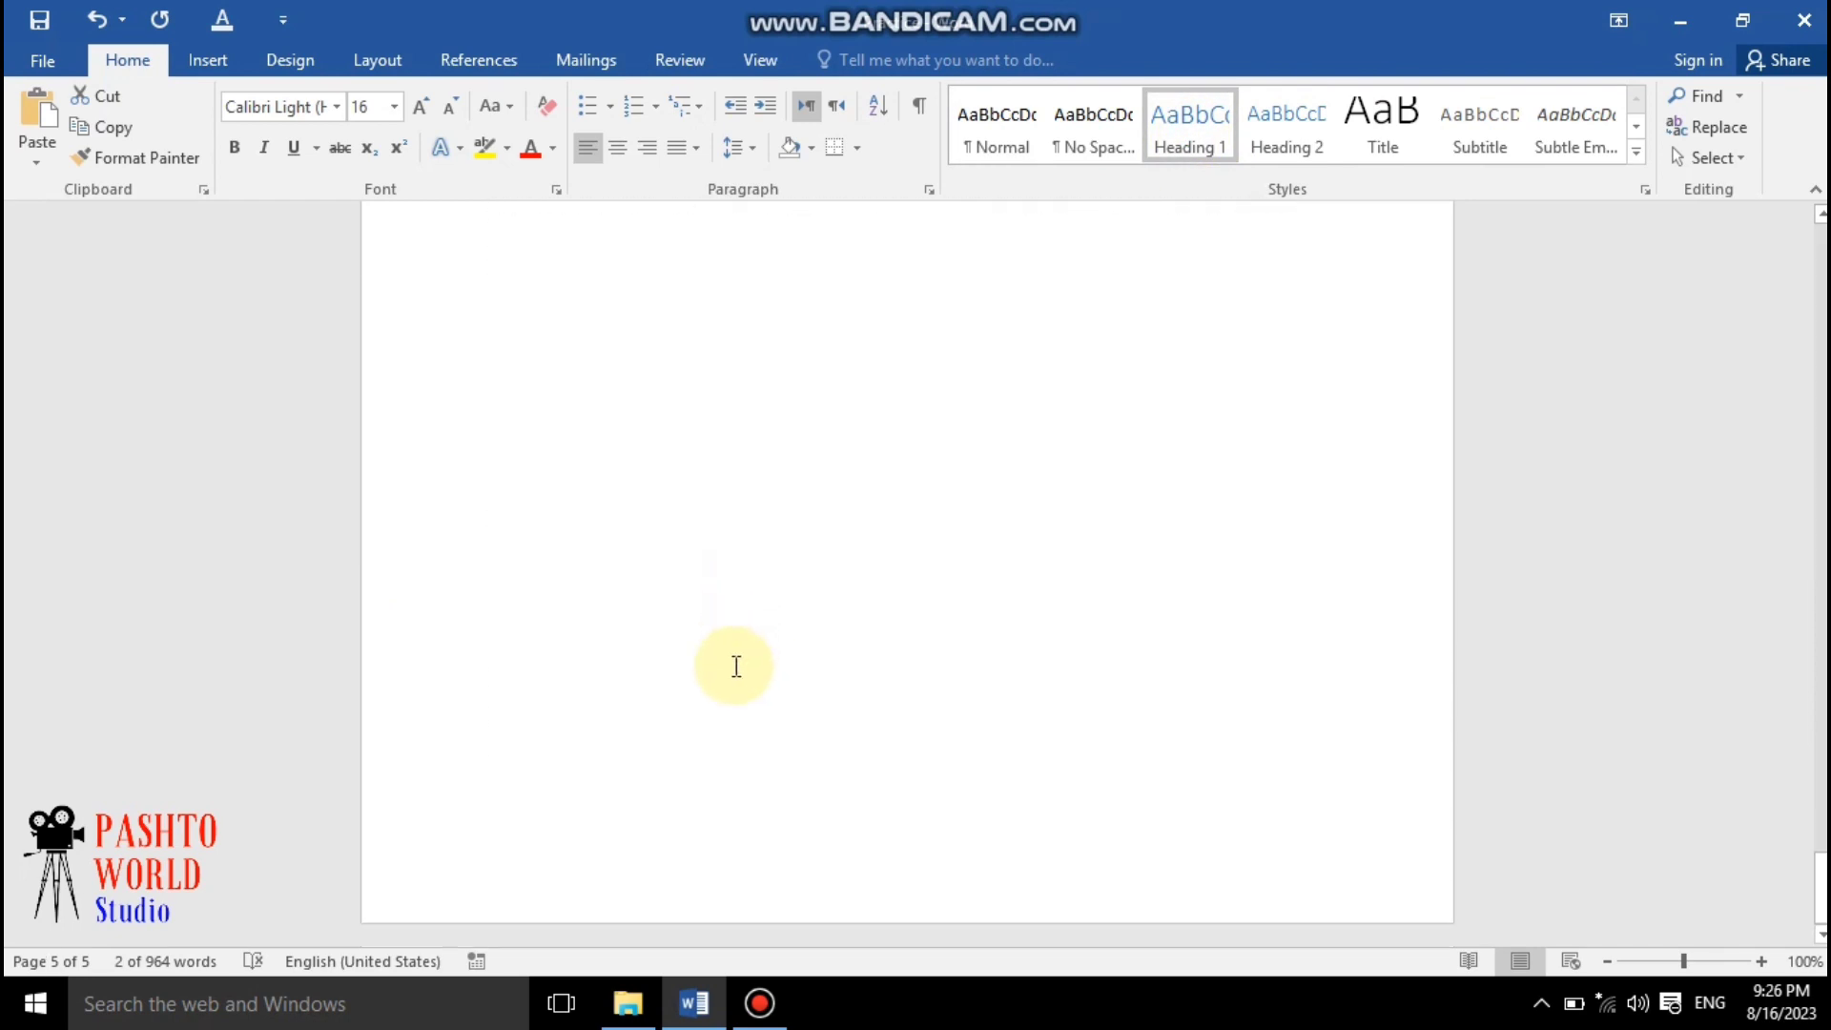
scroll(699, 577, up, 8)
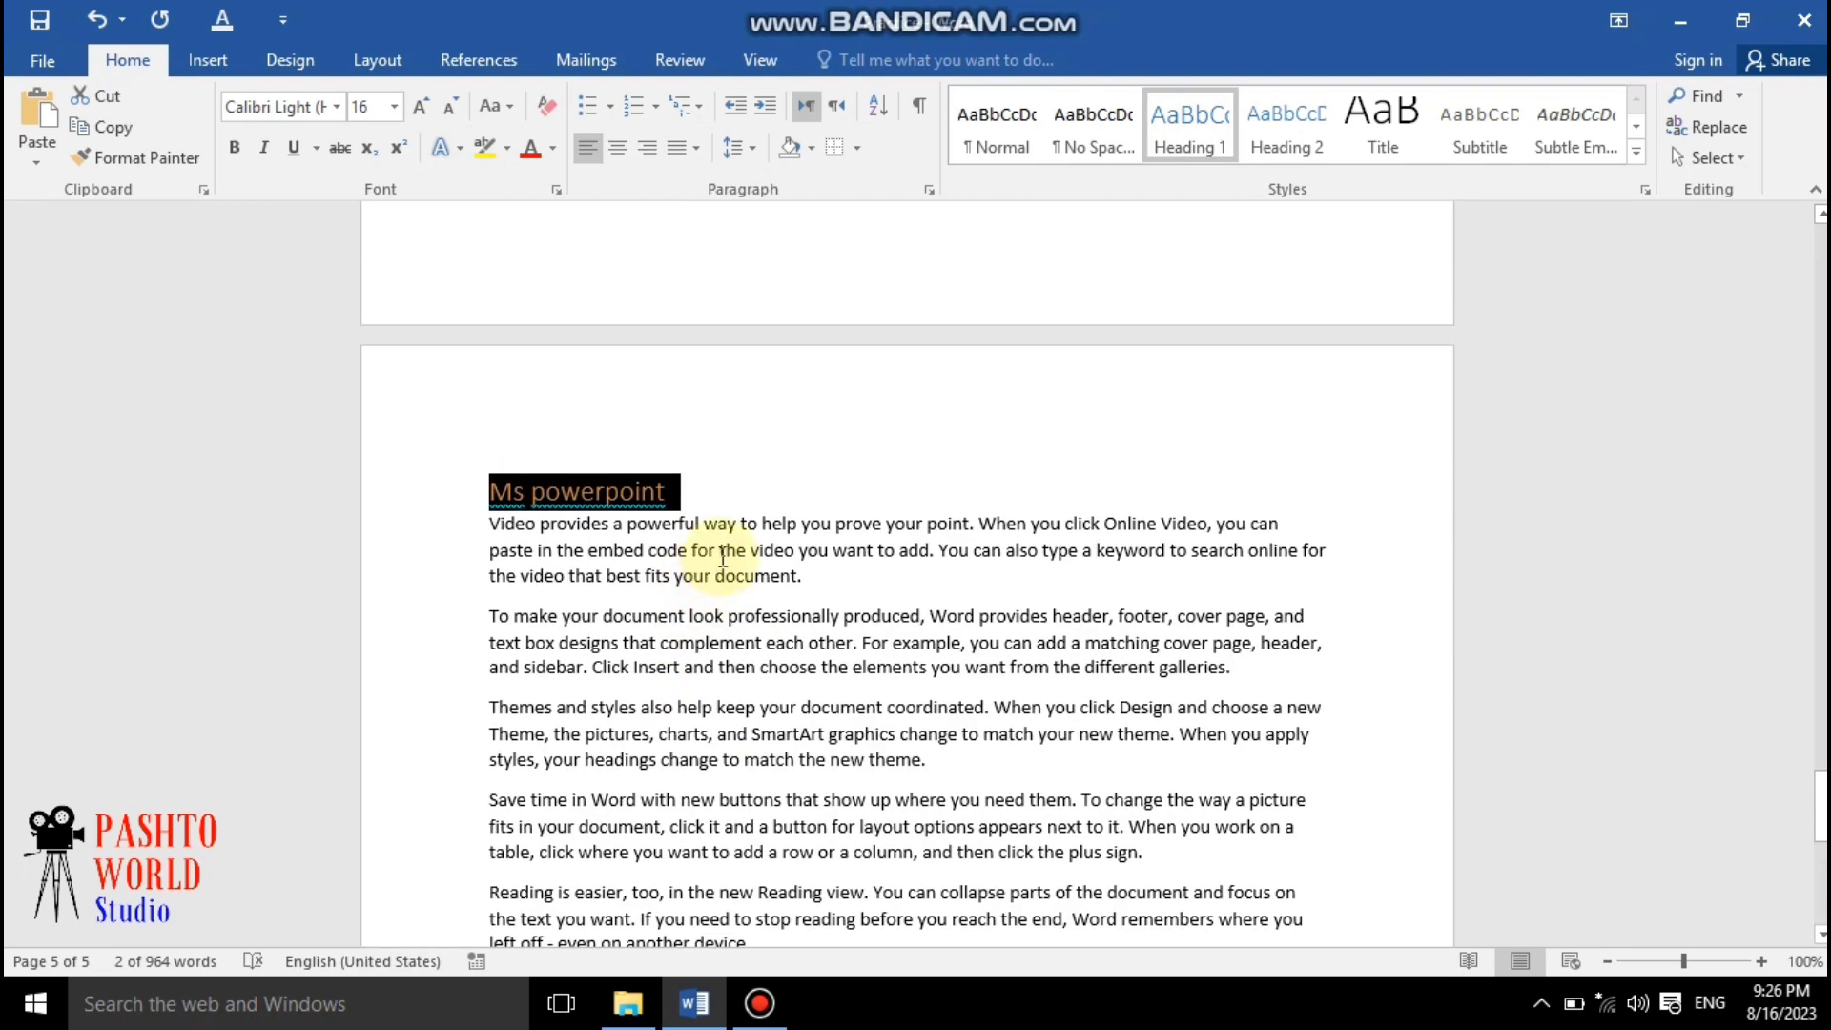
scroll(890, 442, up, 4)
scroll(891, 442, down, 8)
scroll(899, 450, up, 8)
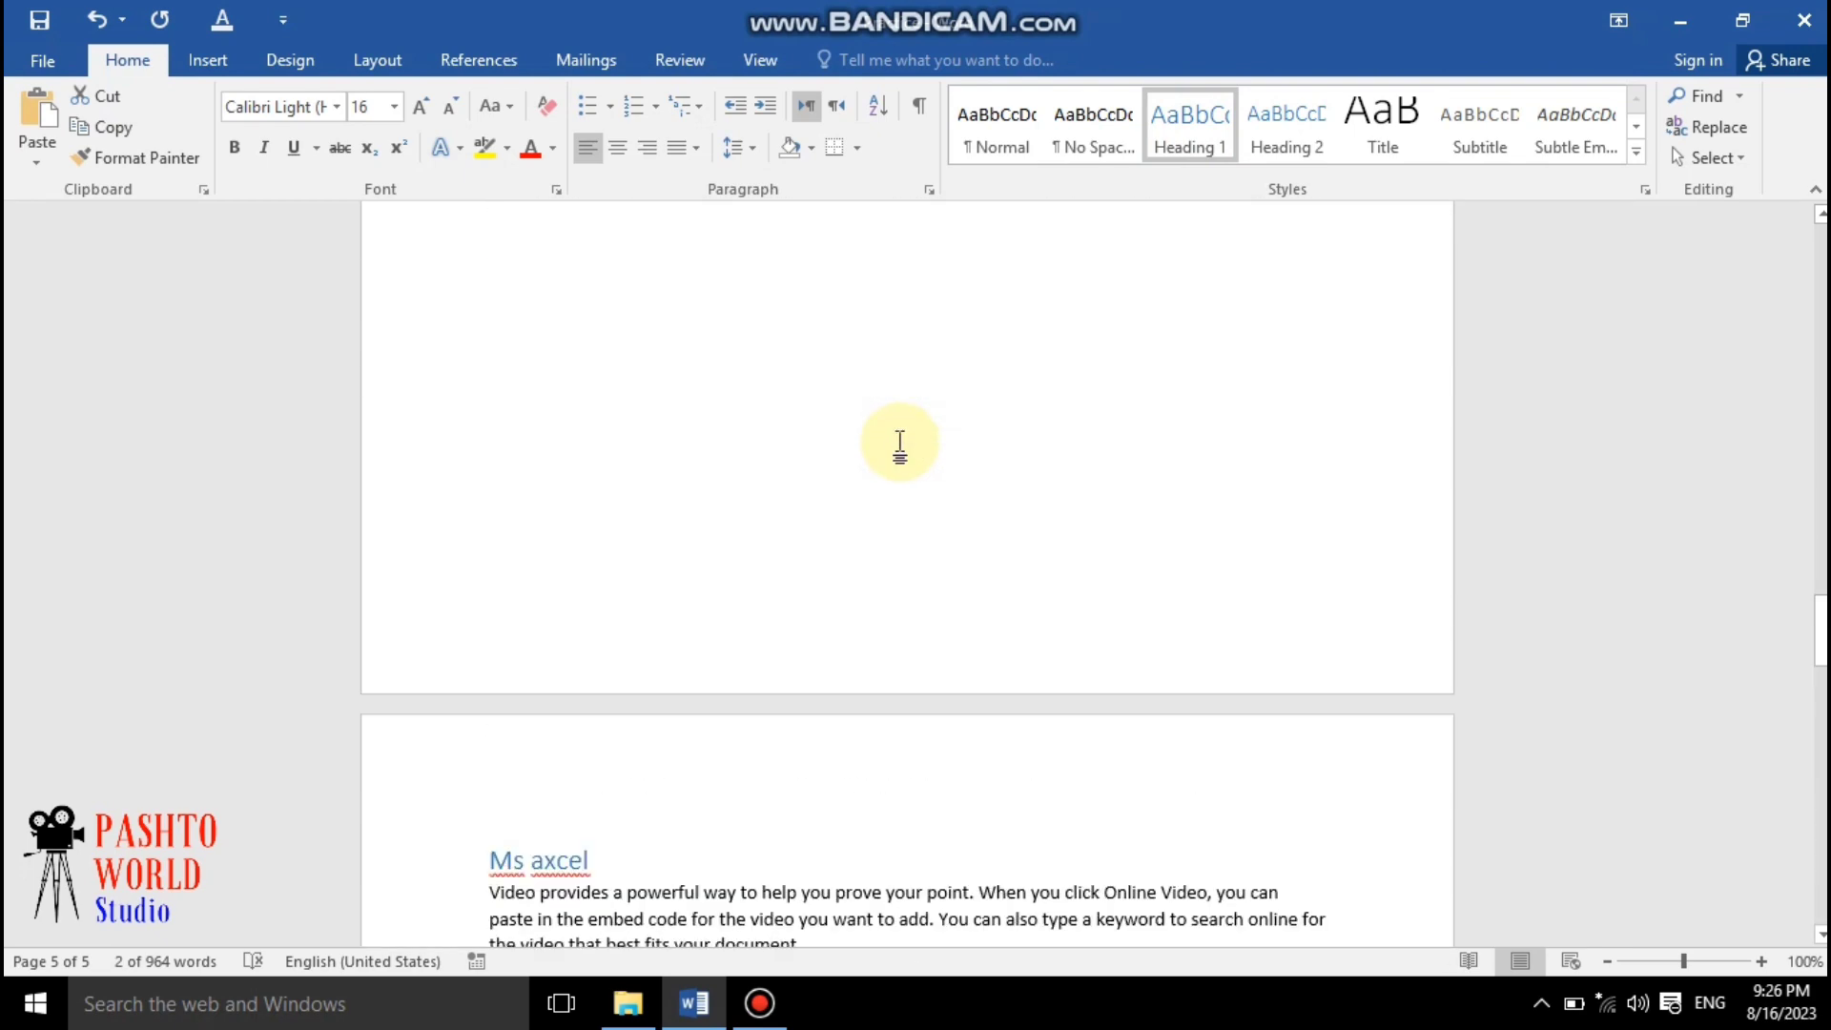
scroll(905, 454, down, 7)
scroll(905, 454, down, 8)
scroll(901, 448, up, 8)
scroll(906, 448, down, 8)
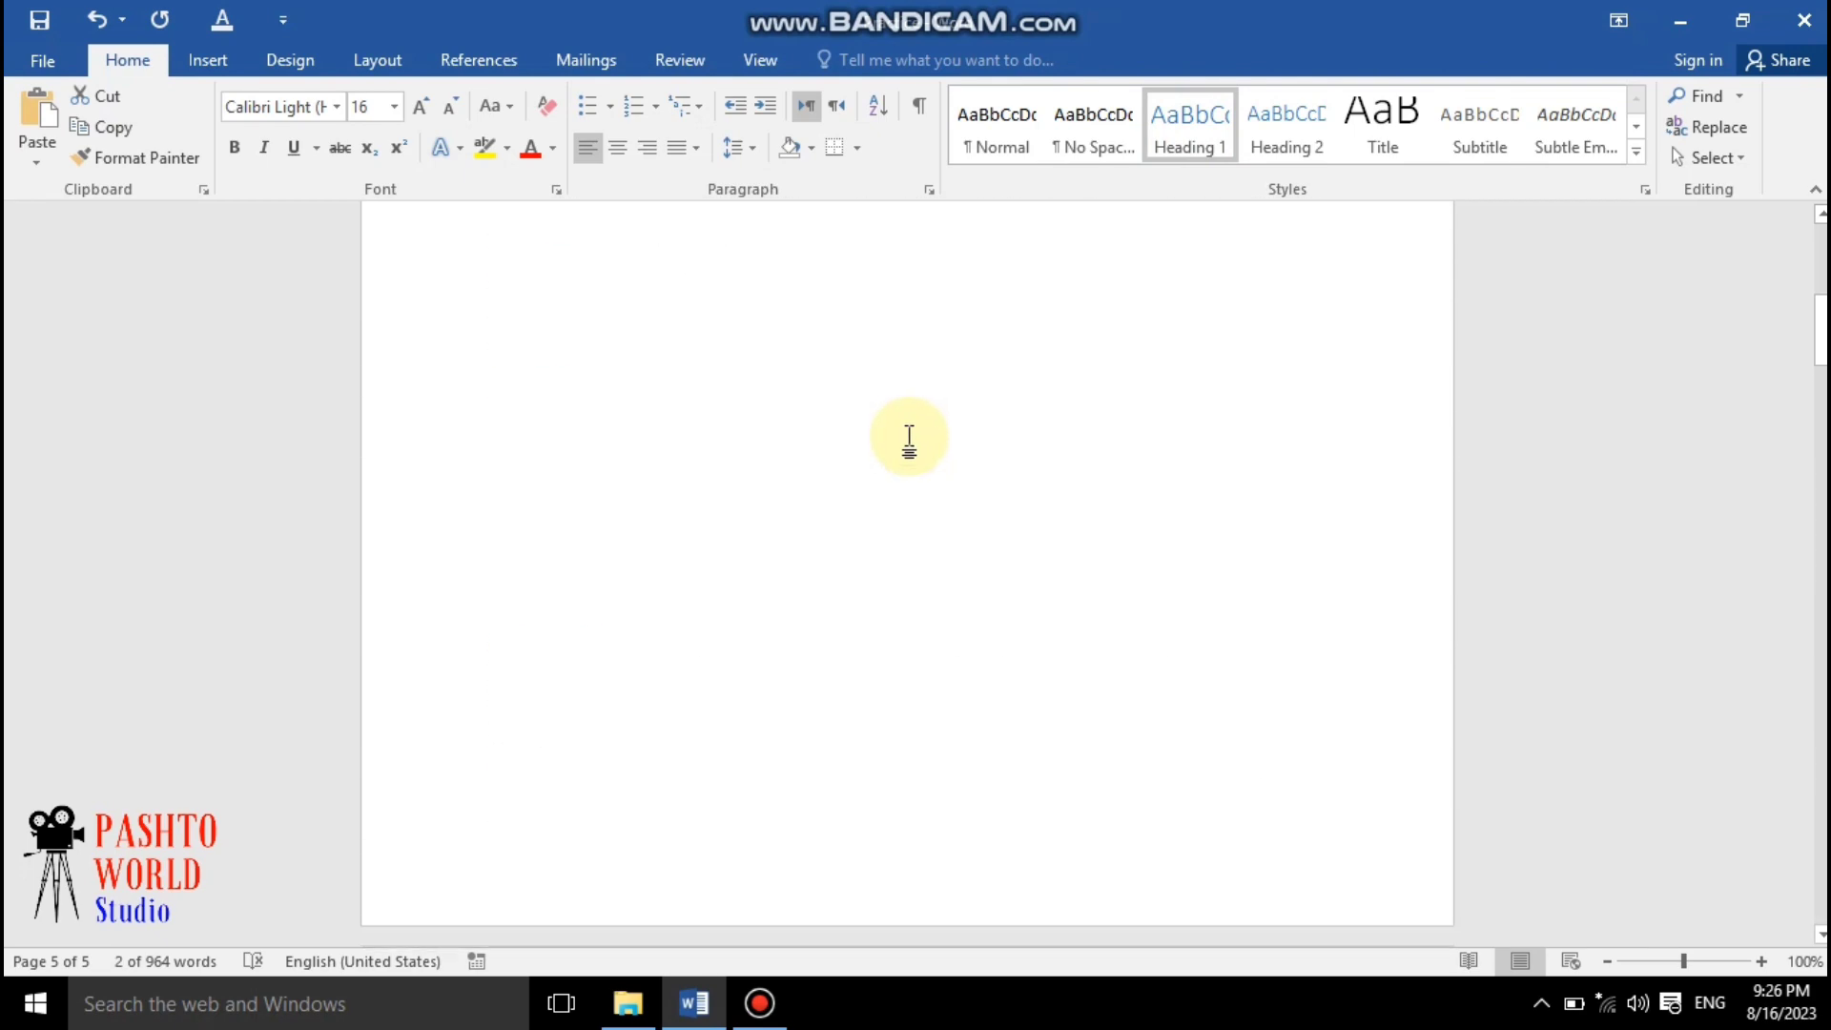
scroll(912, 445, up, 2)
Insert an Automatic Table 1 table of contents at the top of the first page
click(895, 463)
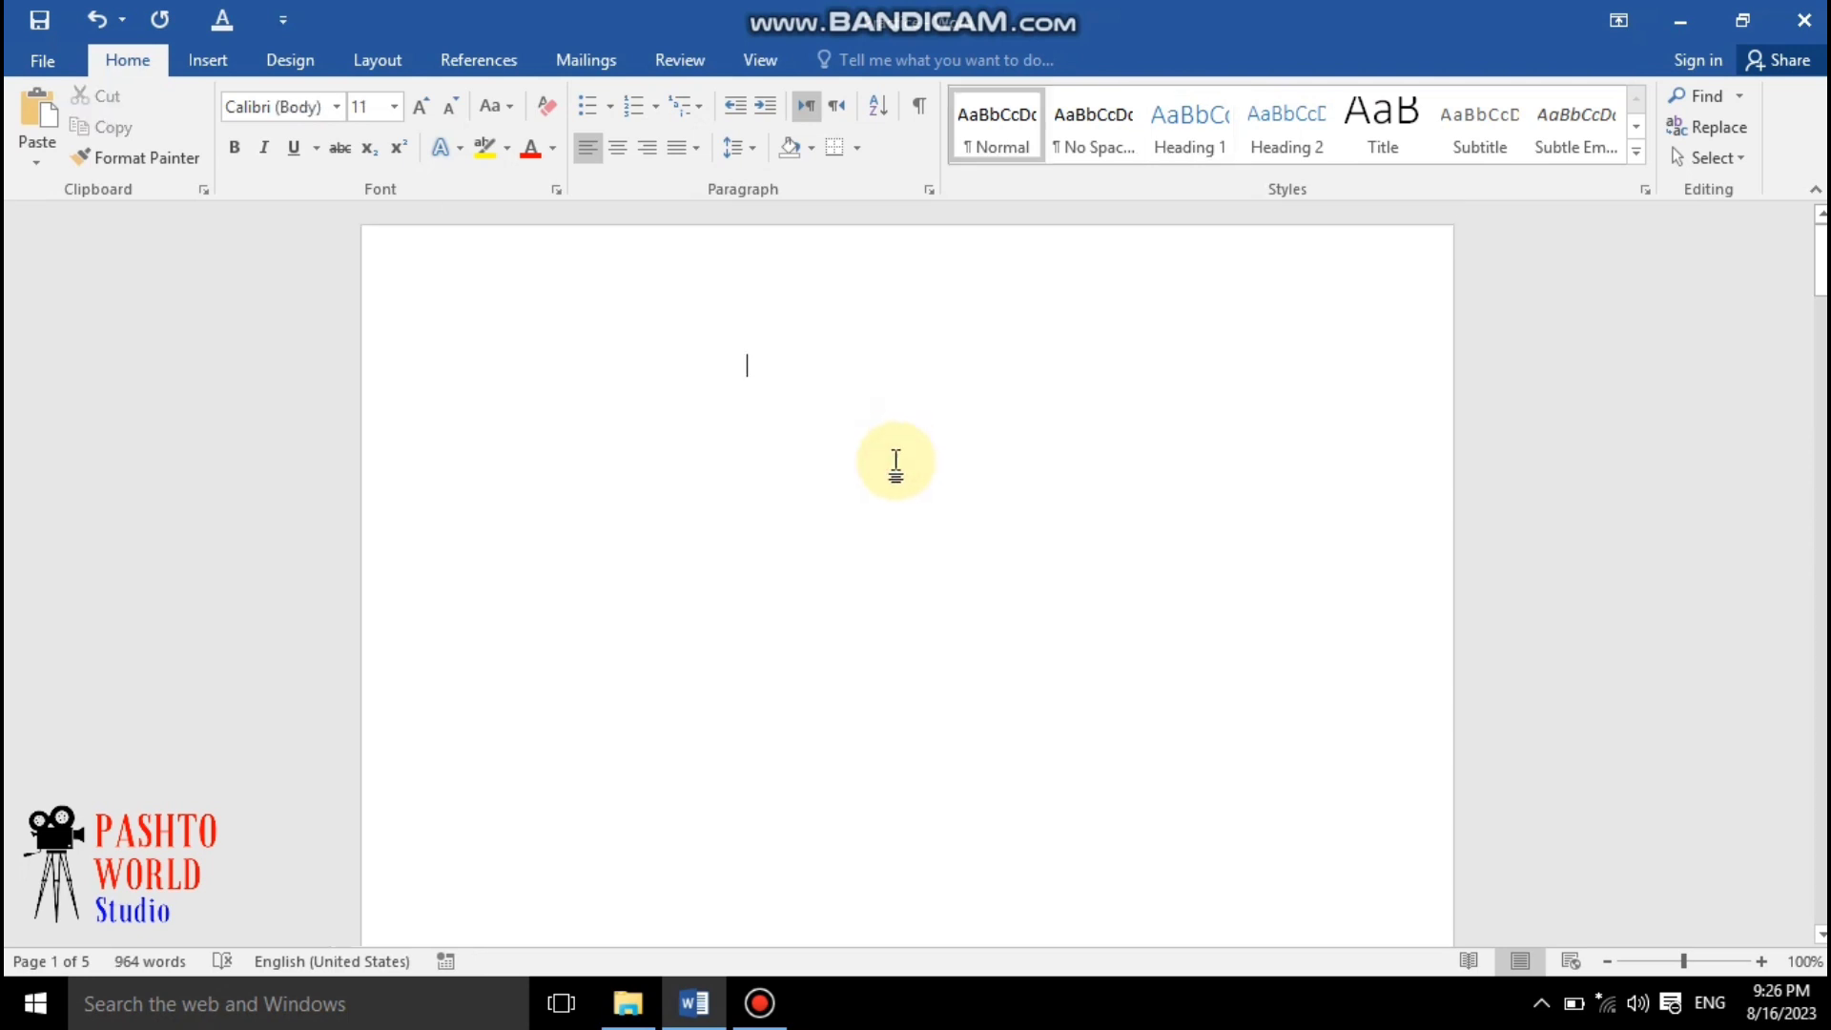
click(469, 59)
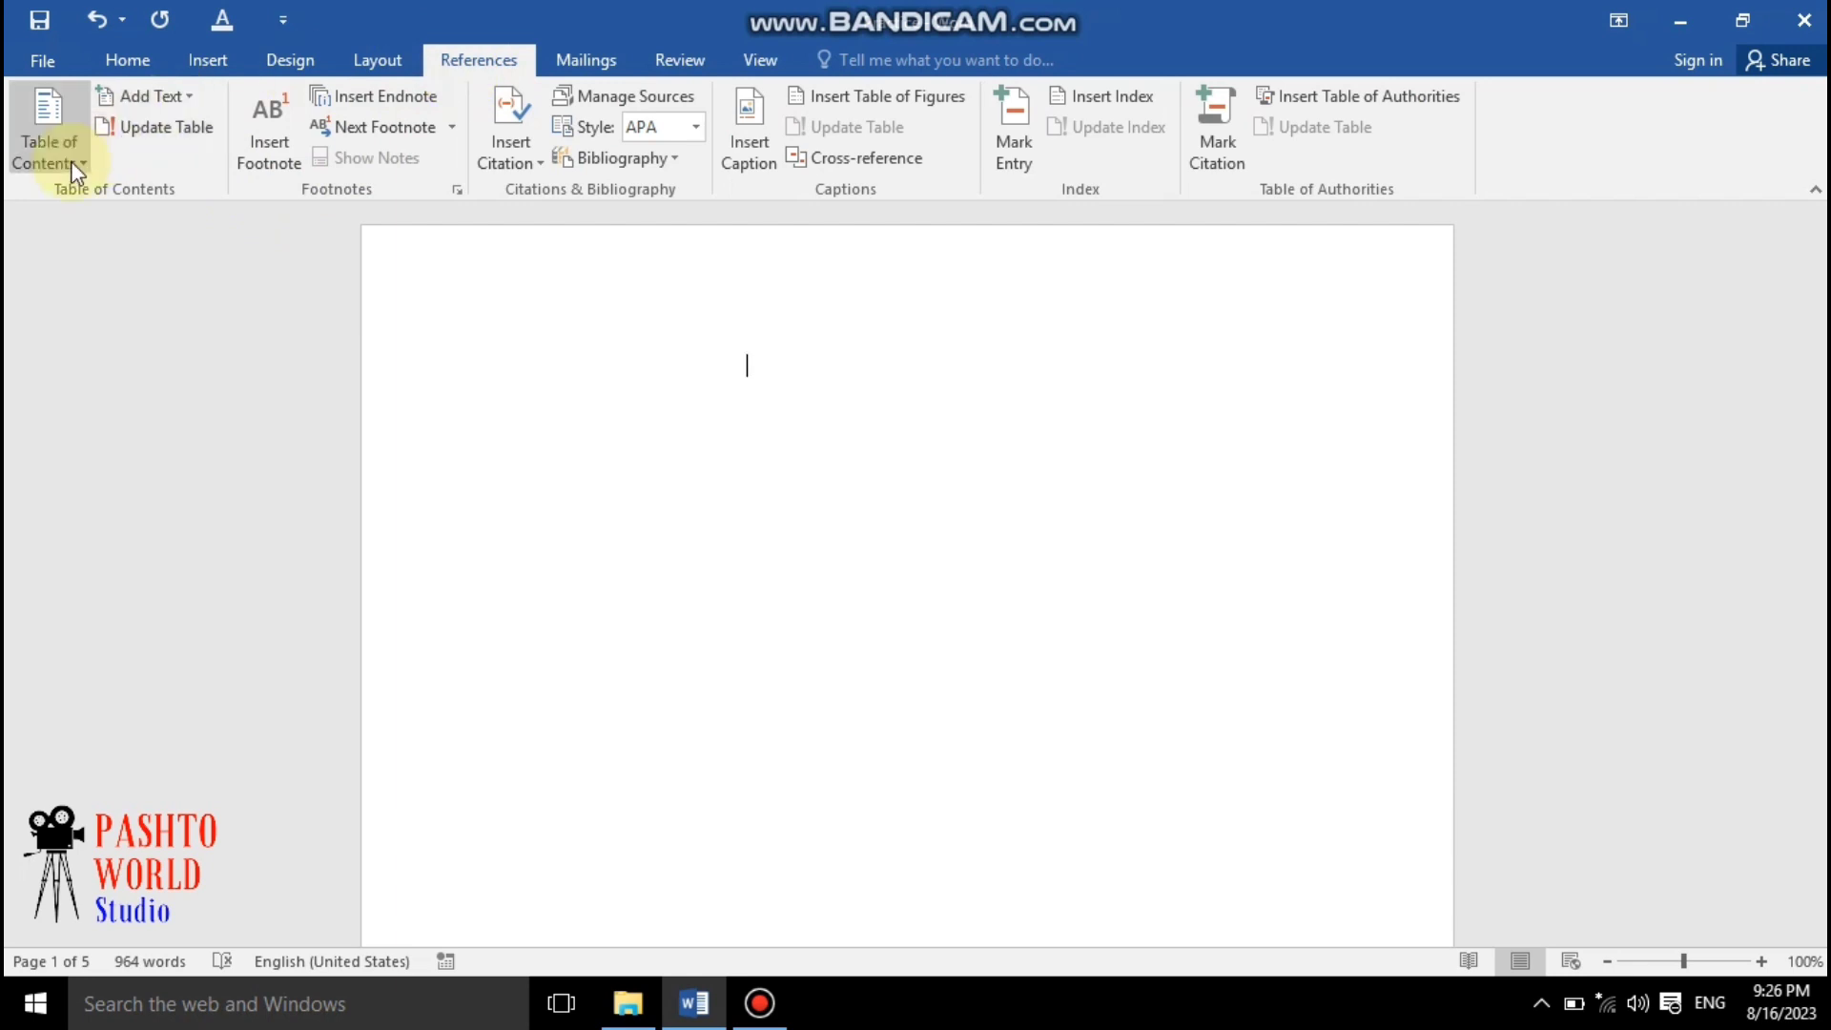
click(55, 126)
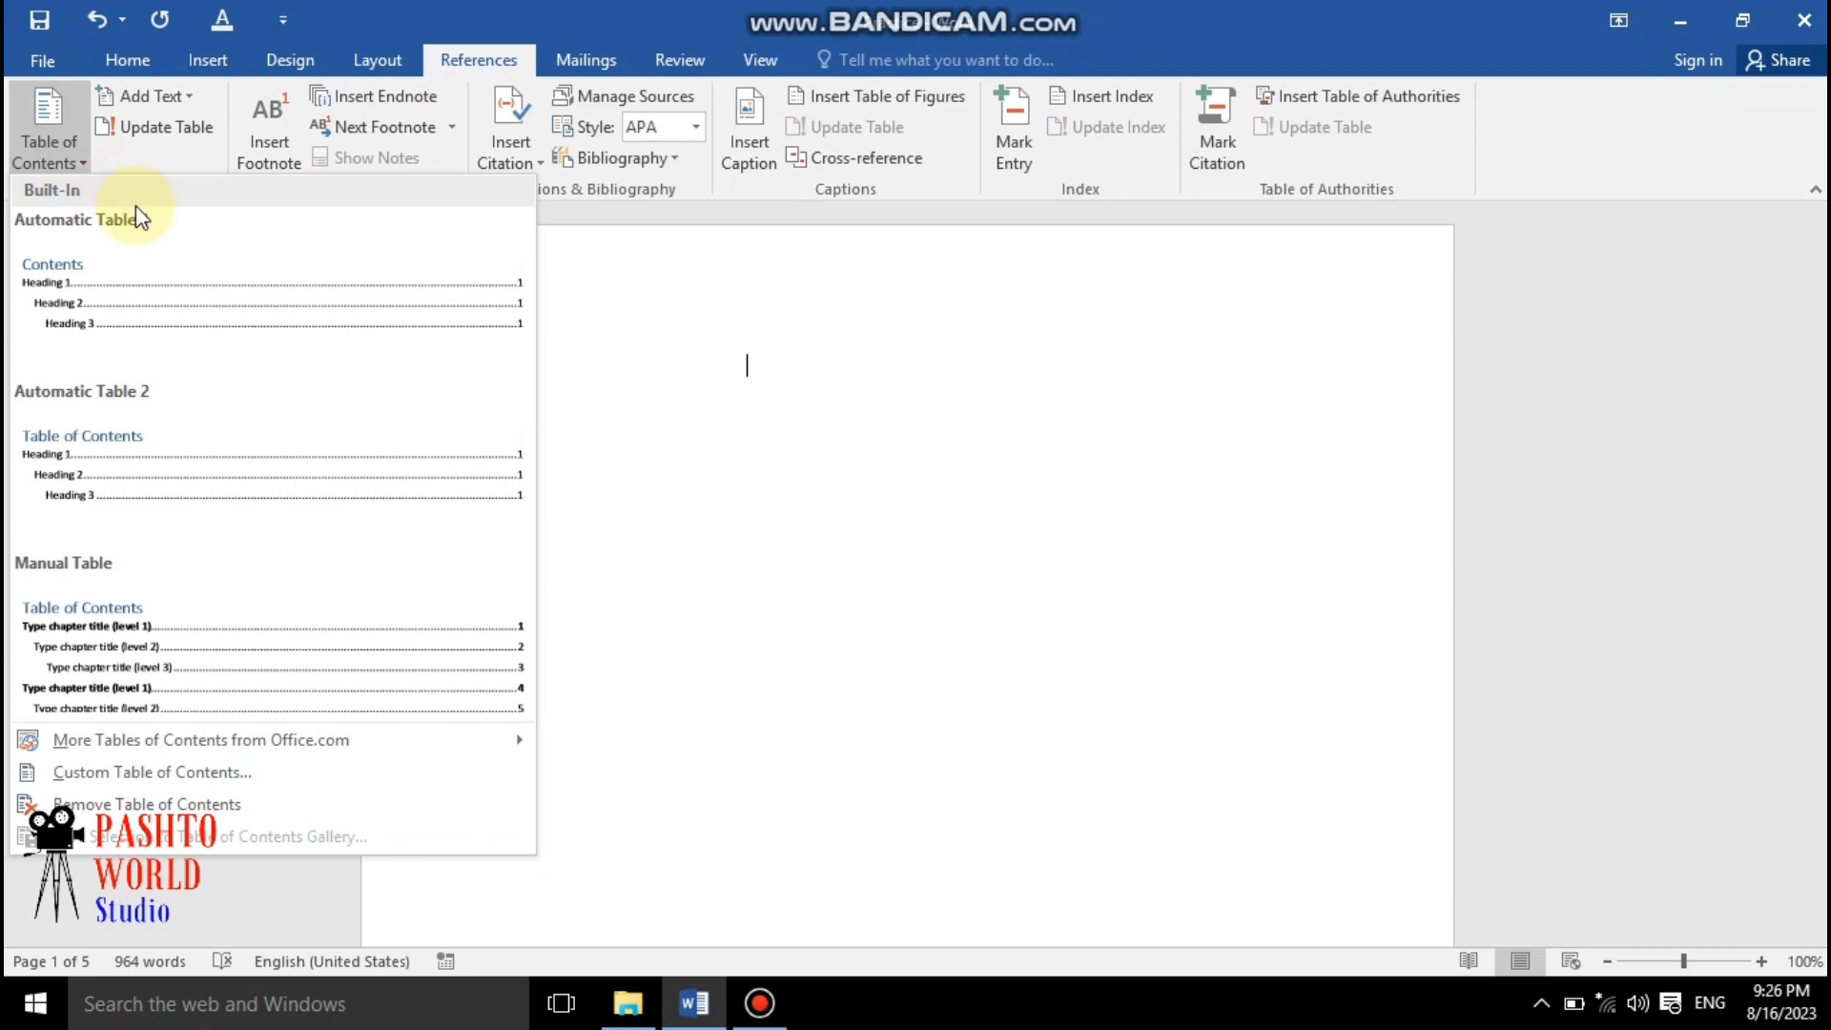
click(168, 307)
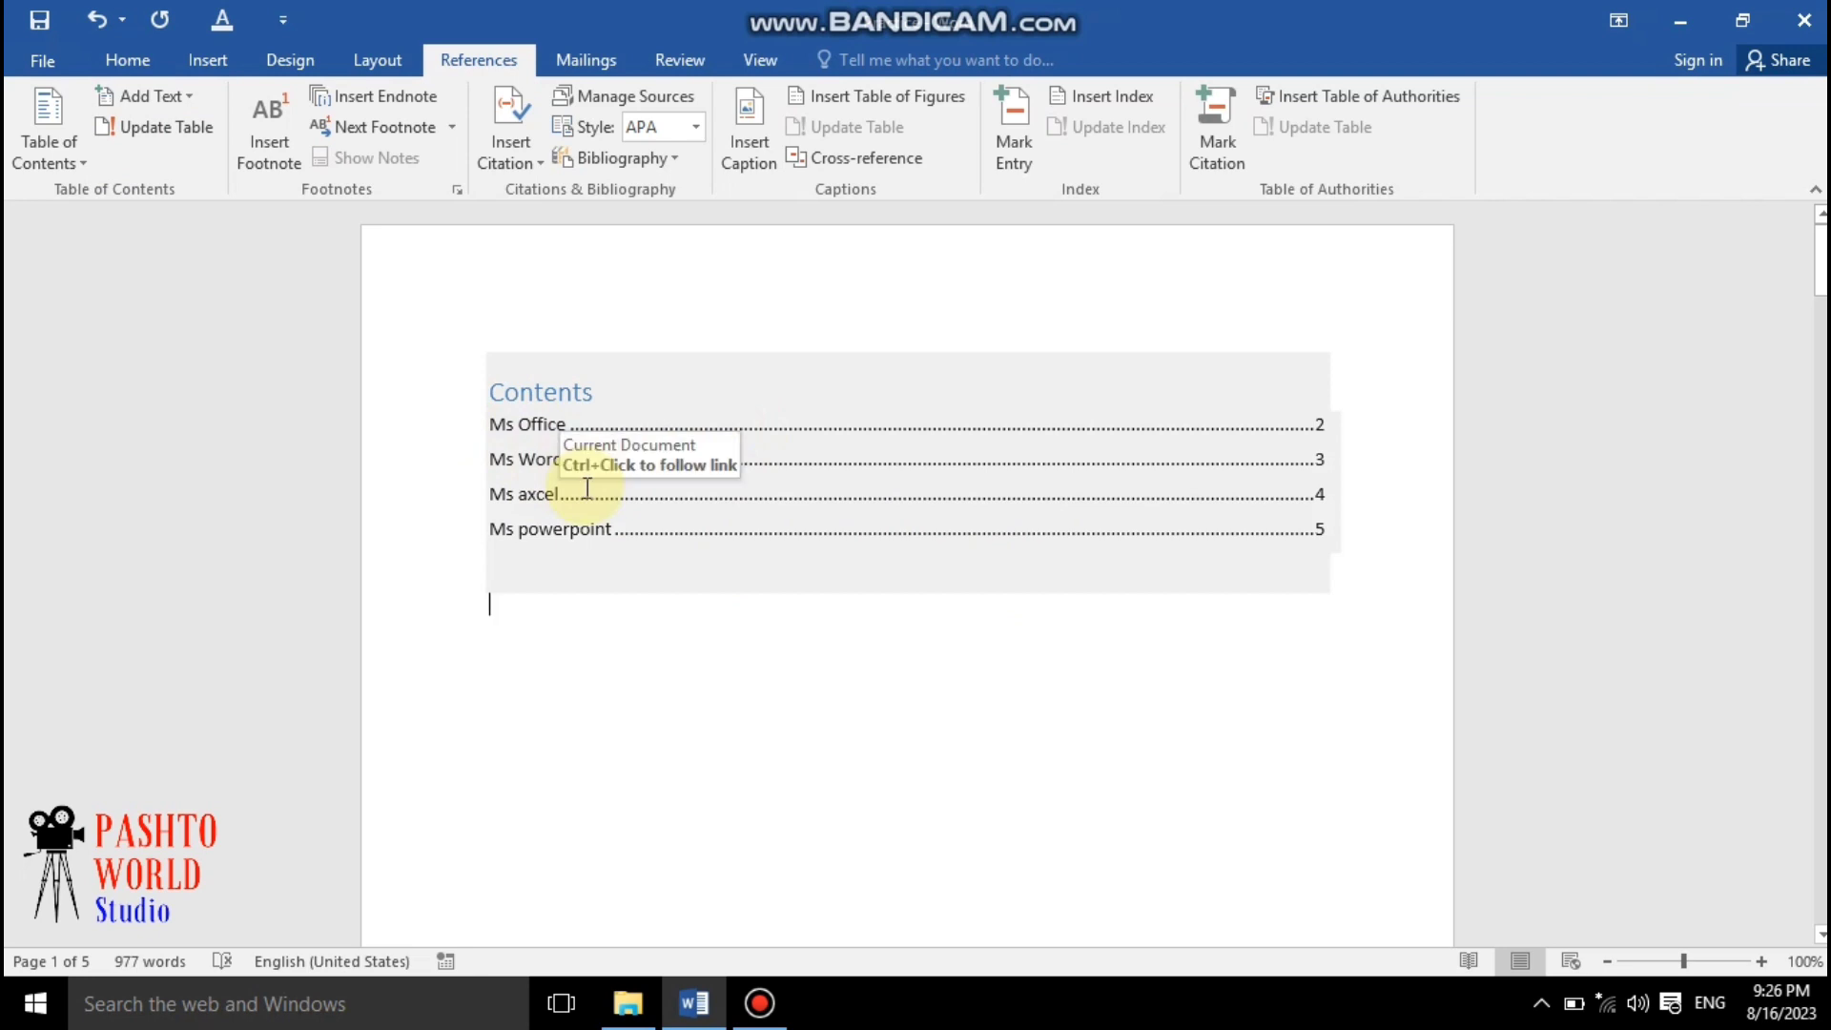
Scroll through the pages following the table of contents to review them
scroll(704, 592, down, 4)
scroll(704, 592, up, 4)
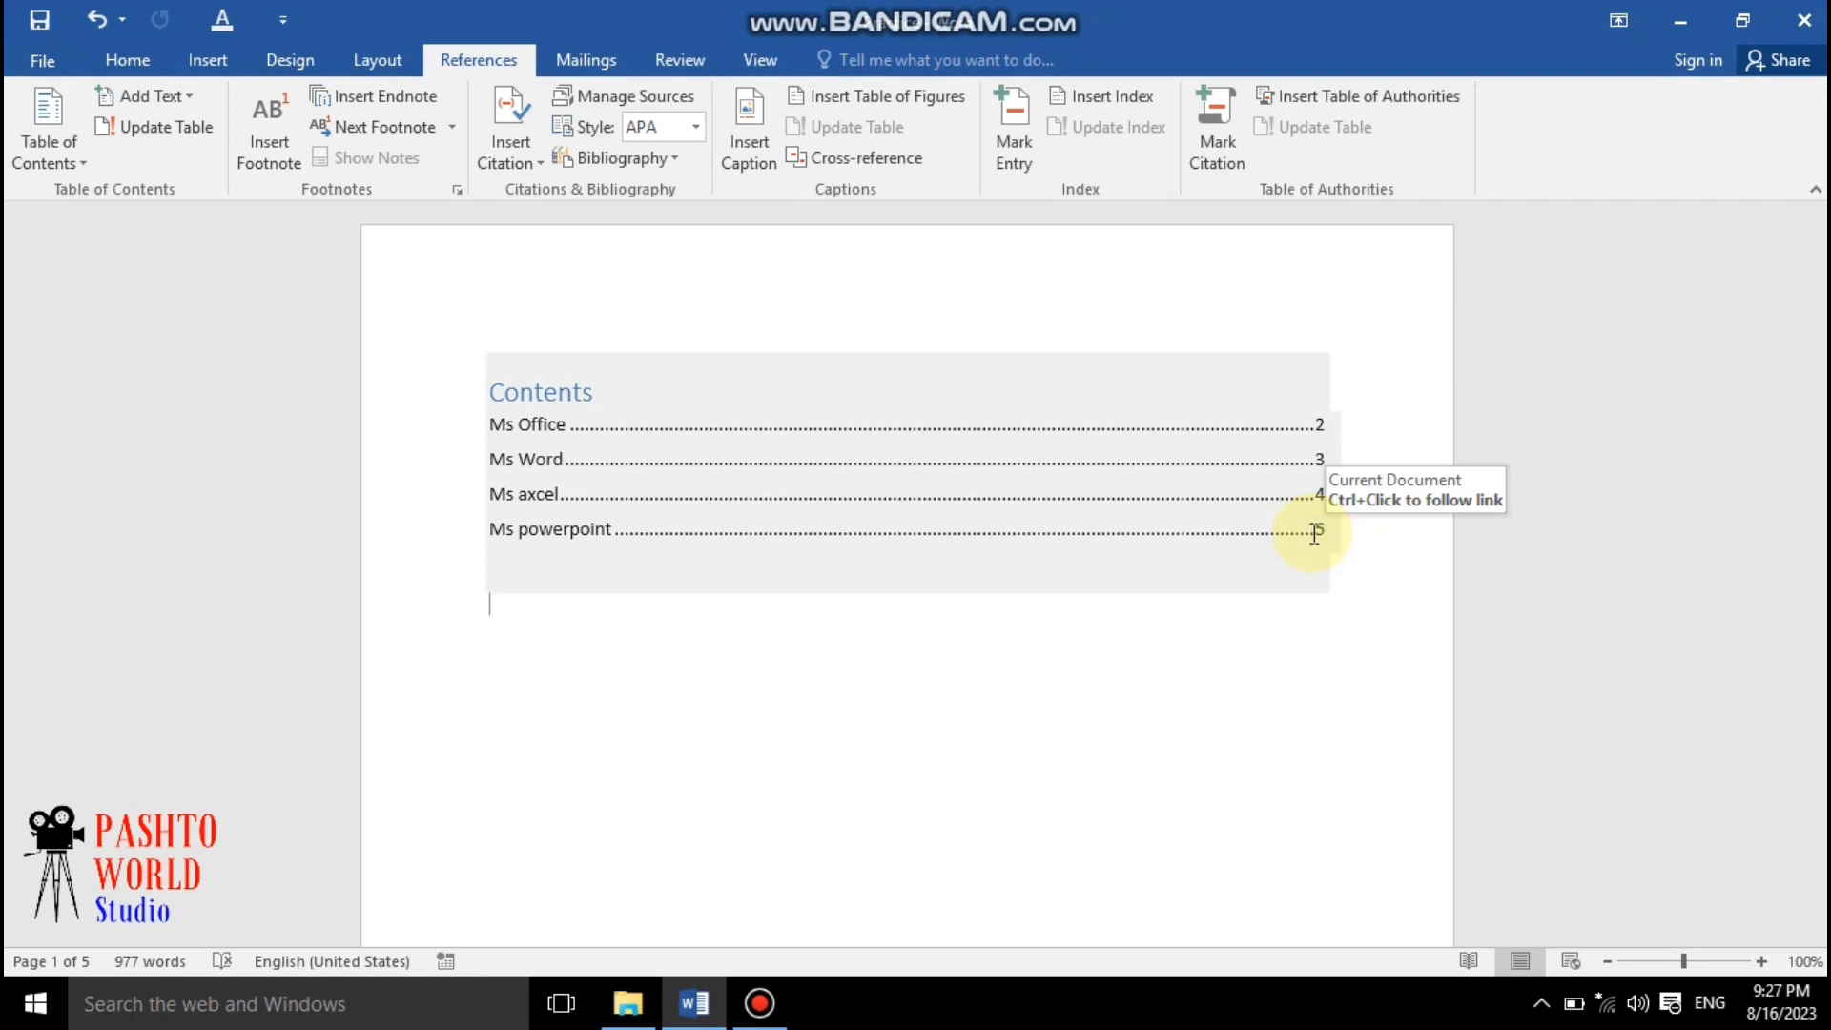
scroll(728, 610, down, 10)
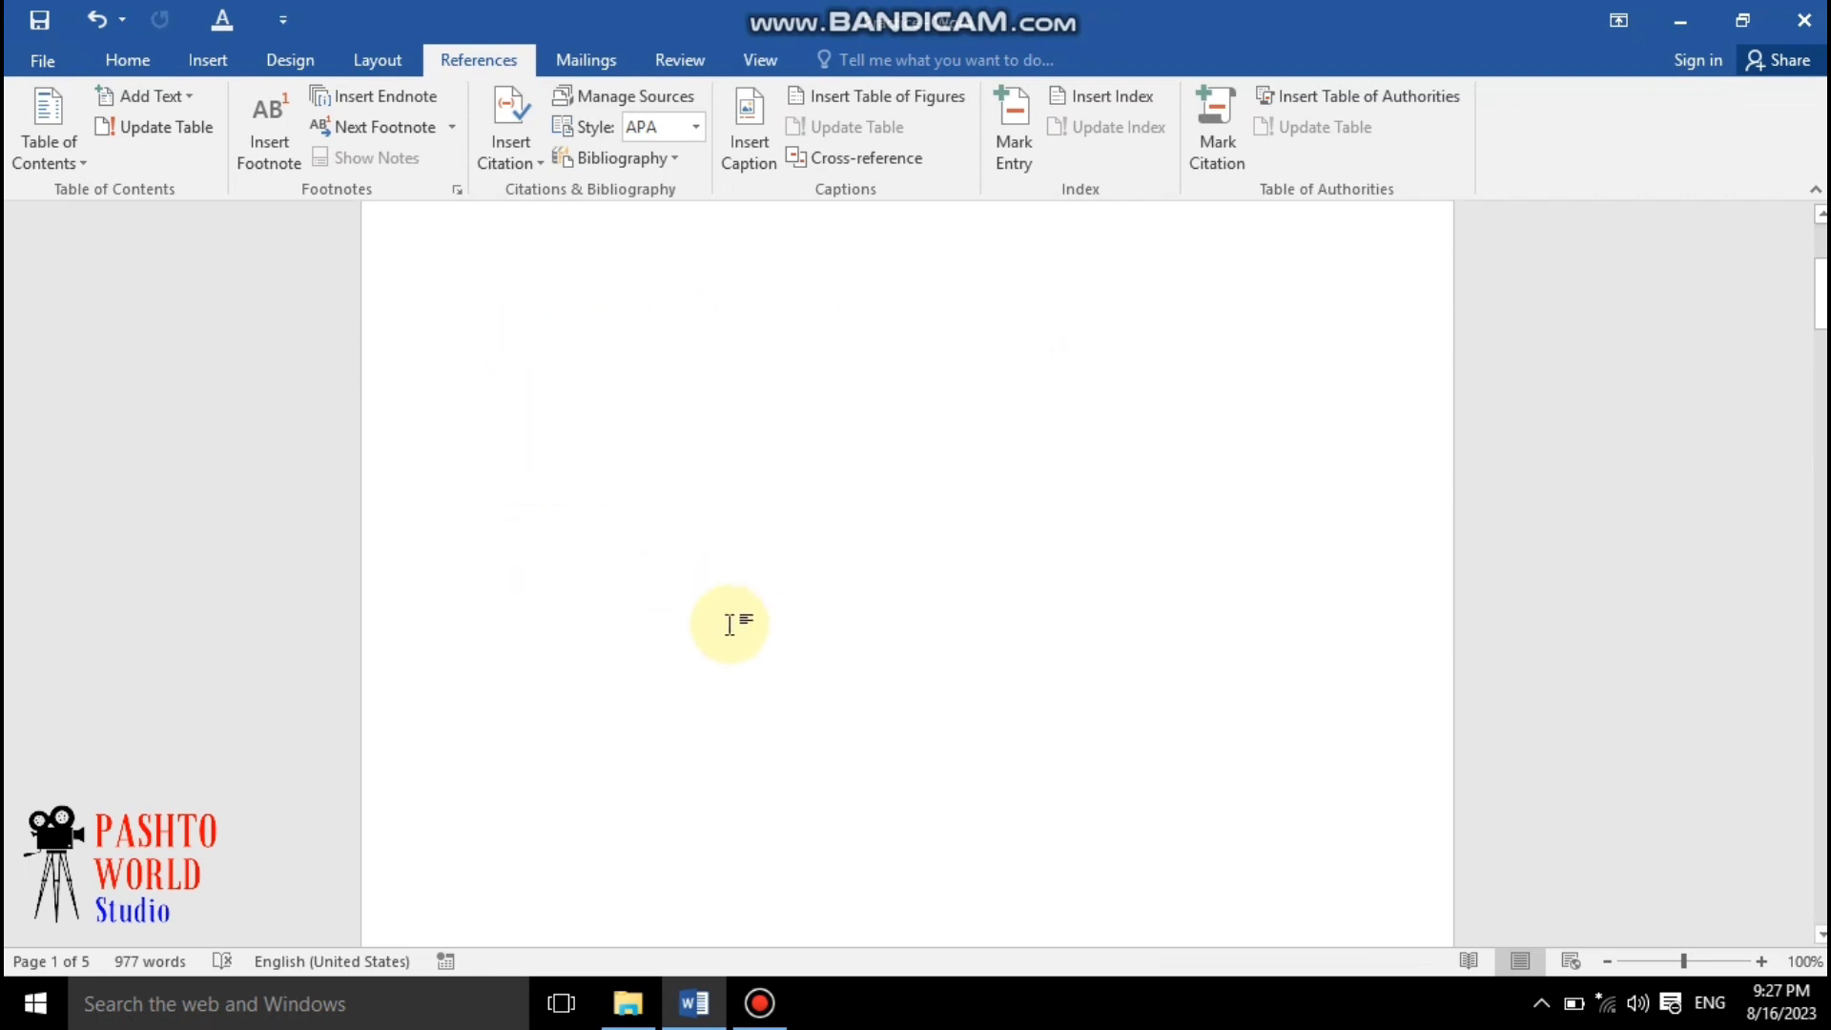
scroll(731, 593, down, 20)
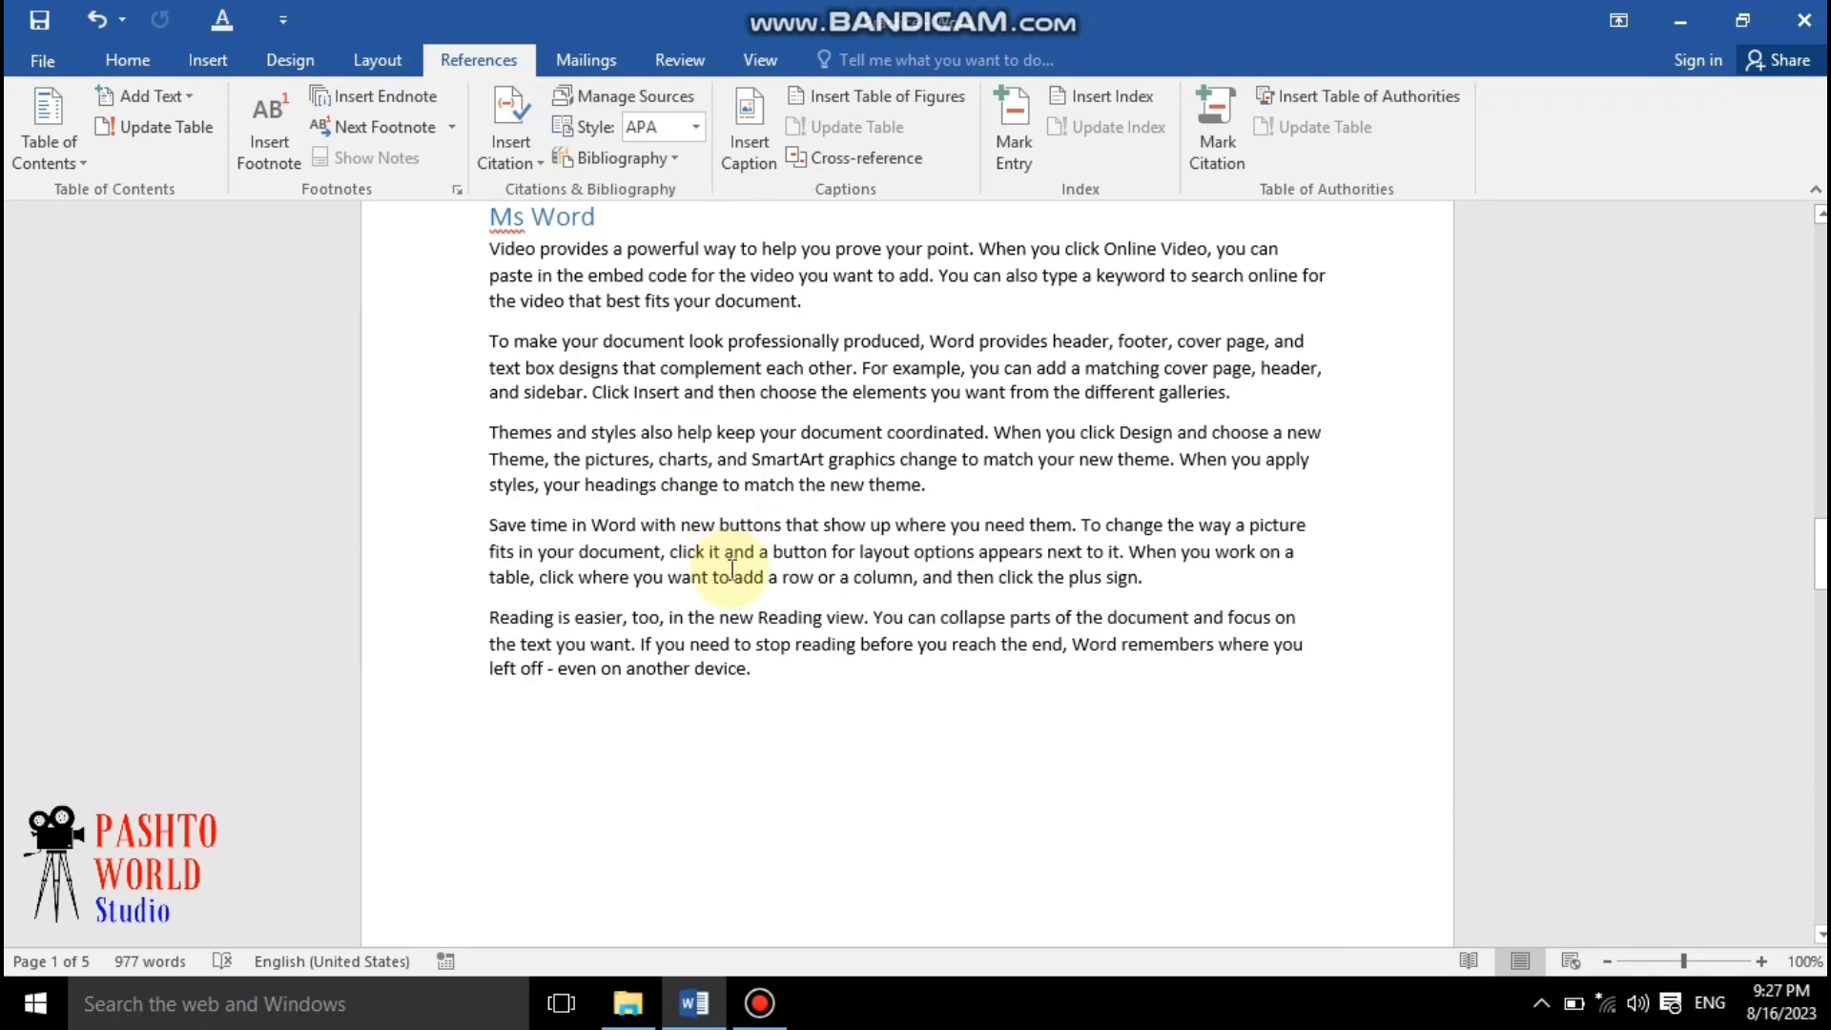
scroll(731, 569, down, 6)
scroll(730, 569, up, 1)
scroll(730, 568, down, 8)
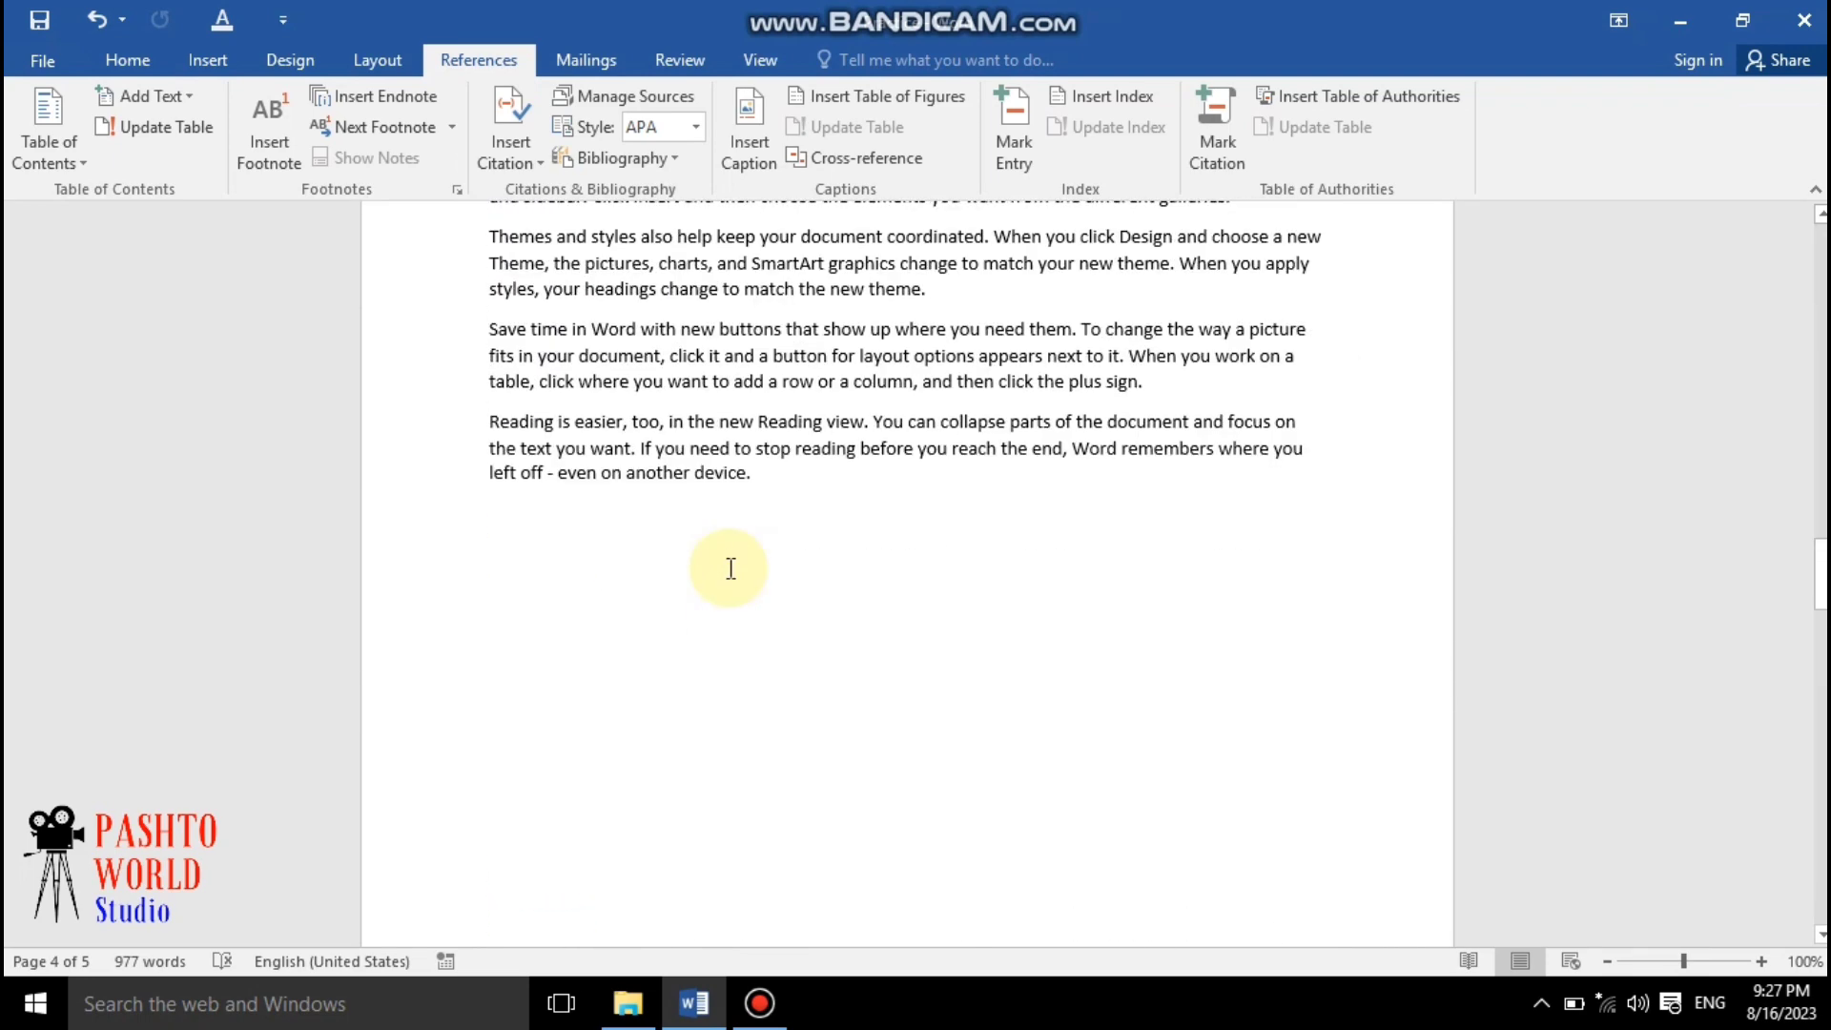
scroll(731, 568, up, 20)
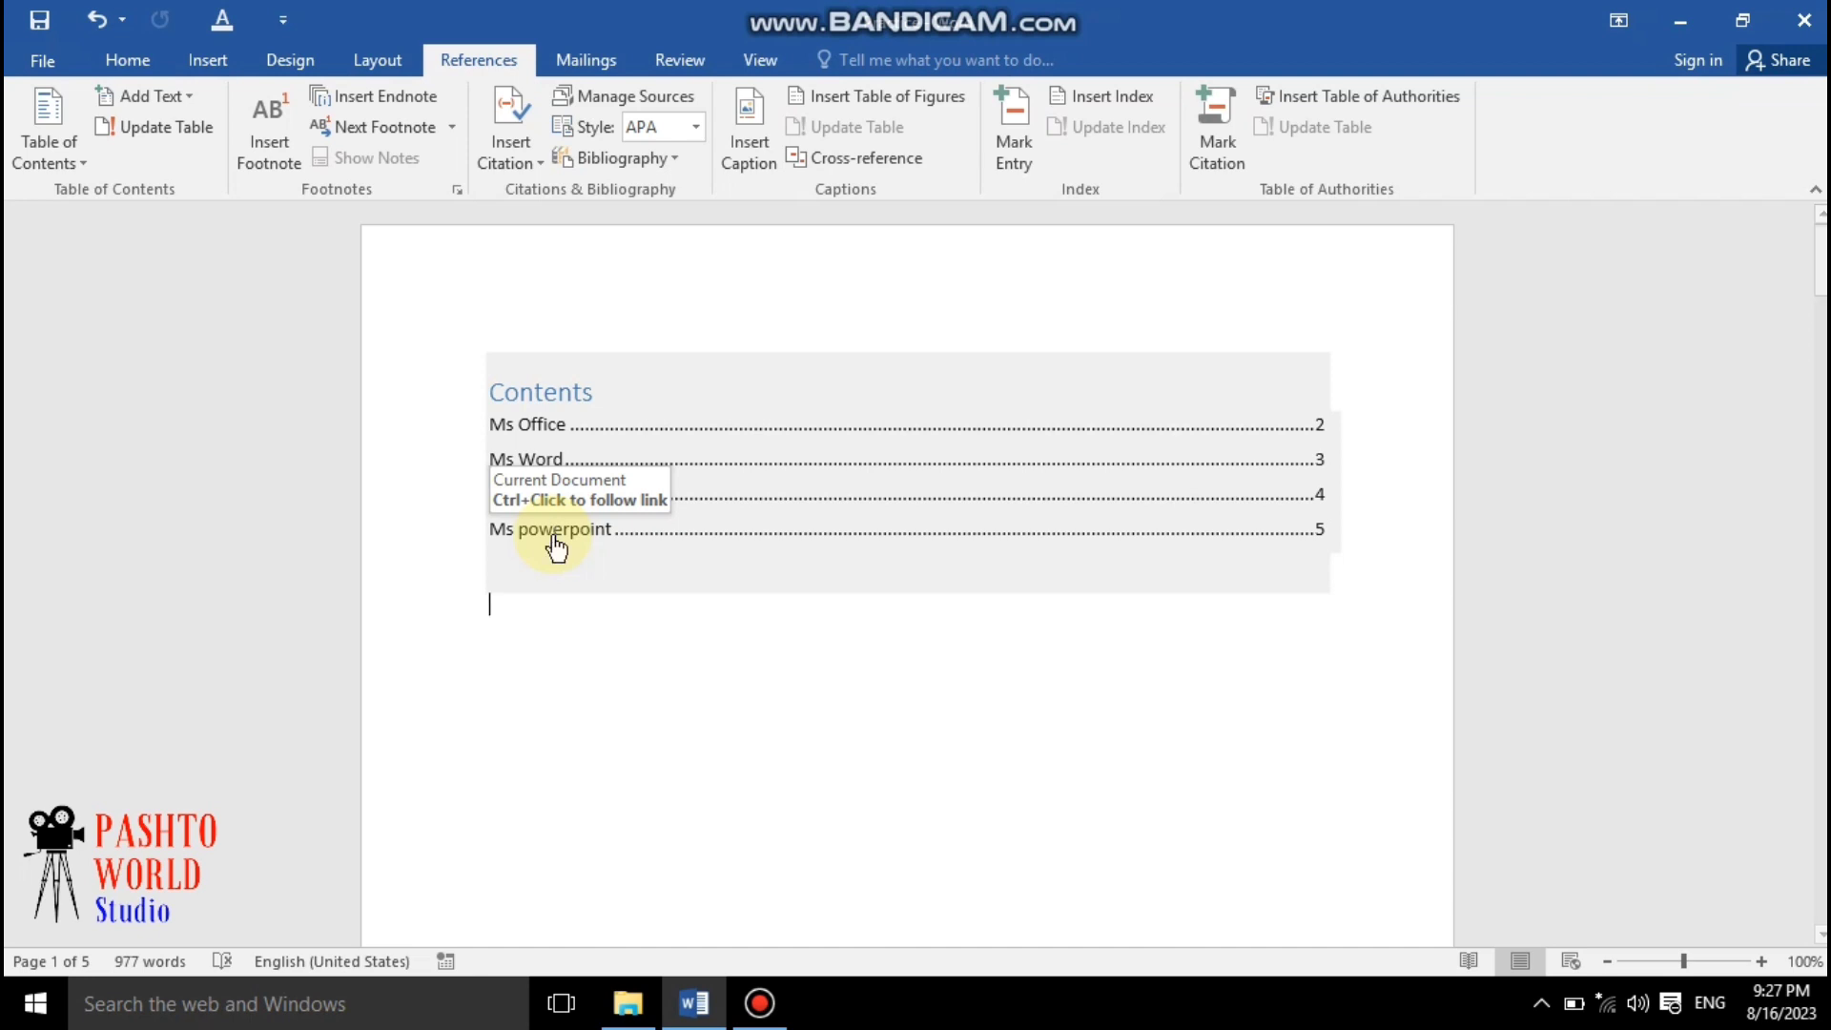
Follow the "Ms powerpoint" entry in the table of contents to jump to its heading
ctrl+click(553, 534)
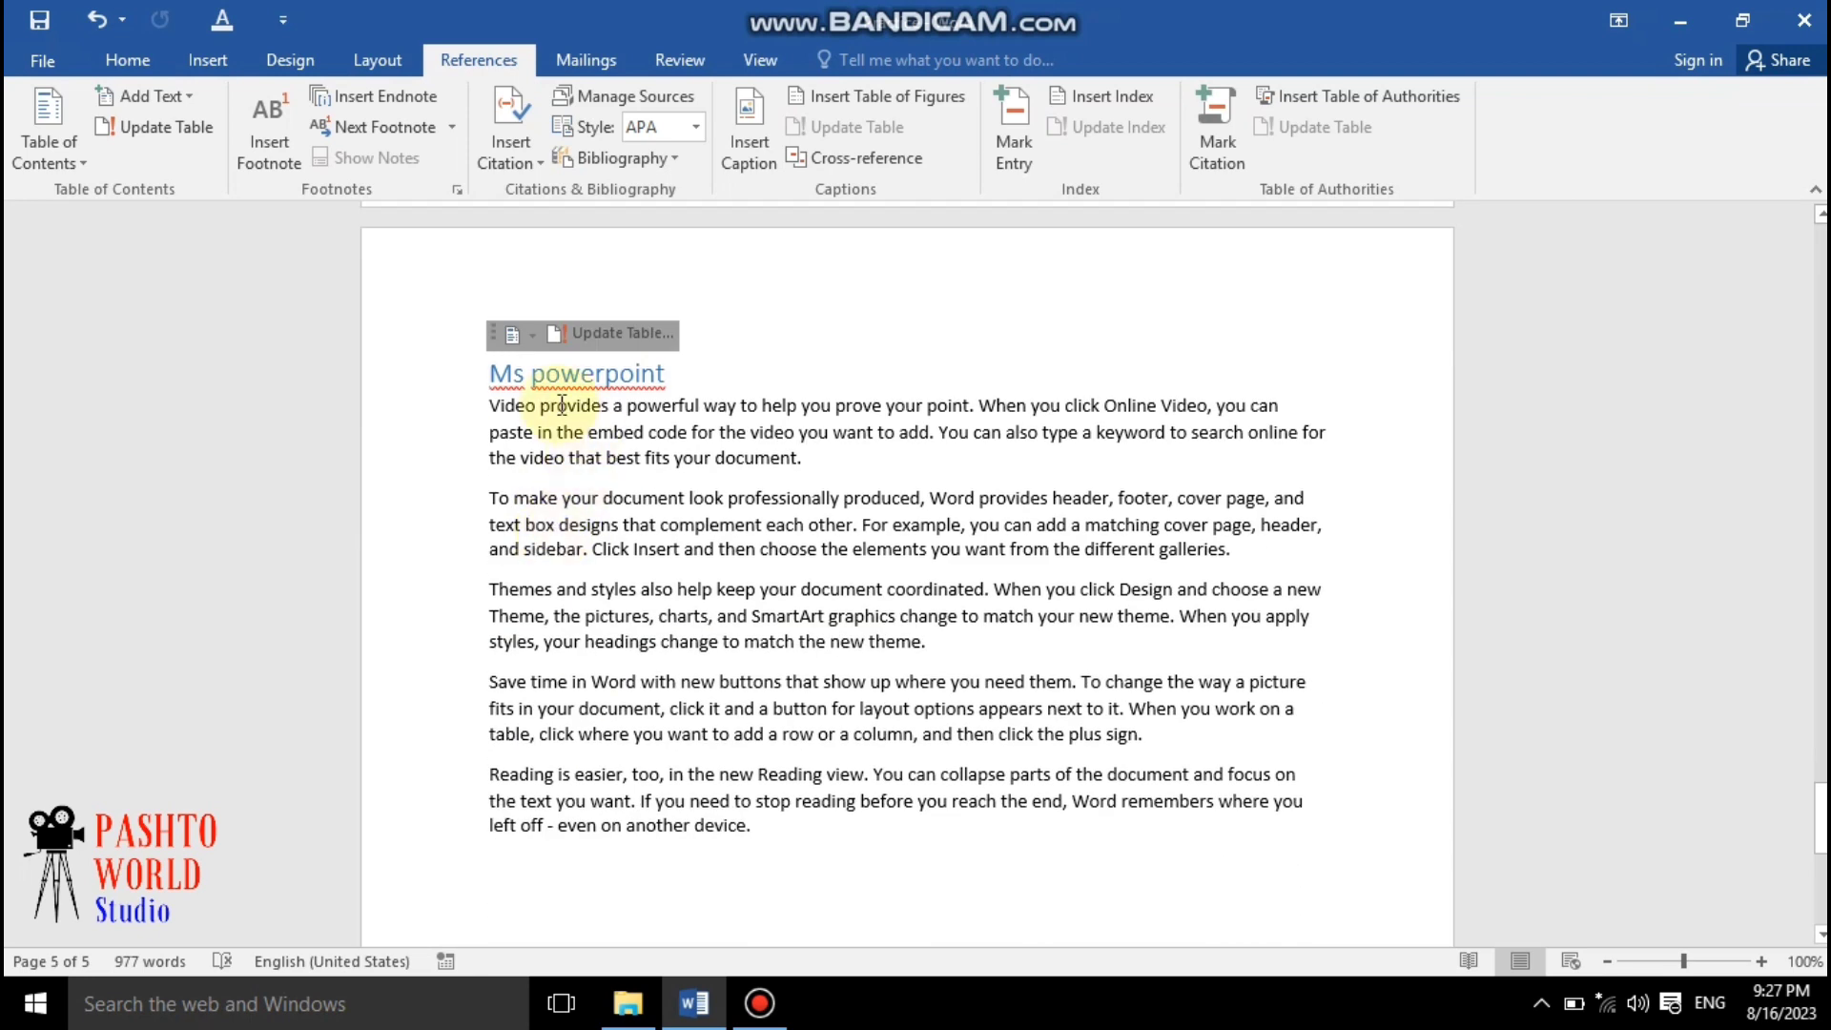
click(1003, 327)
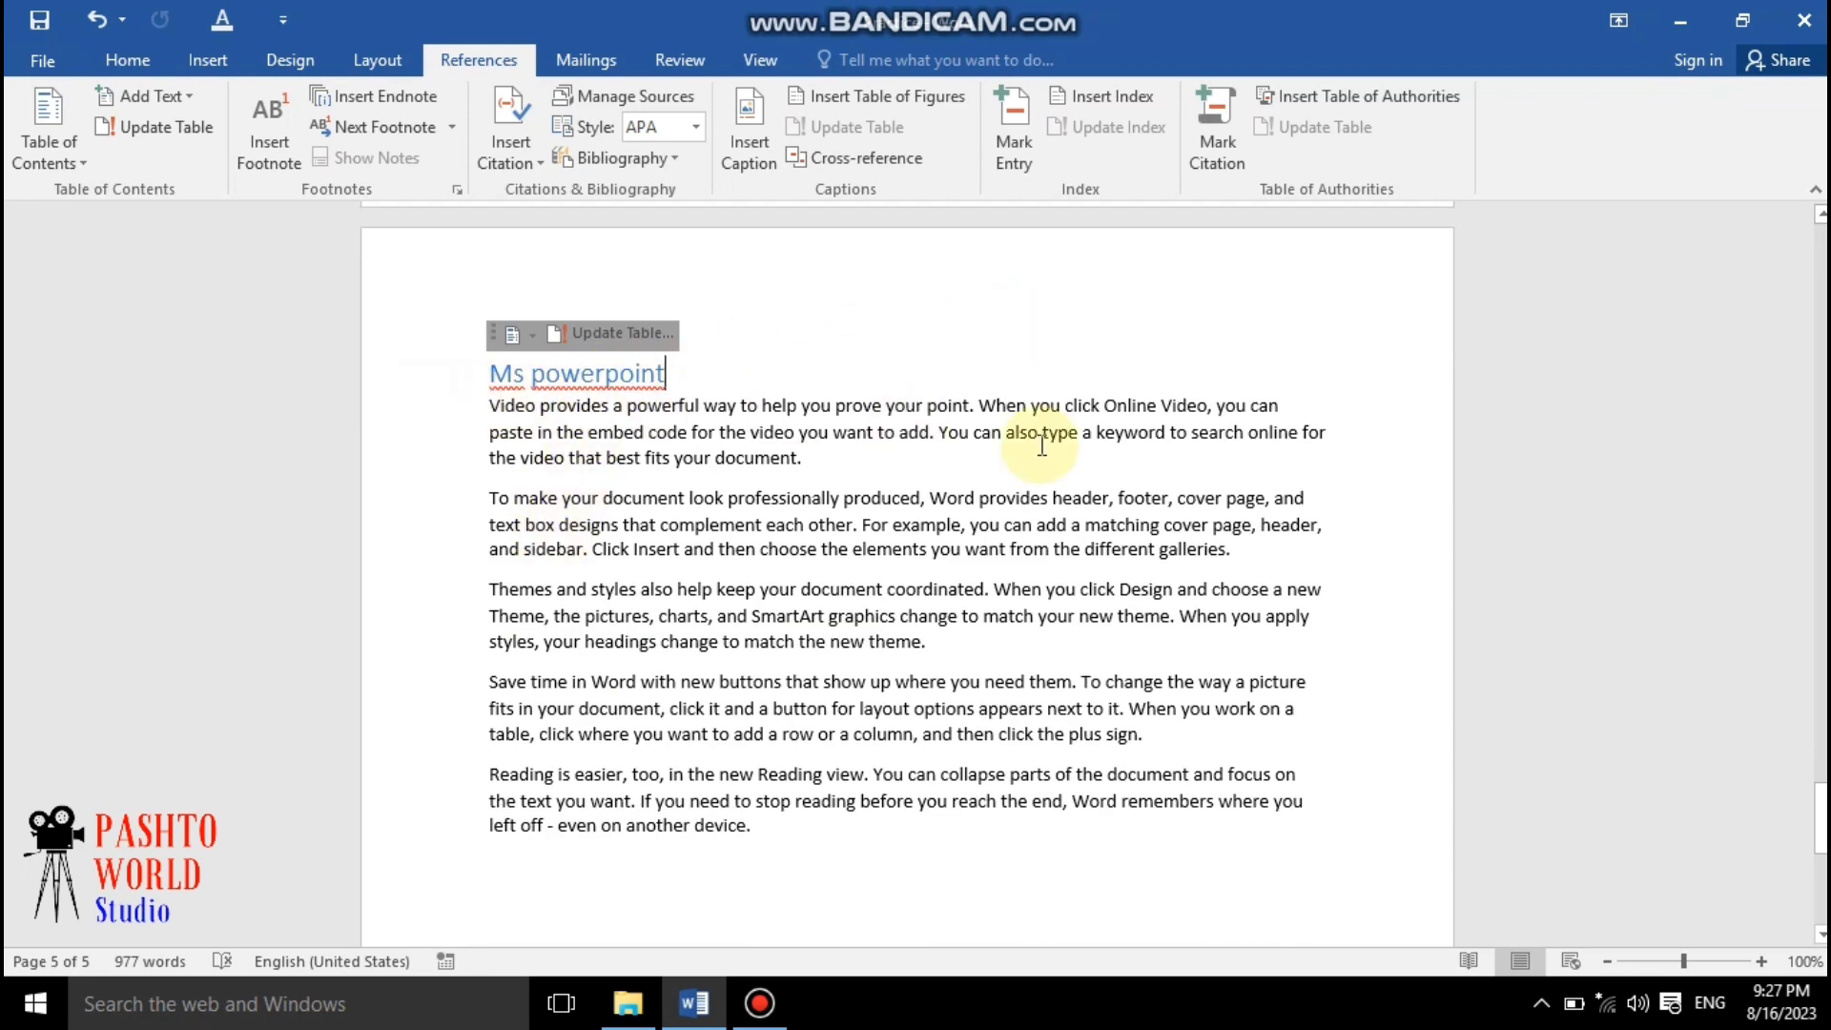
click(879, 834)
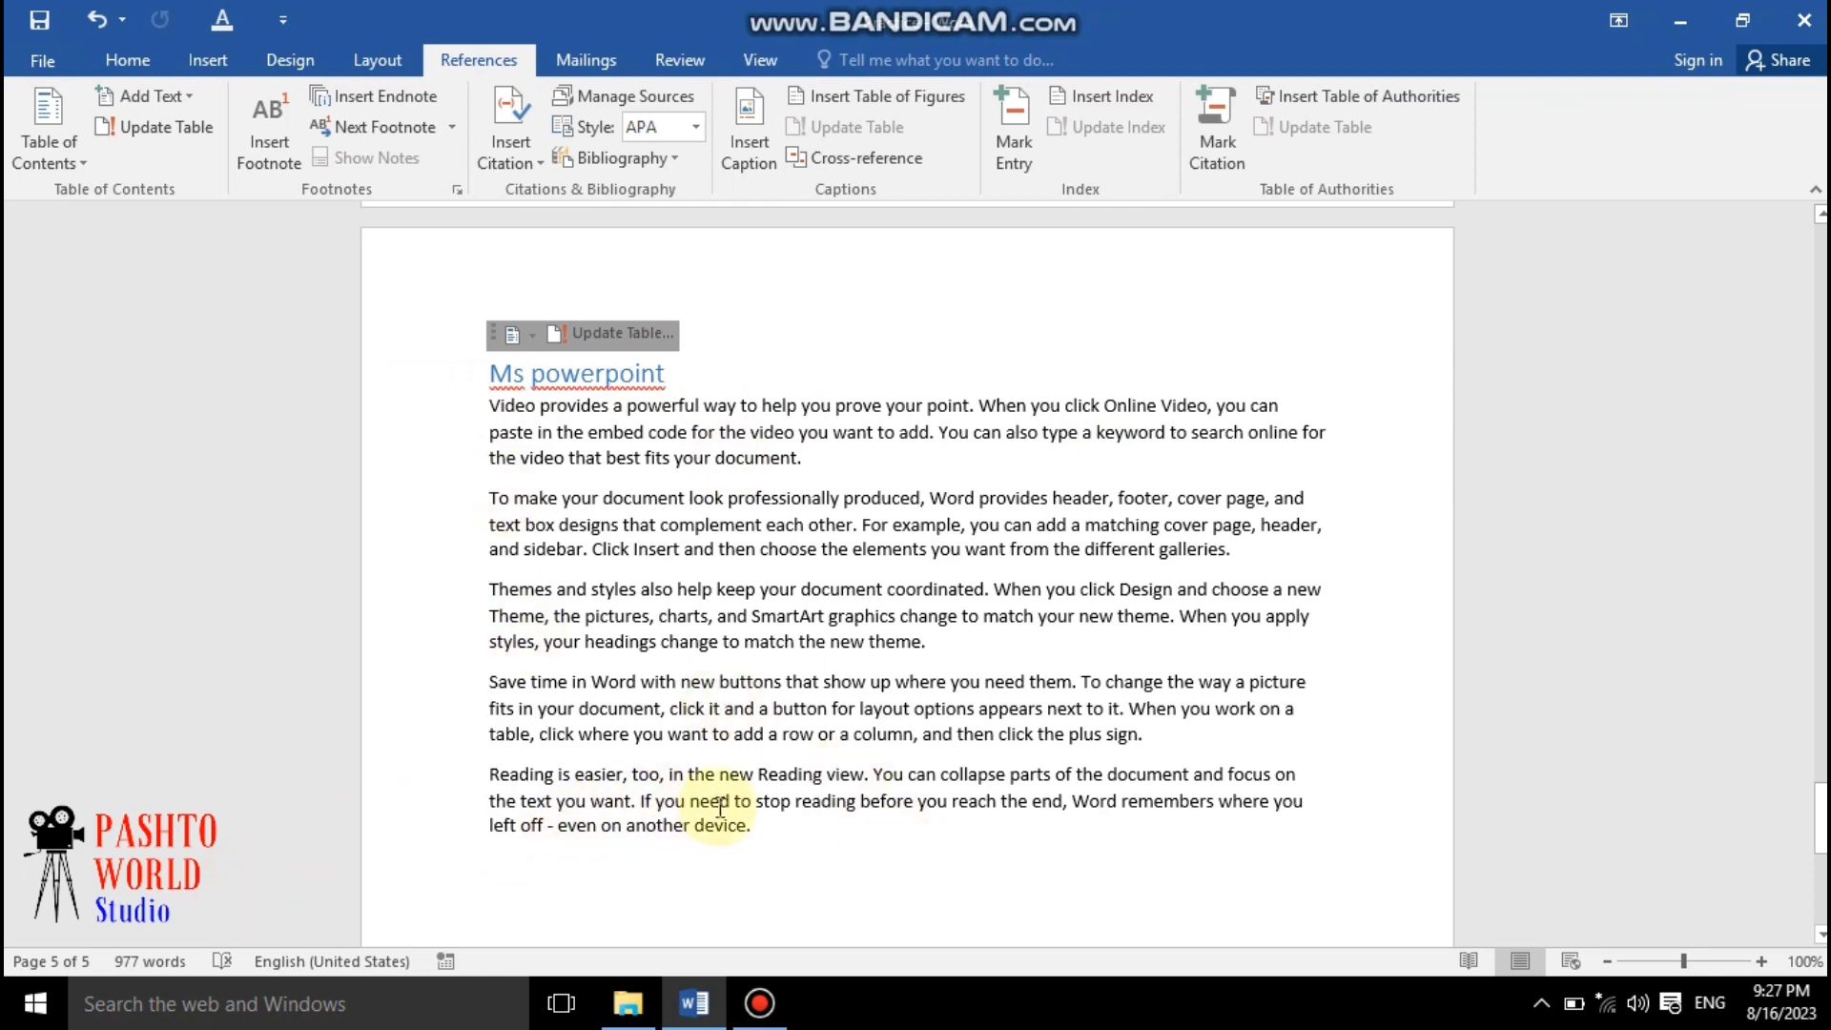
scroll(803, 686, down, 10)
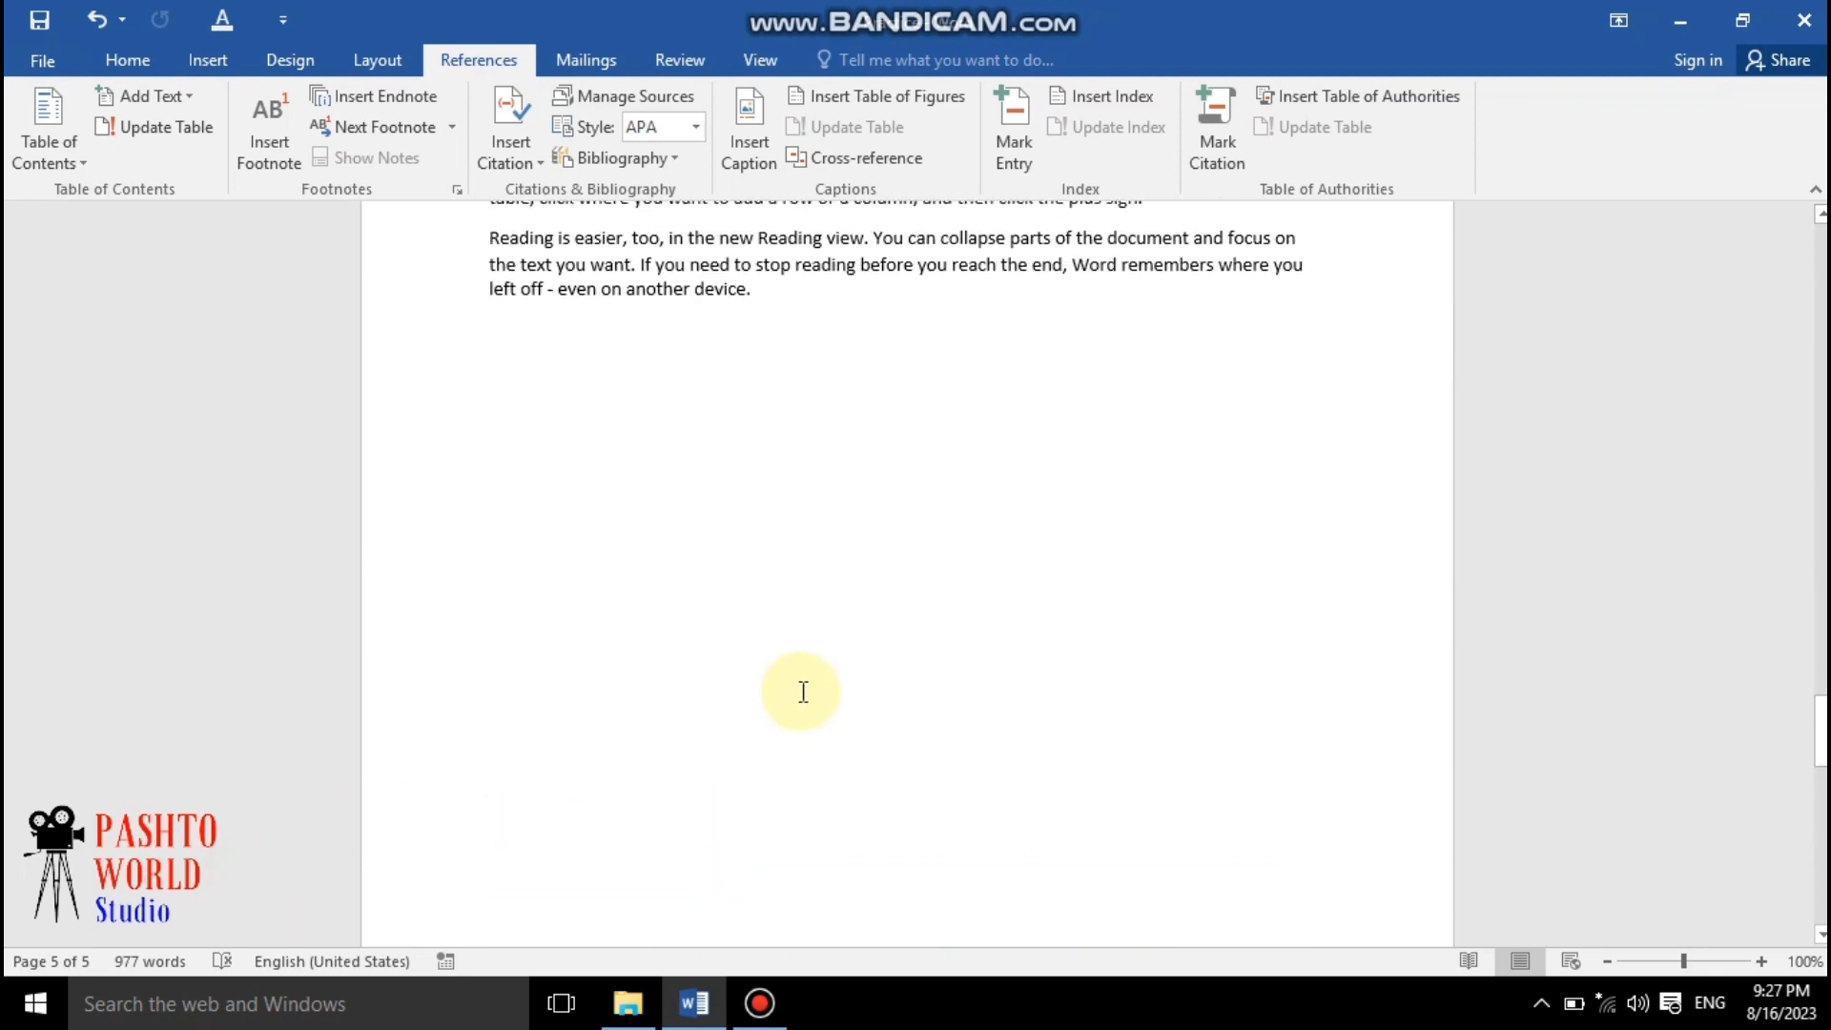
scroll(803, 692, up, 20)
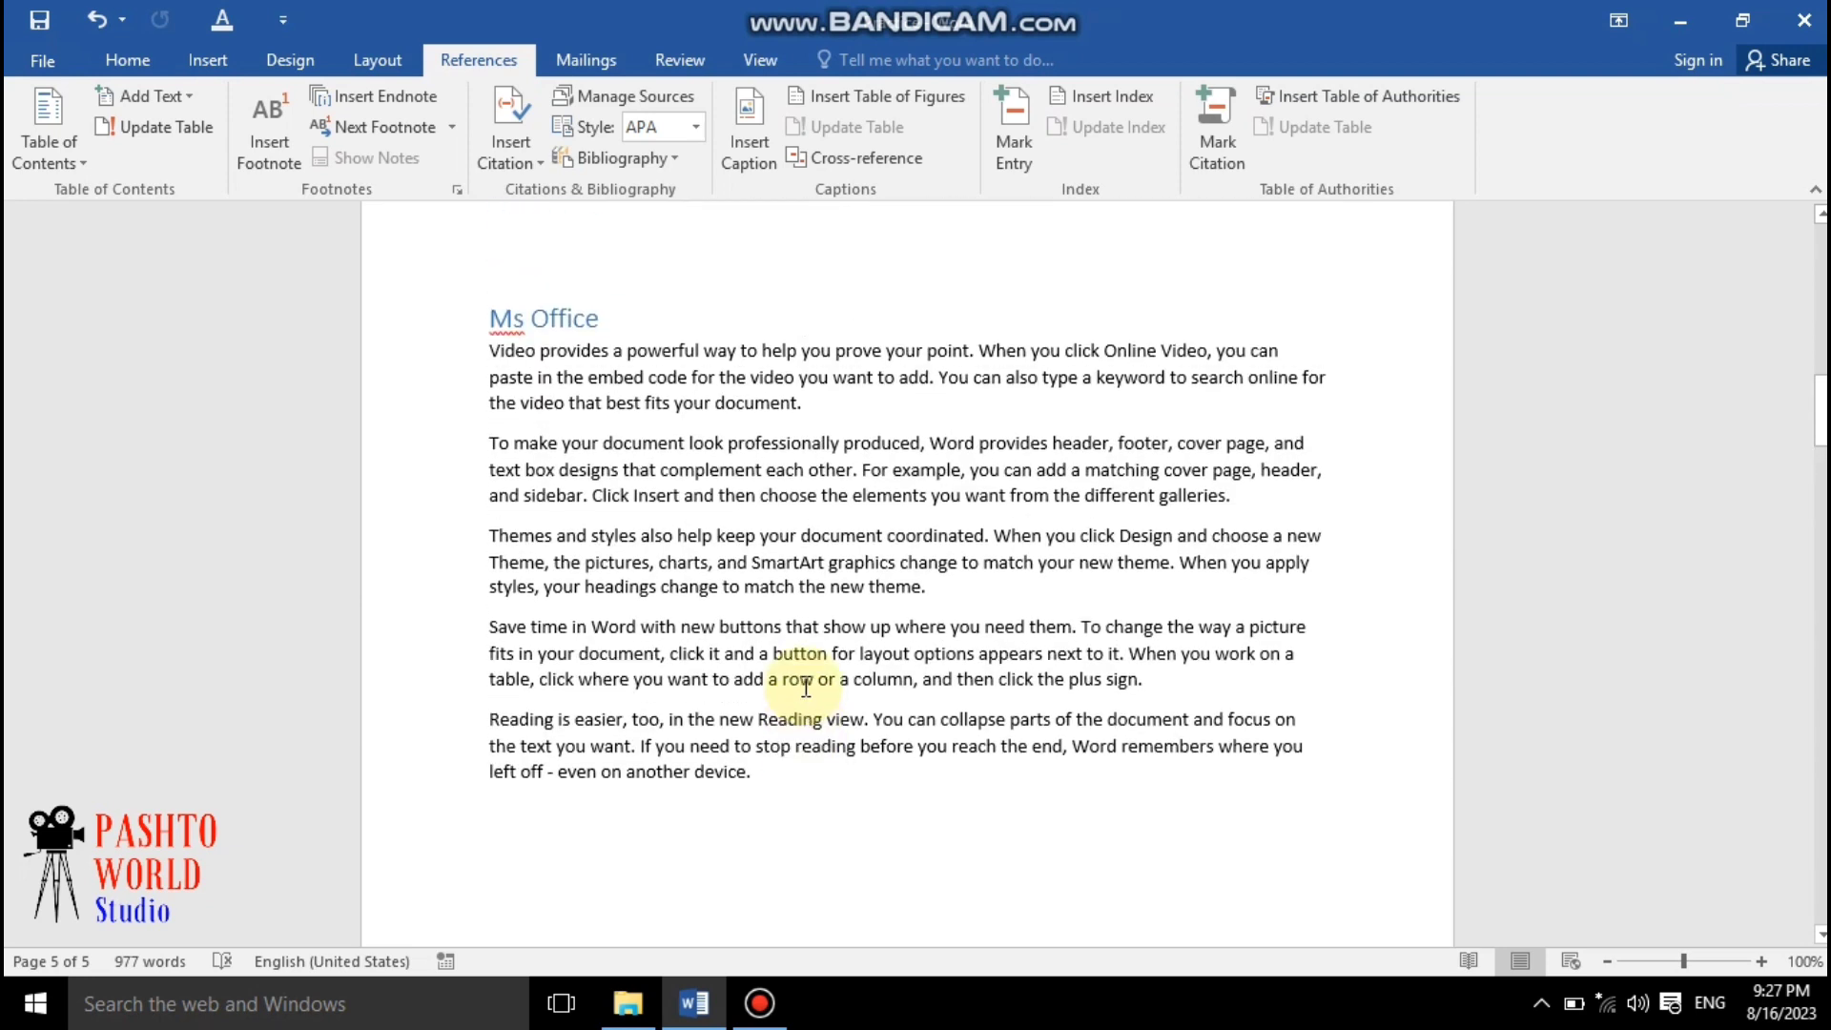
scroll(806, 687, up, 10)
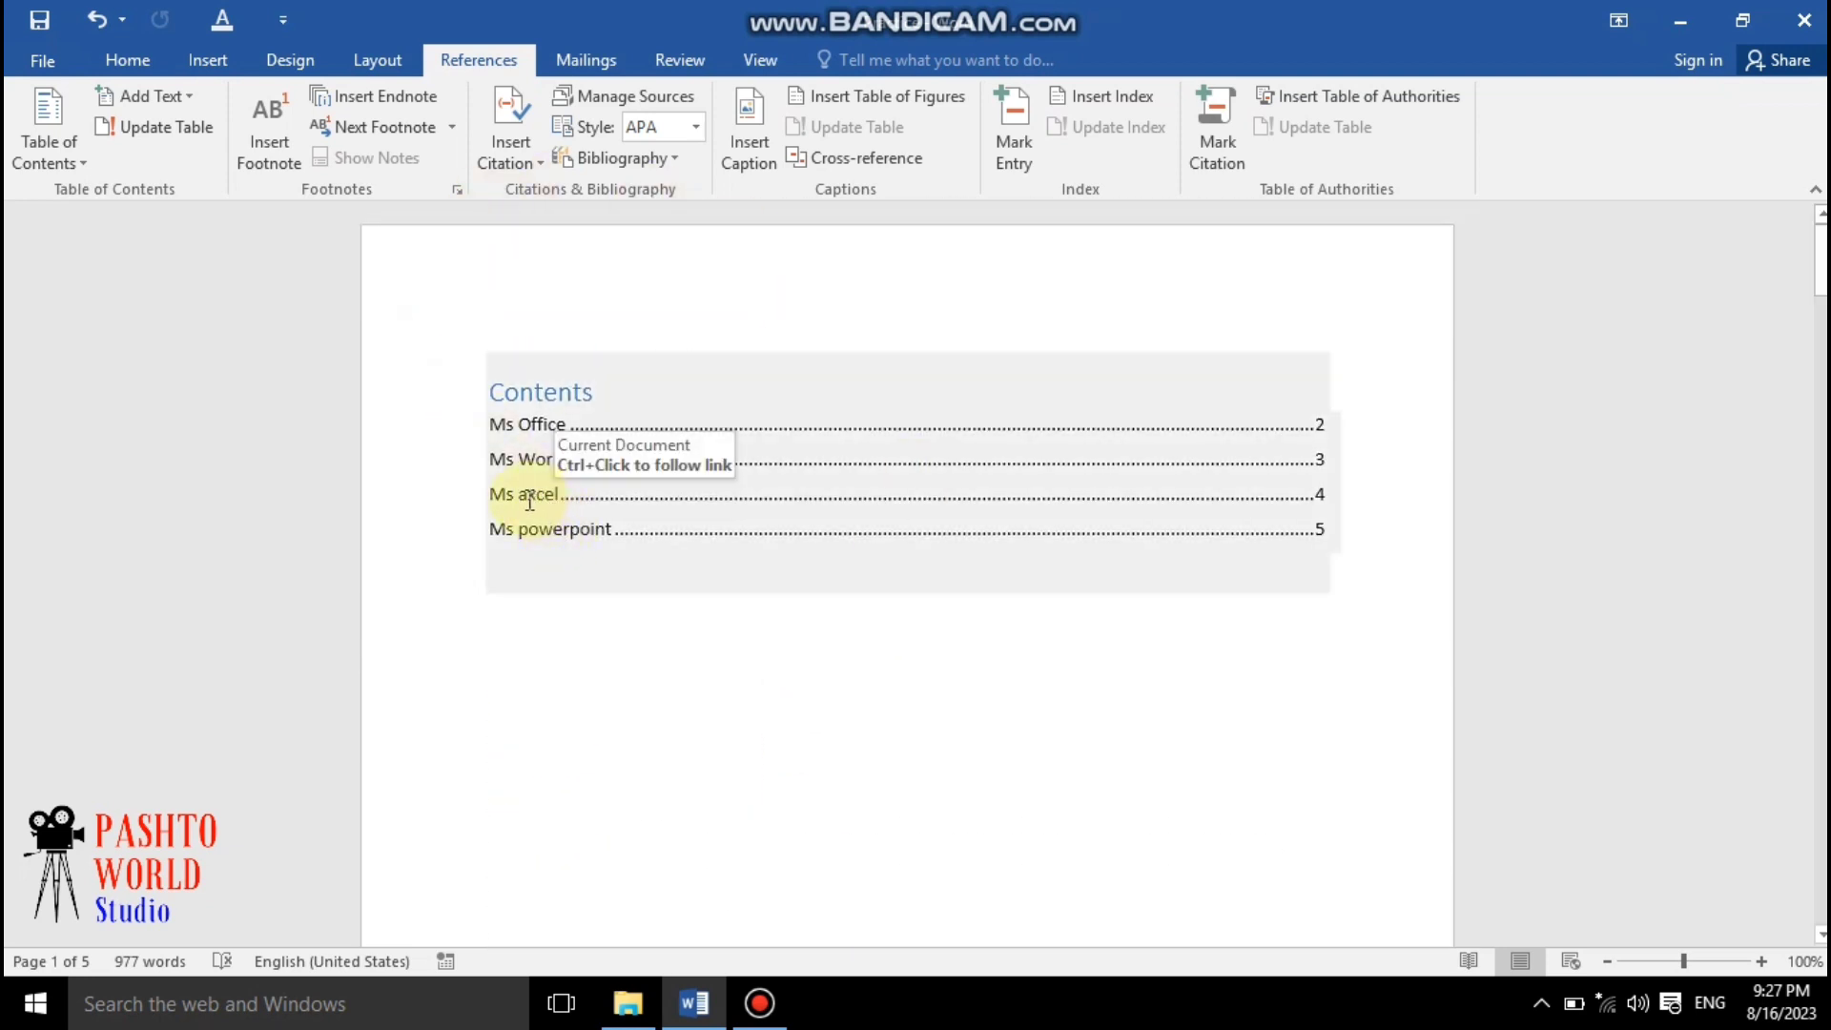
Follow the "Ms axcel" entry in the table of contents to jump to its heading
ctrl+click(531, 509)
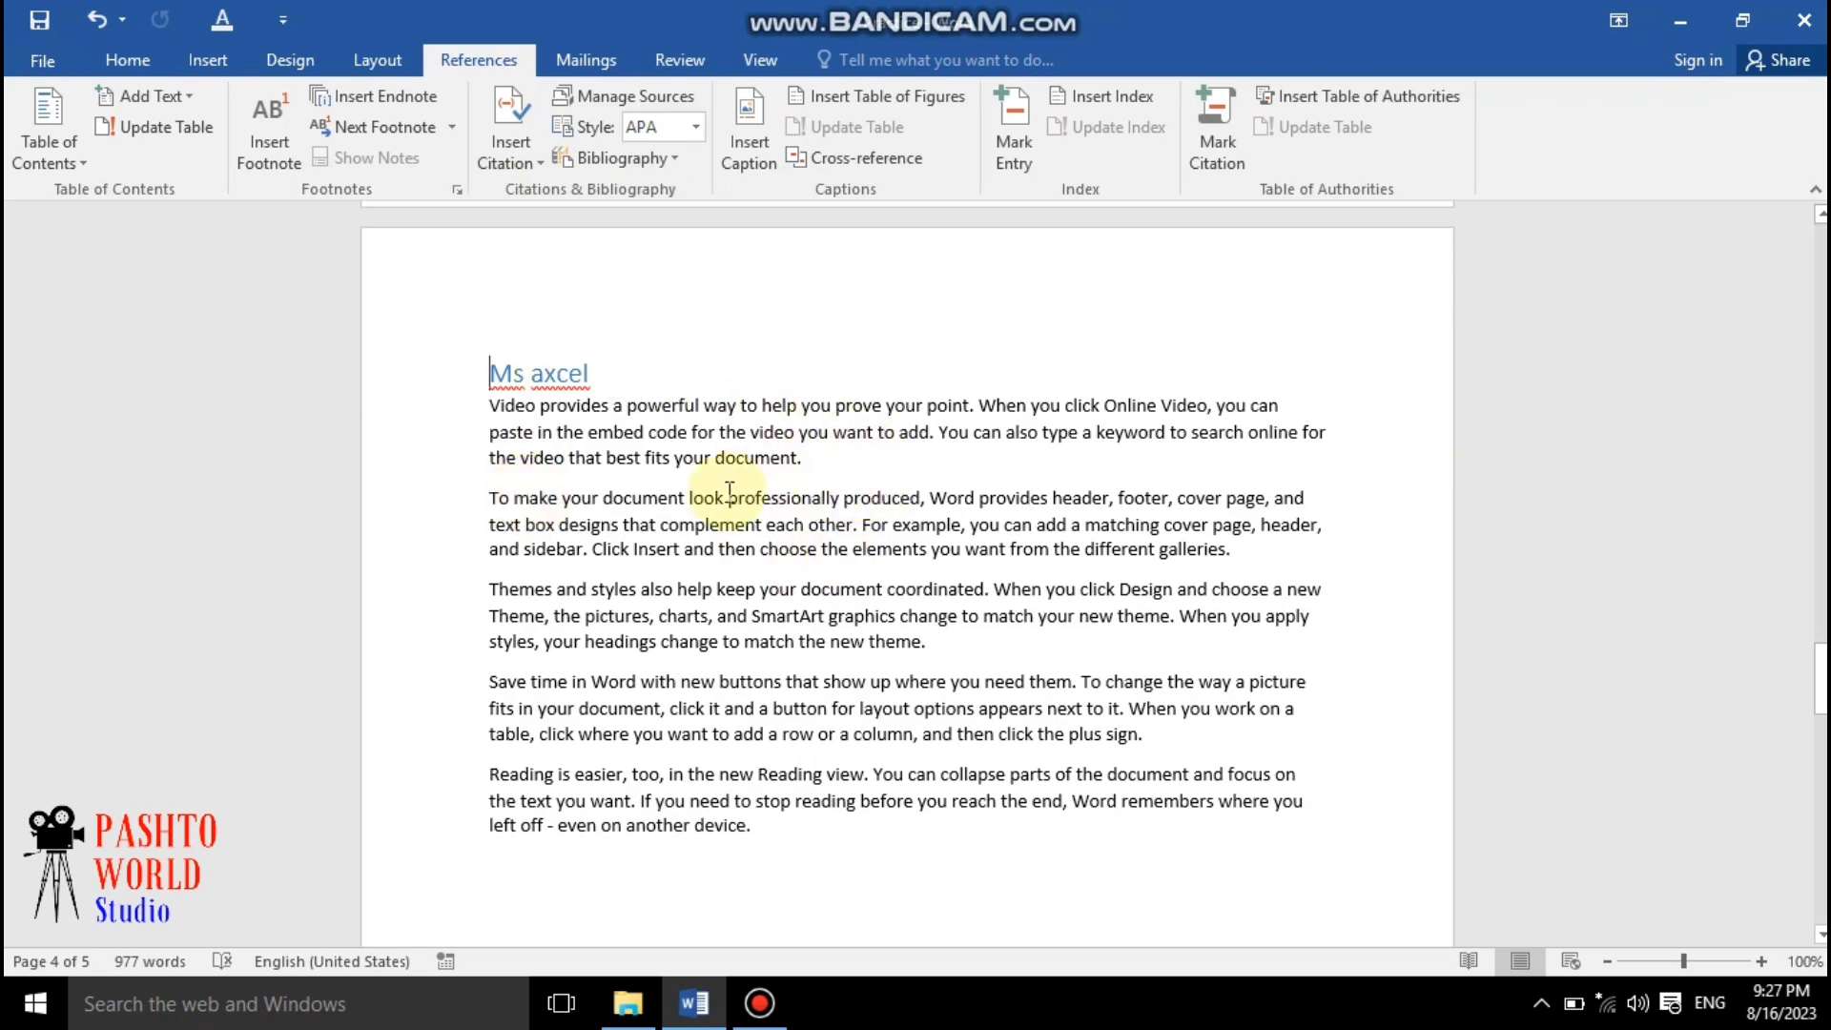
scroll(728, 513, up, 9)
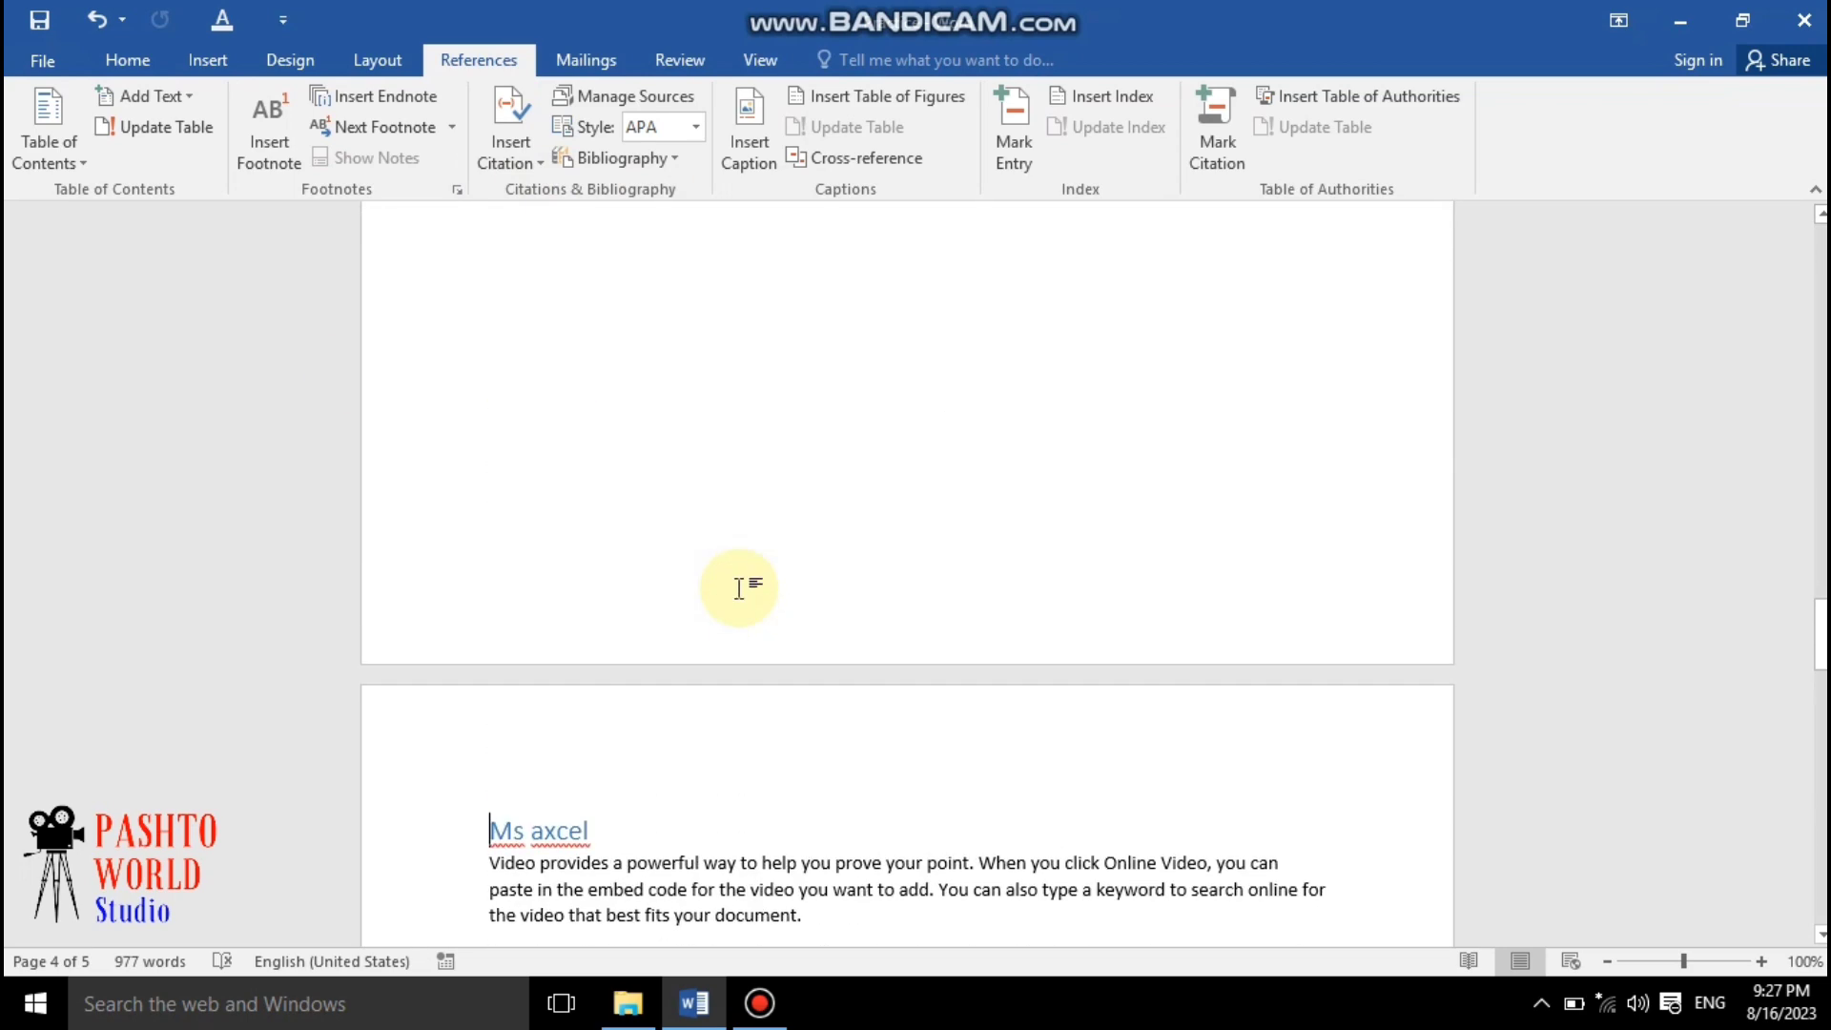
scroll(748, 584, down, 15)
scroll(117, 112, up, 1)
scroll(50, 181, up, 3)
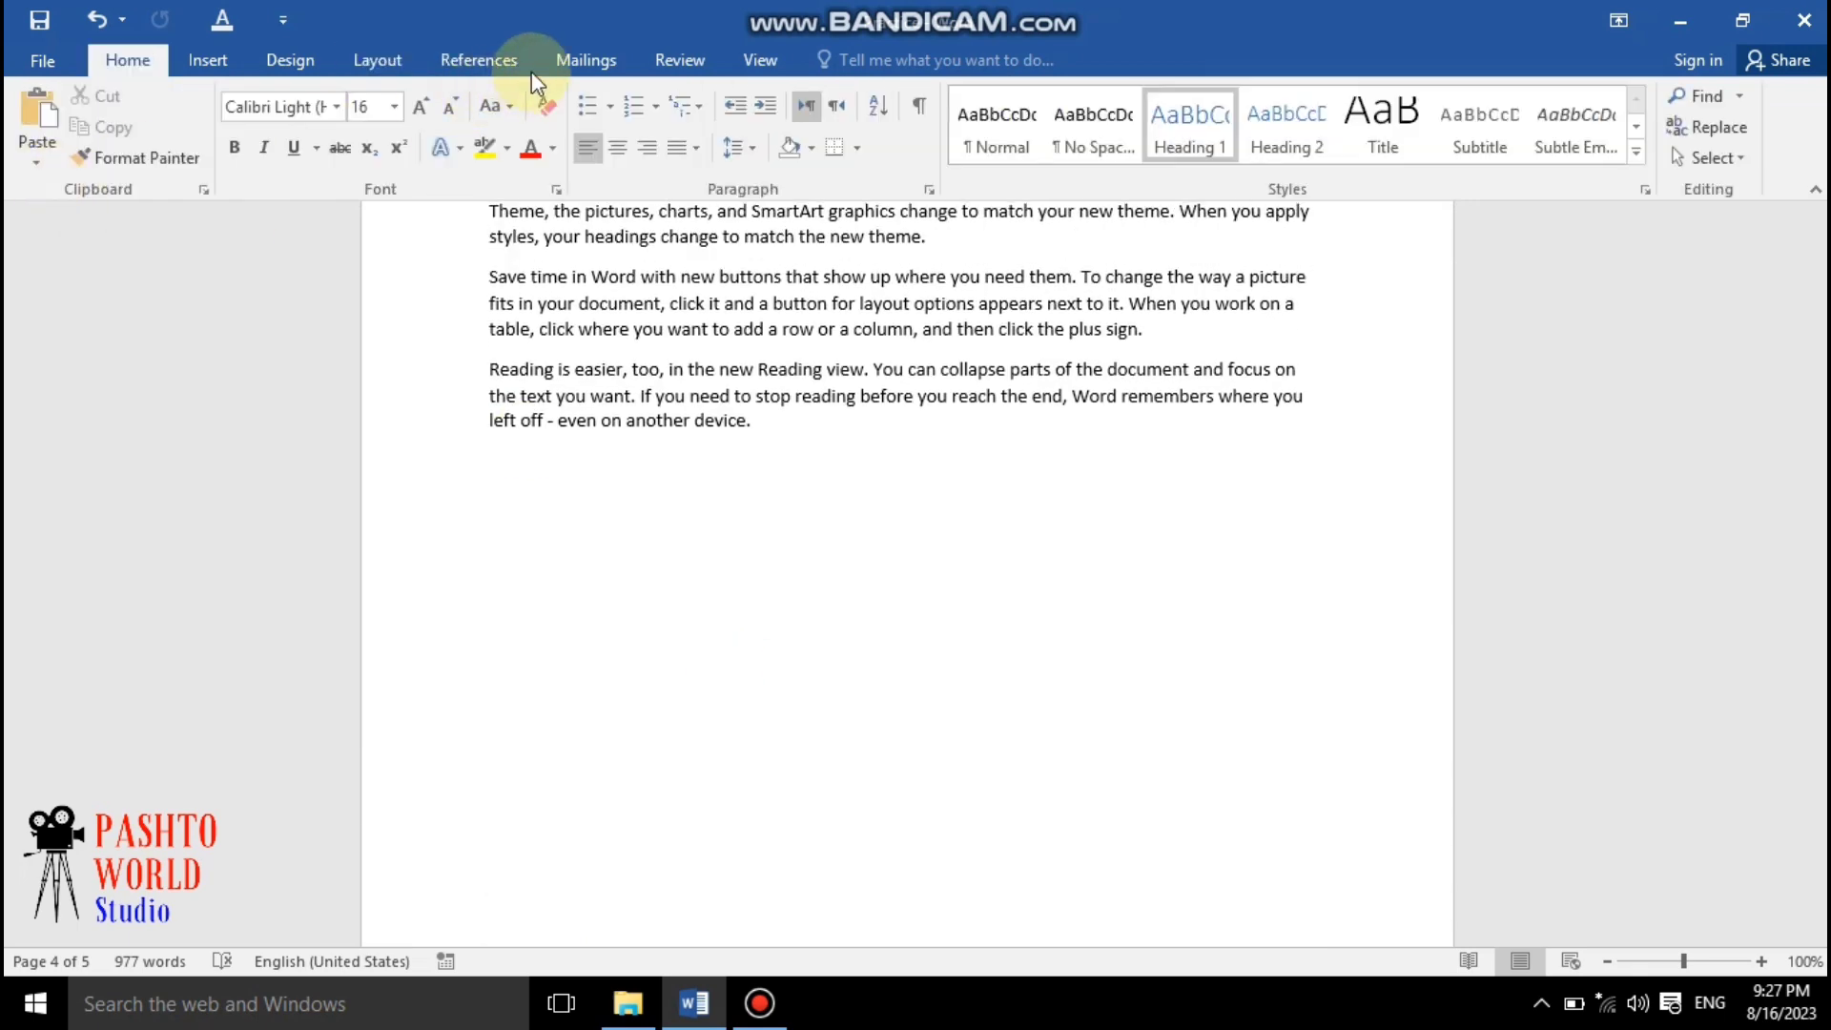
Scroll back and forth through the pages to review the whole document again
click(483, 58)
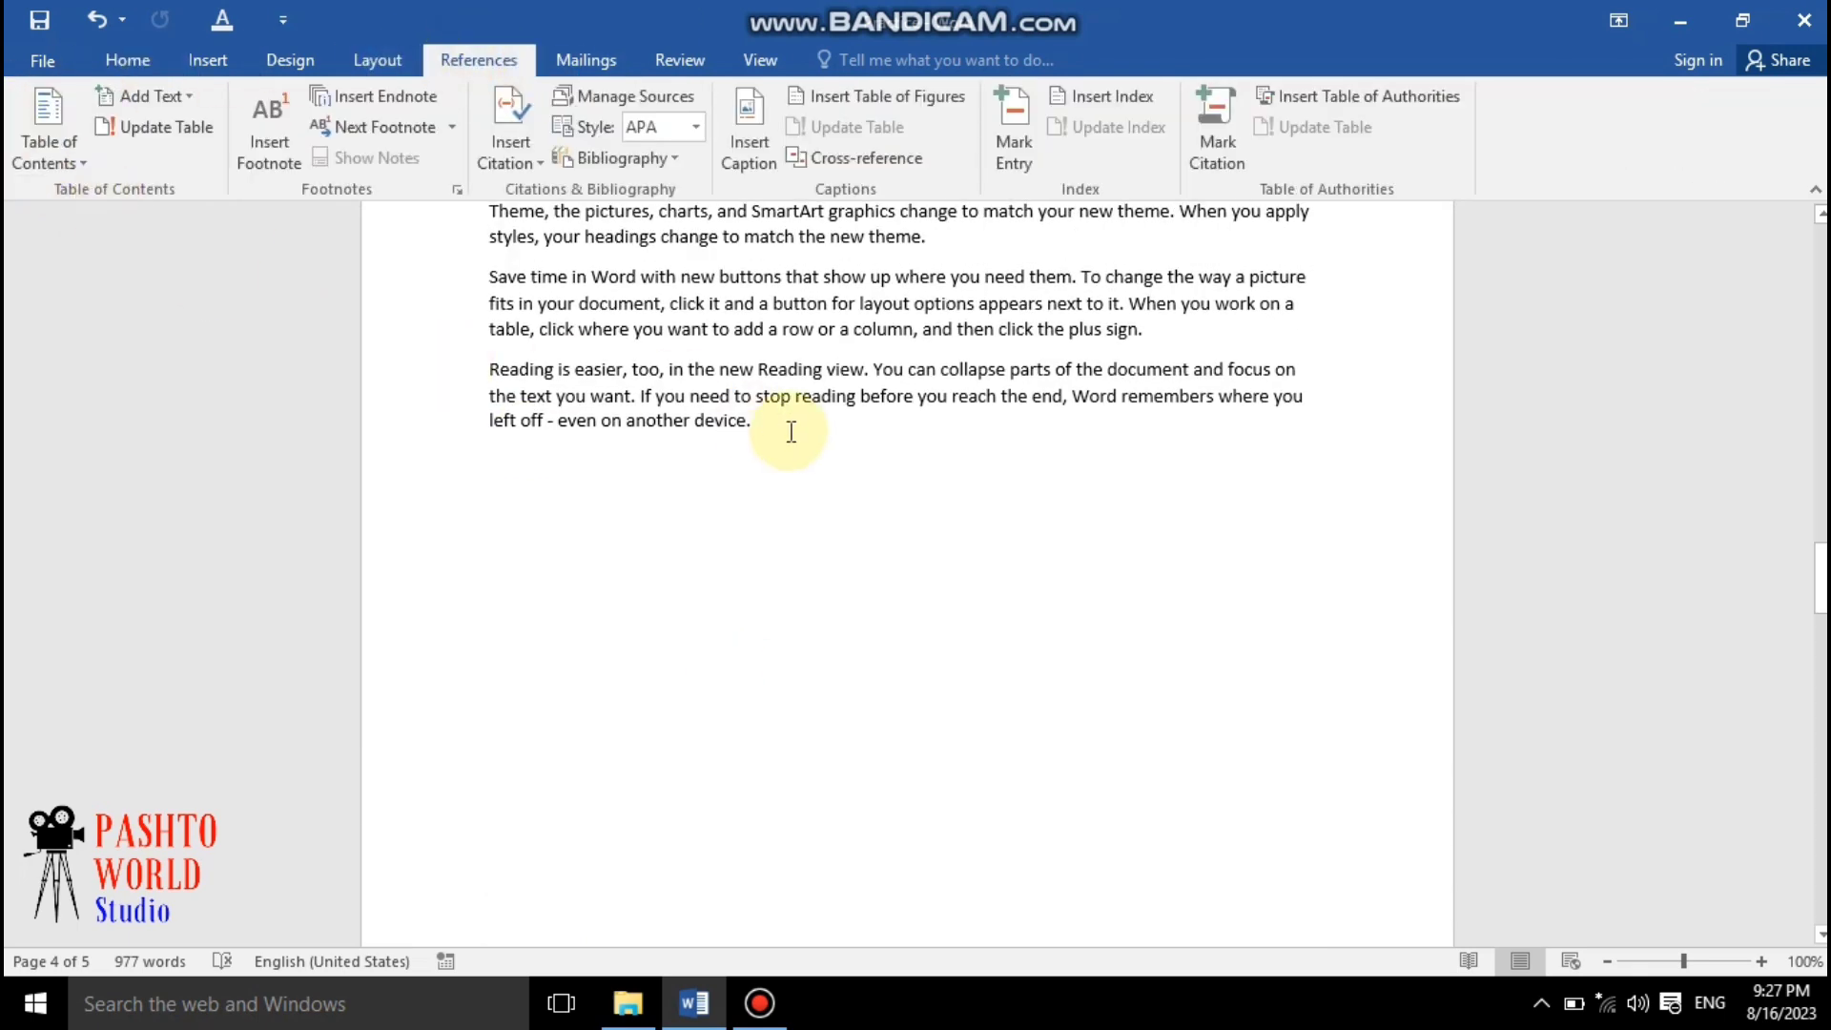
scroll(794, 422, up, 5)
scroll(792, 410, down, 10)
scroll(790, 401, up, 9)
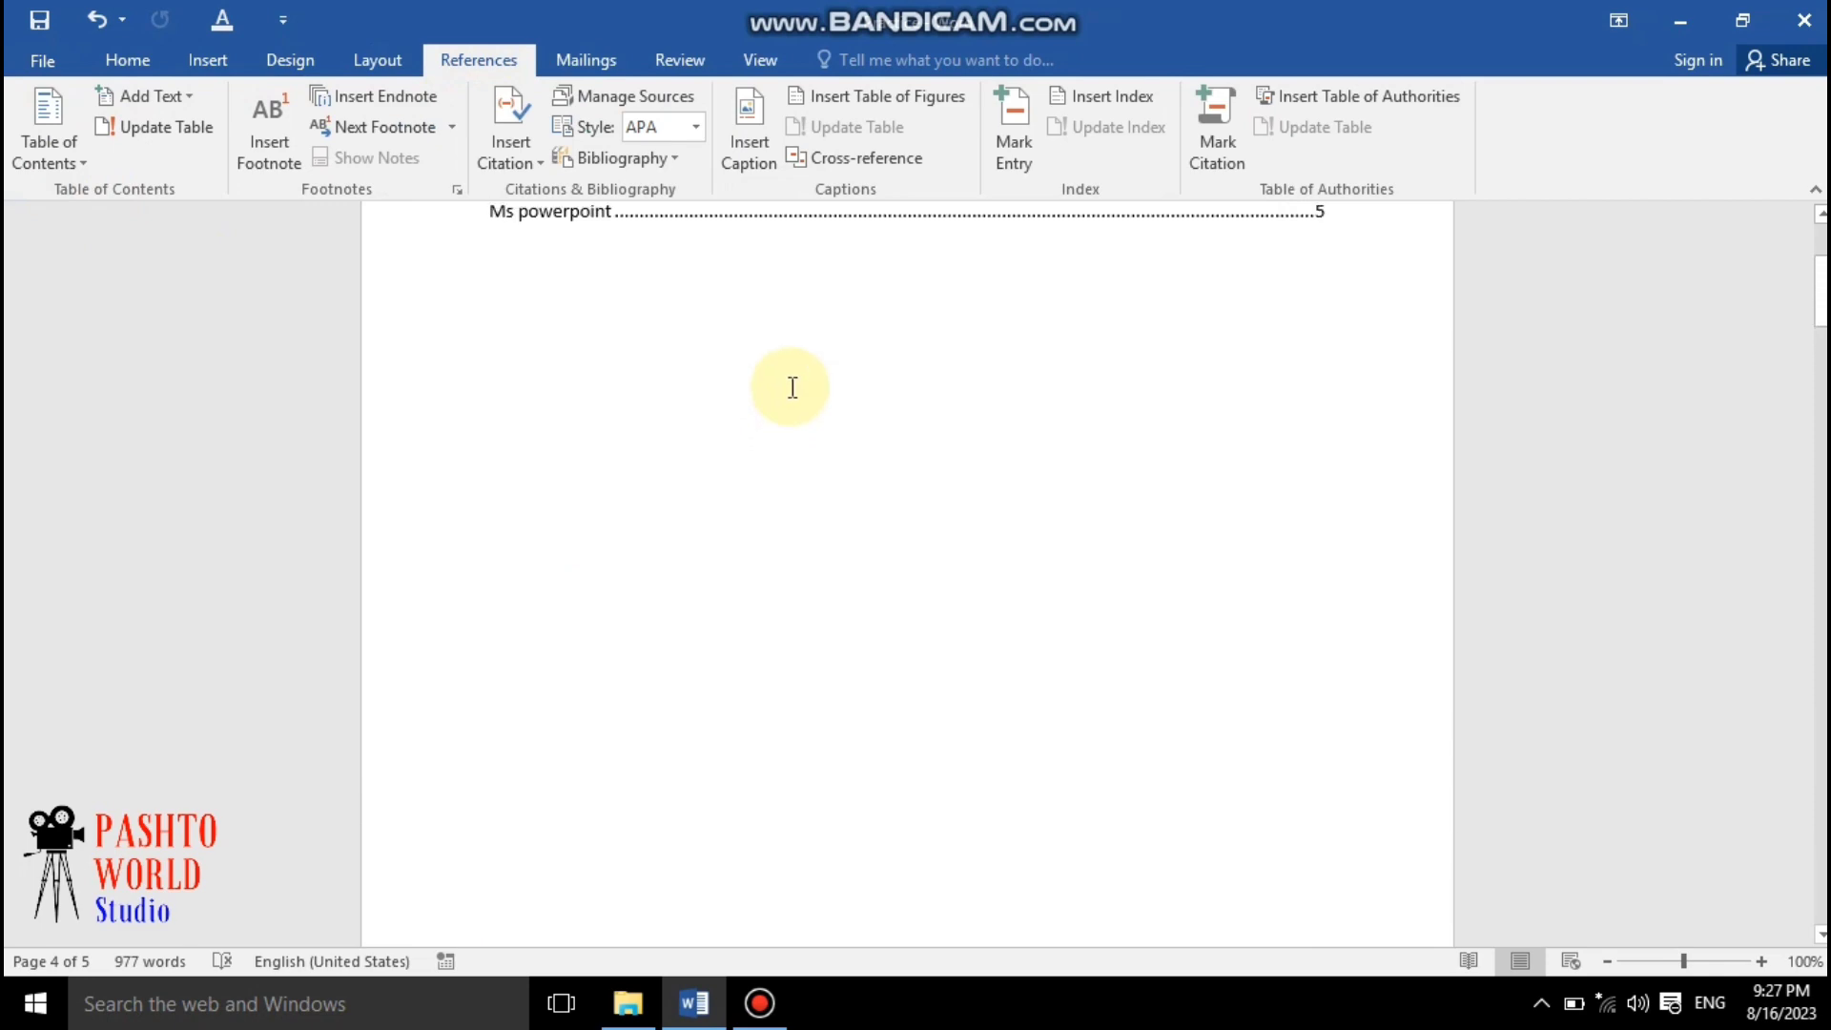
scroll(784, 393, down, 15)
scroll(778, 402, down, 12)
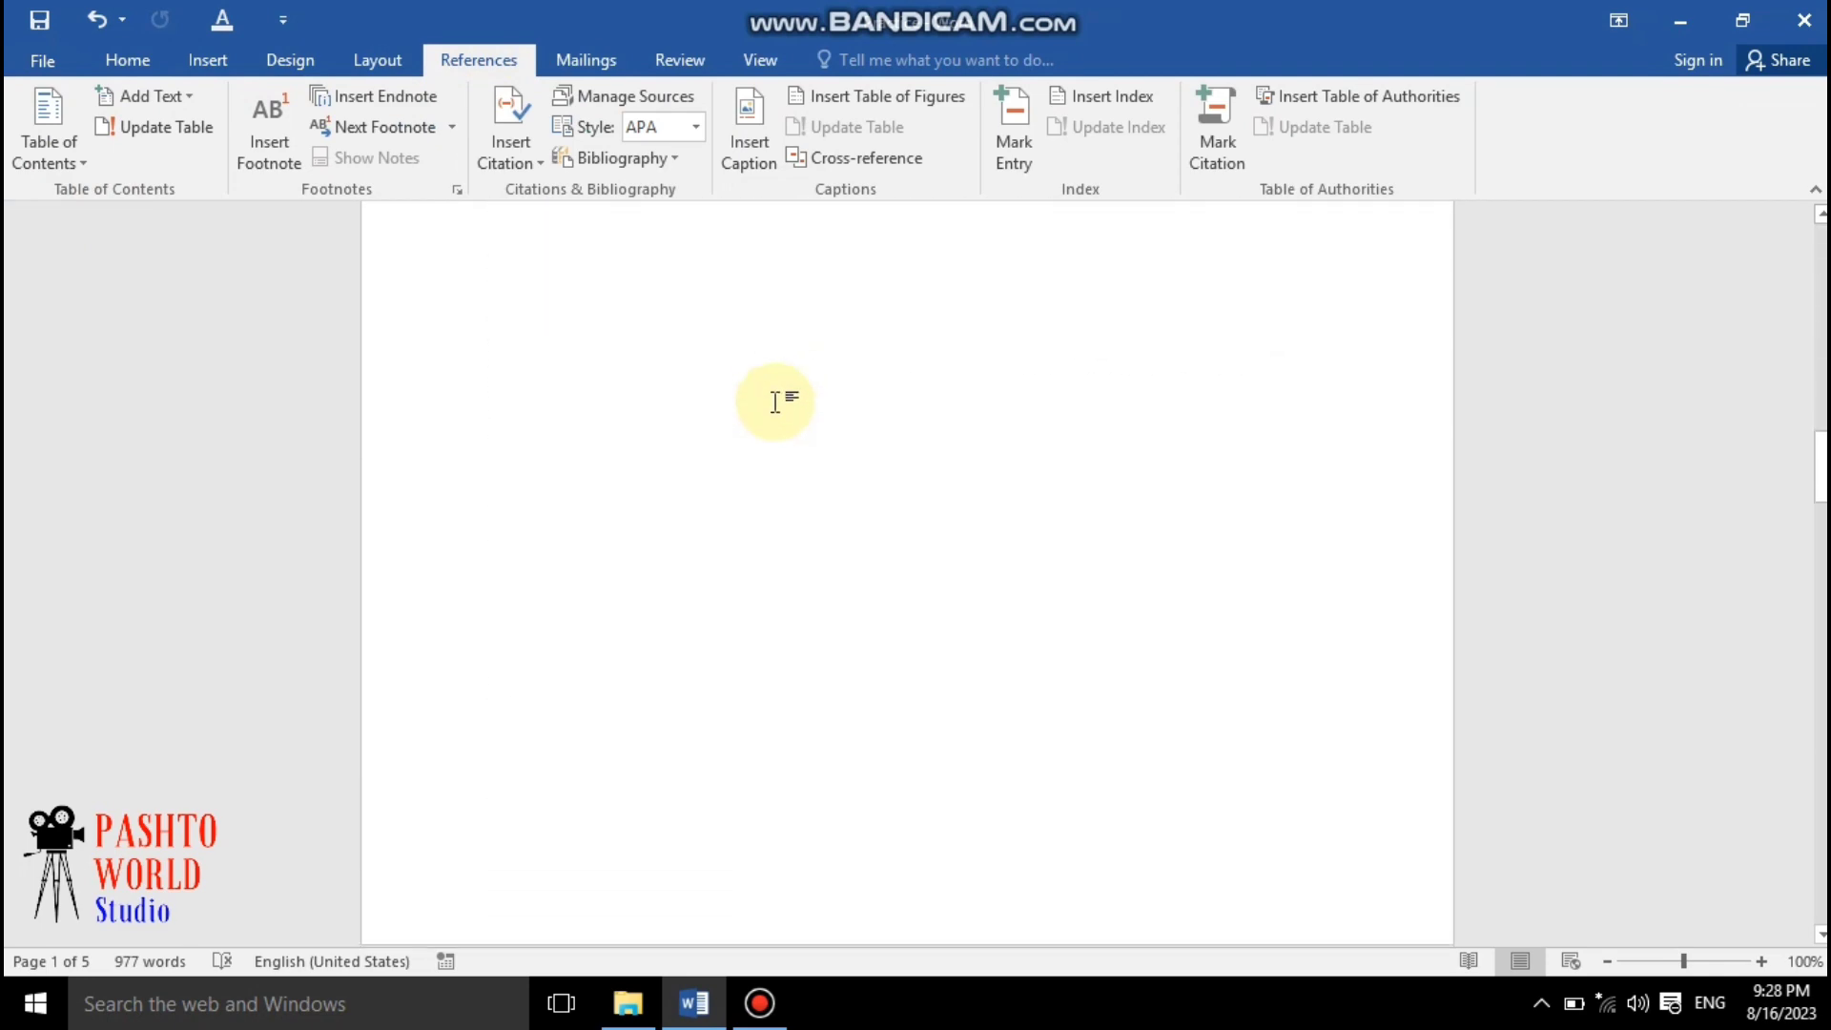
scroll(745, 381, up, 5)
scroll(744, 374, down, 6)
scroll(743, 370, down, 10)
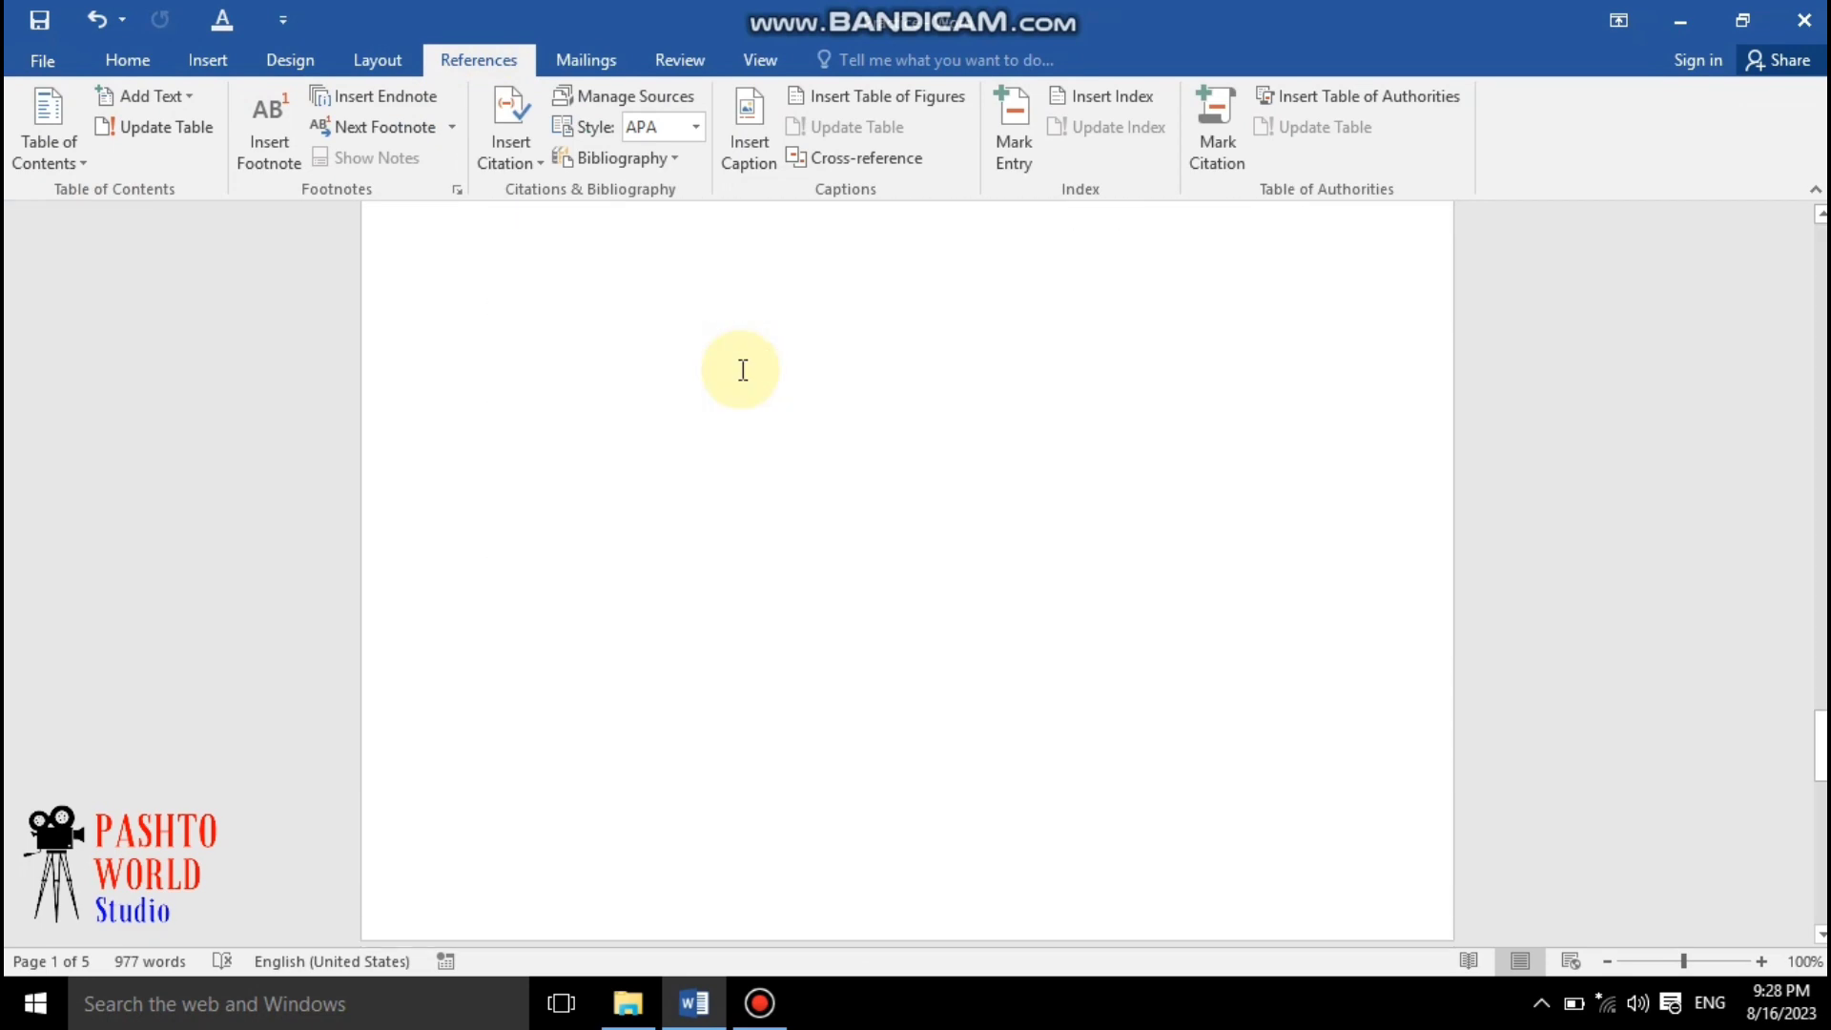
scroll(764, 391, down, 1)
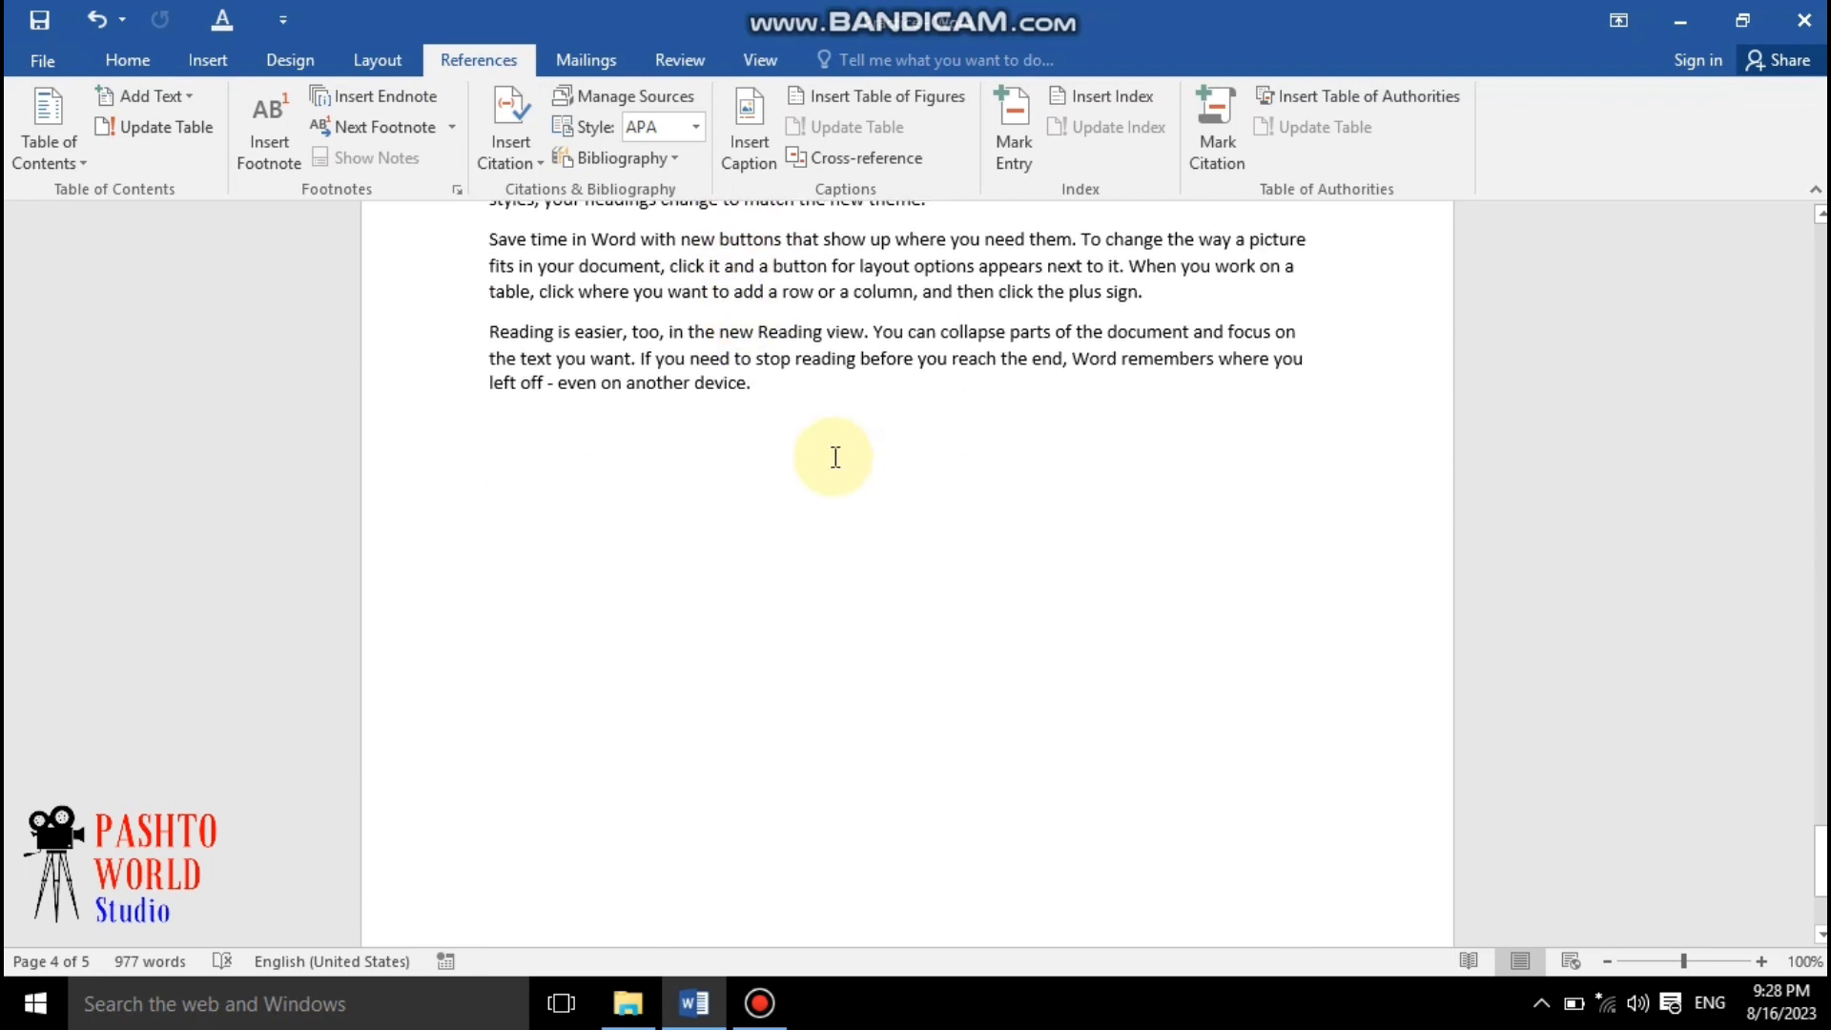
Add a new line after the last paragraph and insert a page break to start a new page
click(822, 423)
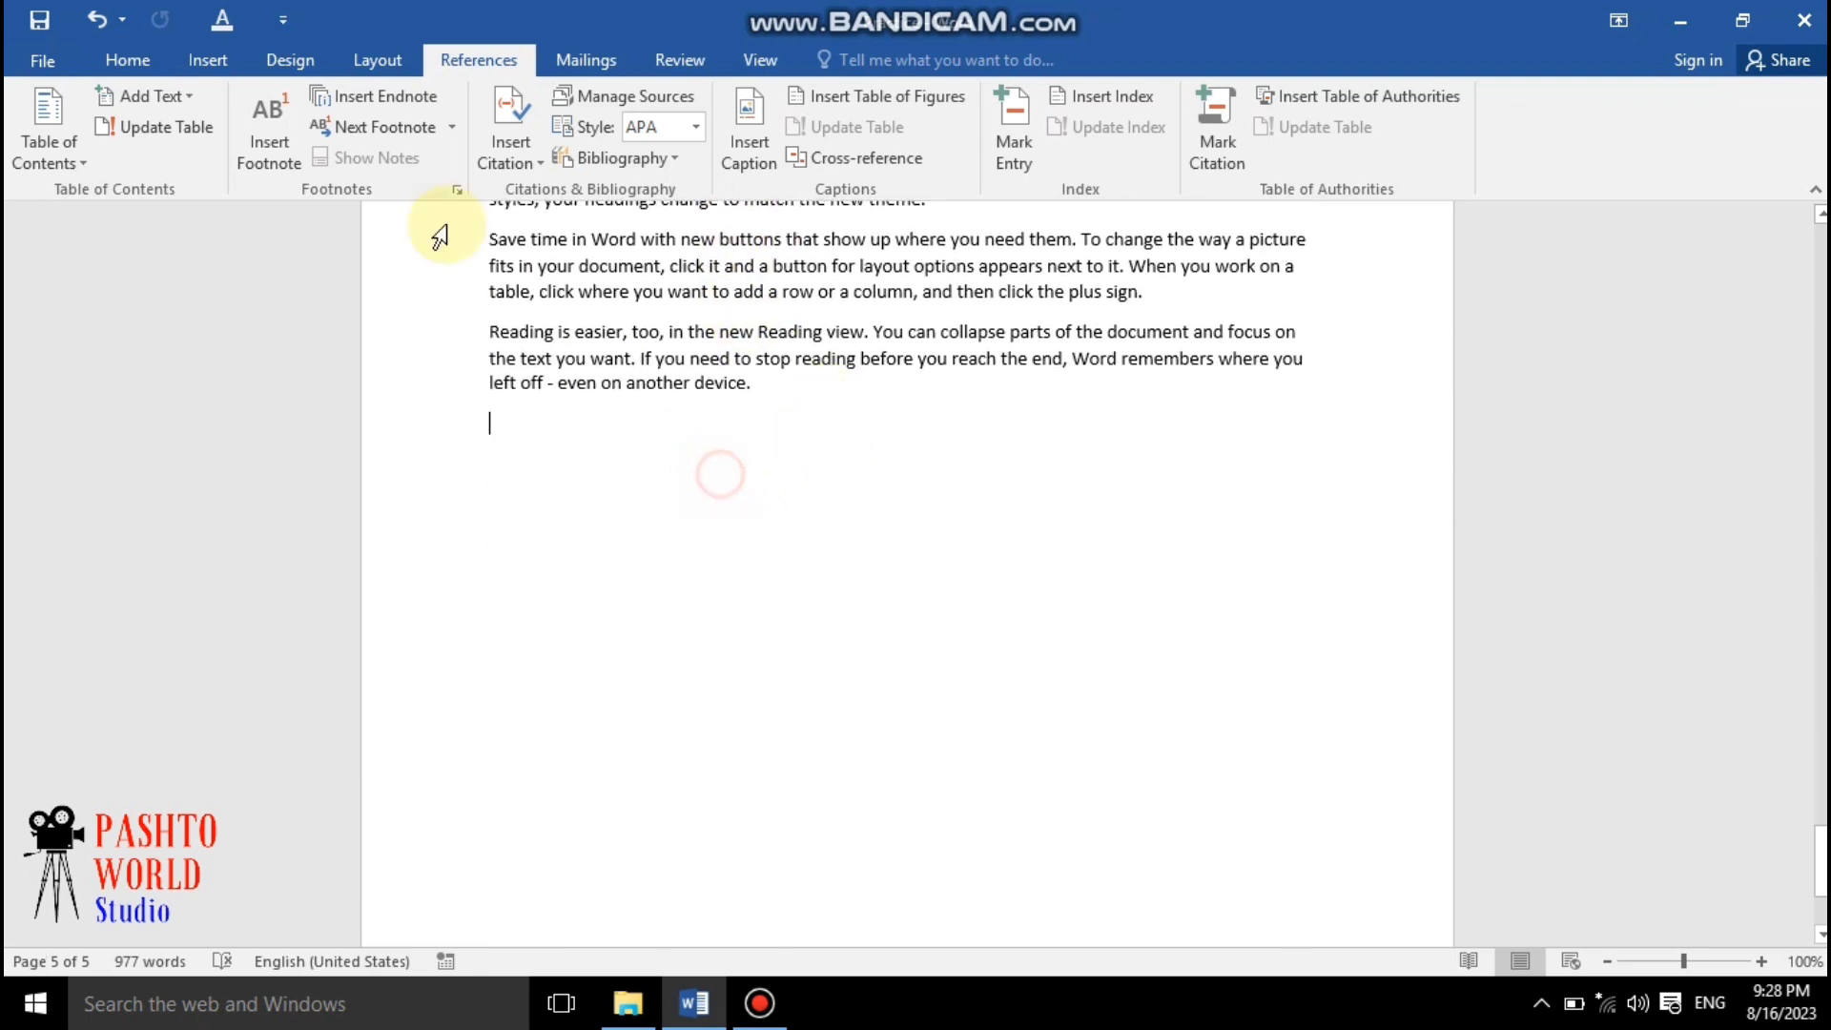
key(Return)
click(207, 59)
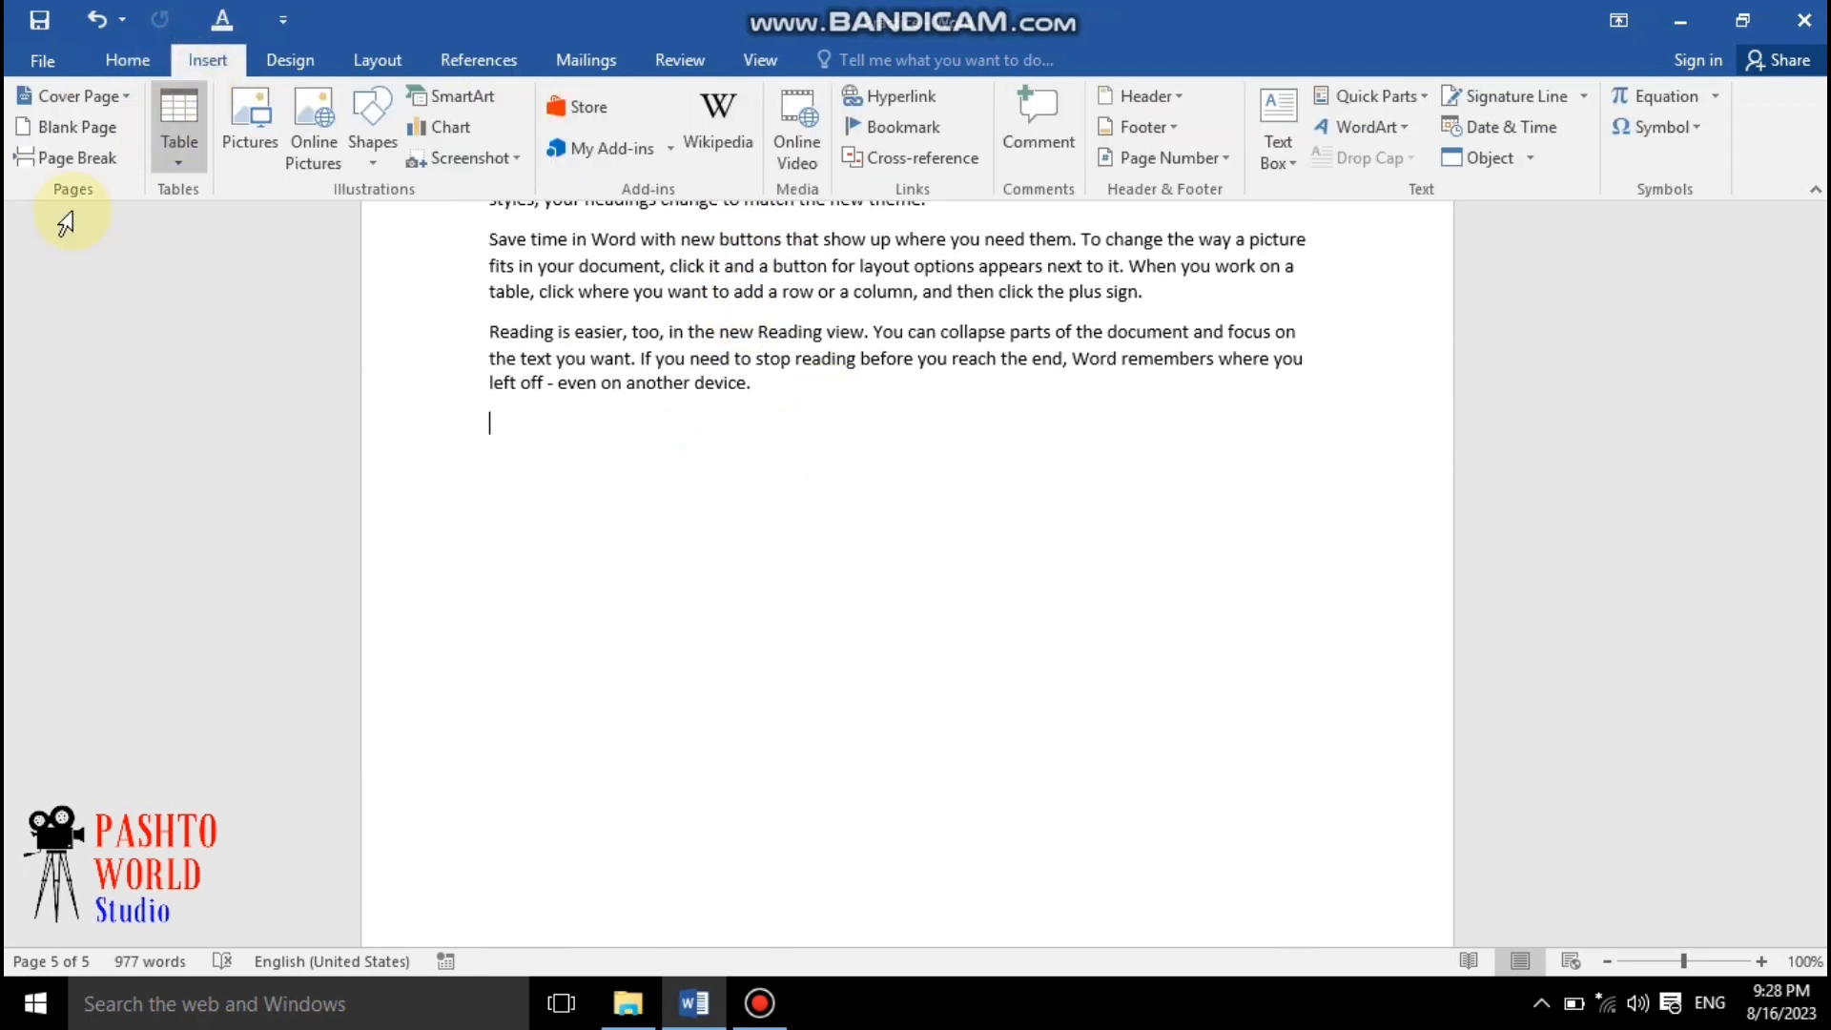
click(65, 157)
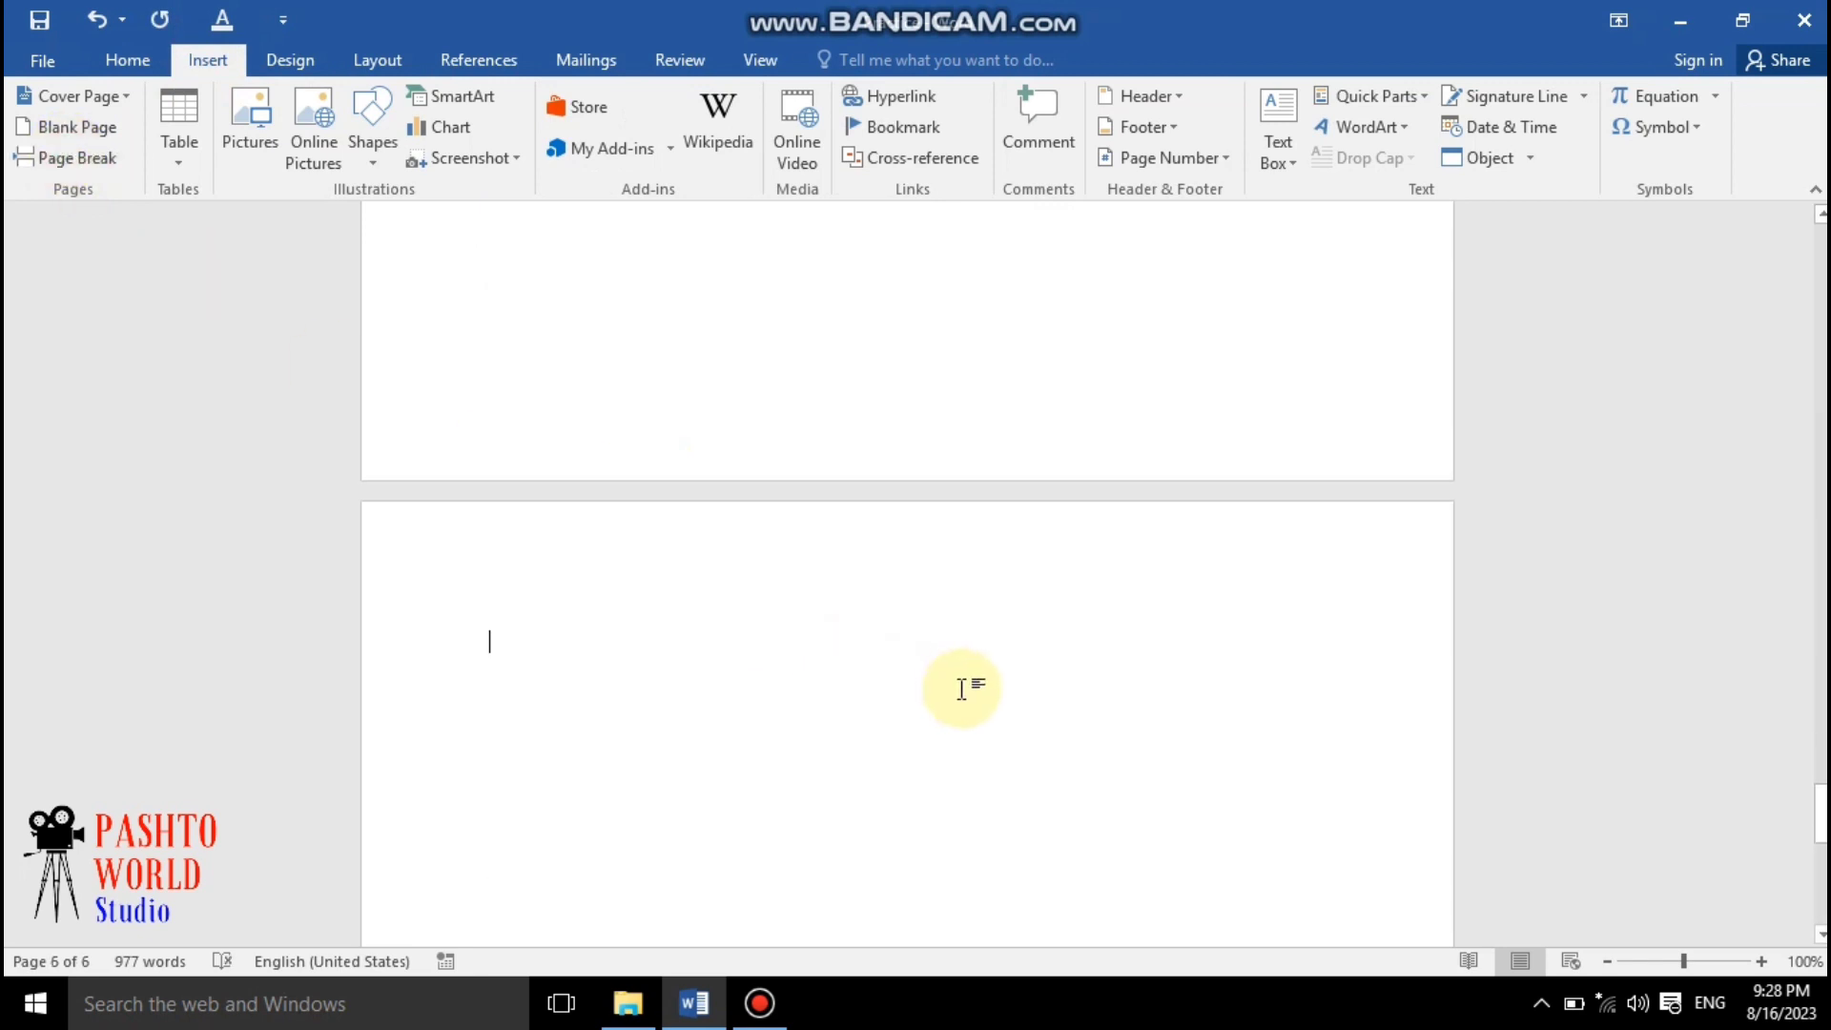
Type the heading "Ms access" on the new page and generate sample paragraphs below it with =rand()
text(m)
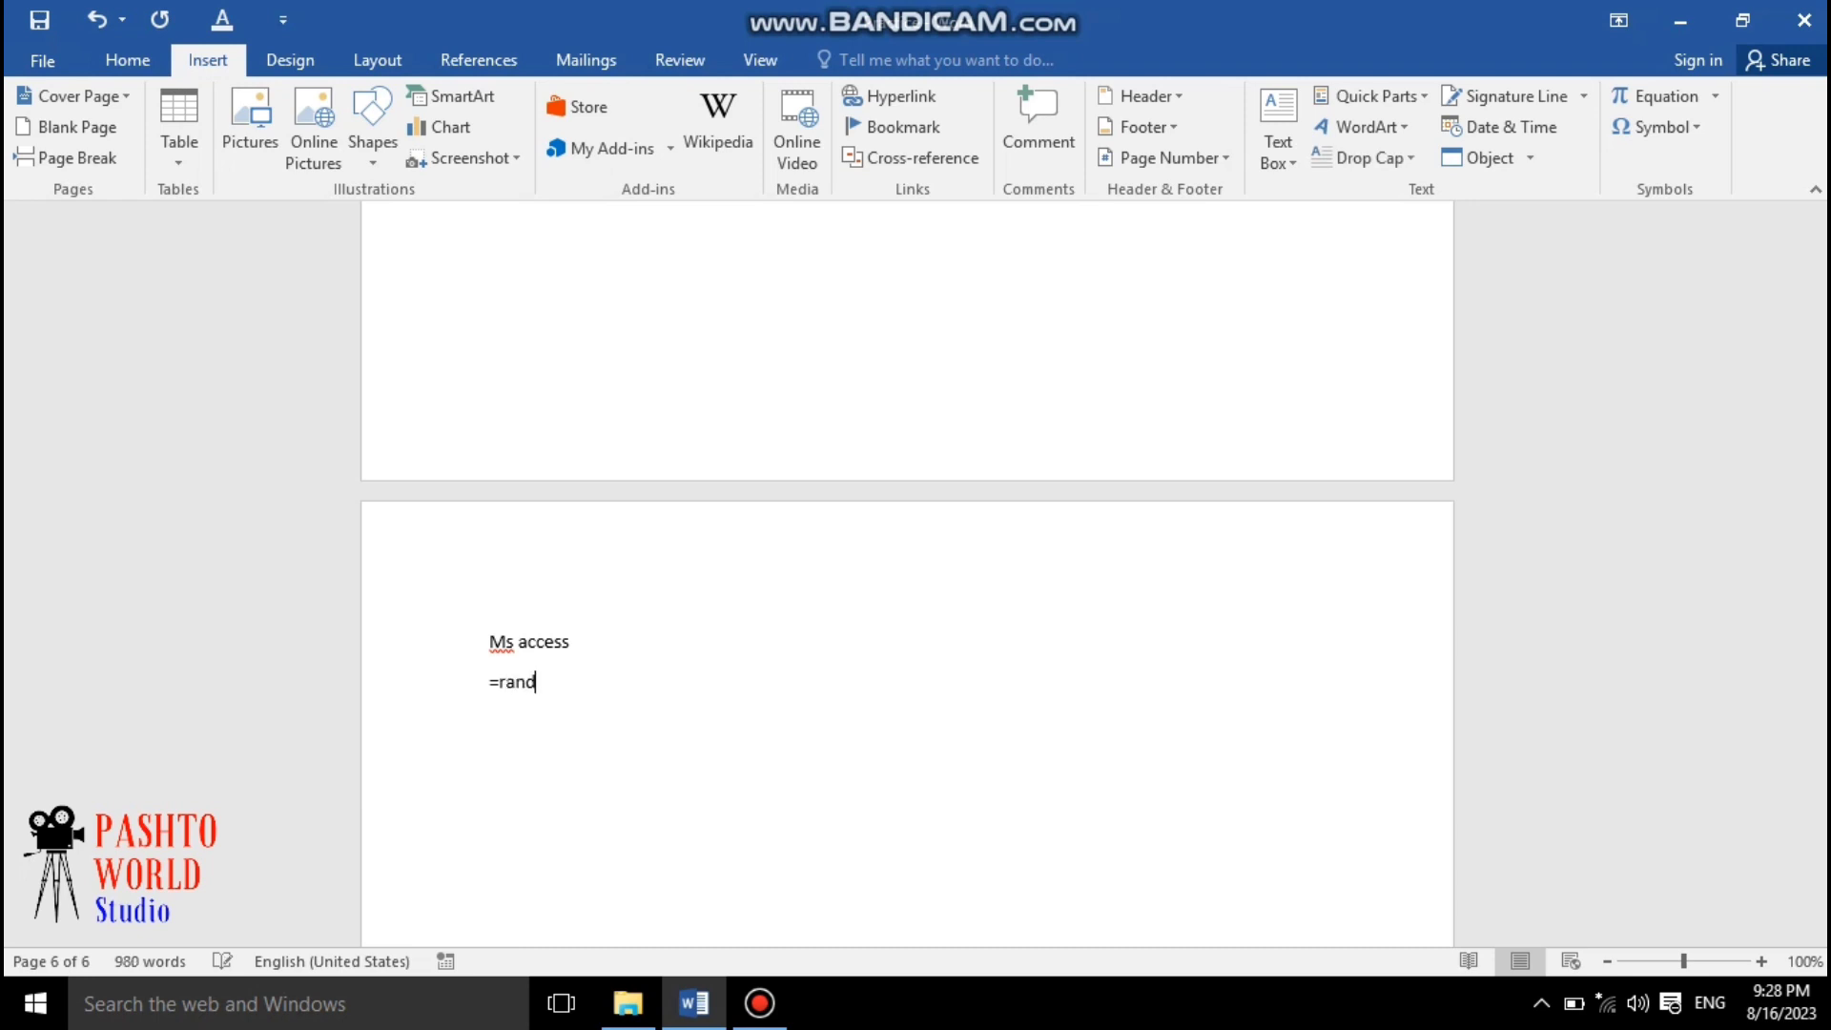
text(())
key(Return)
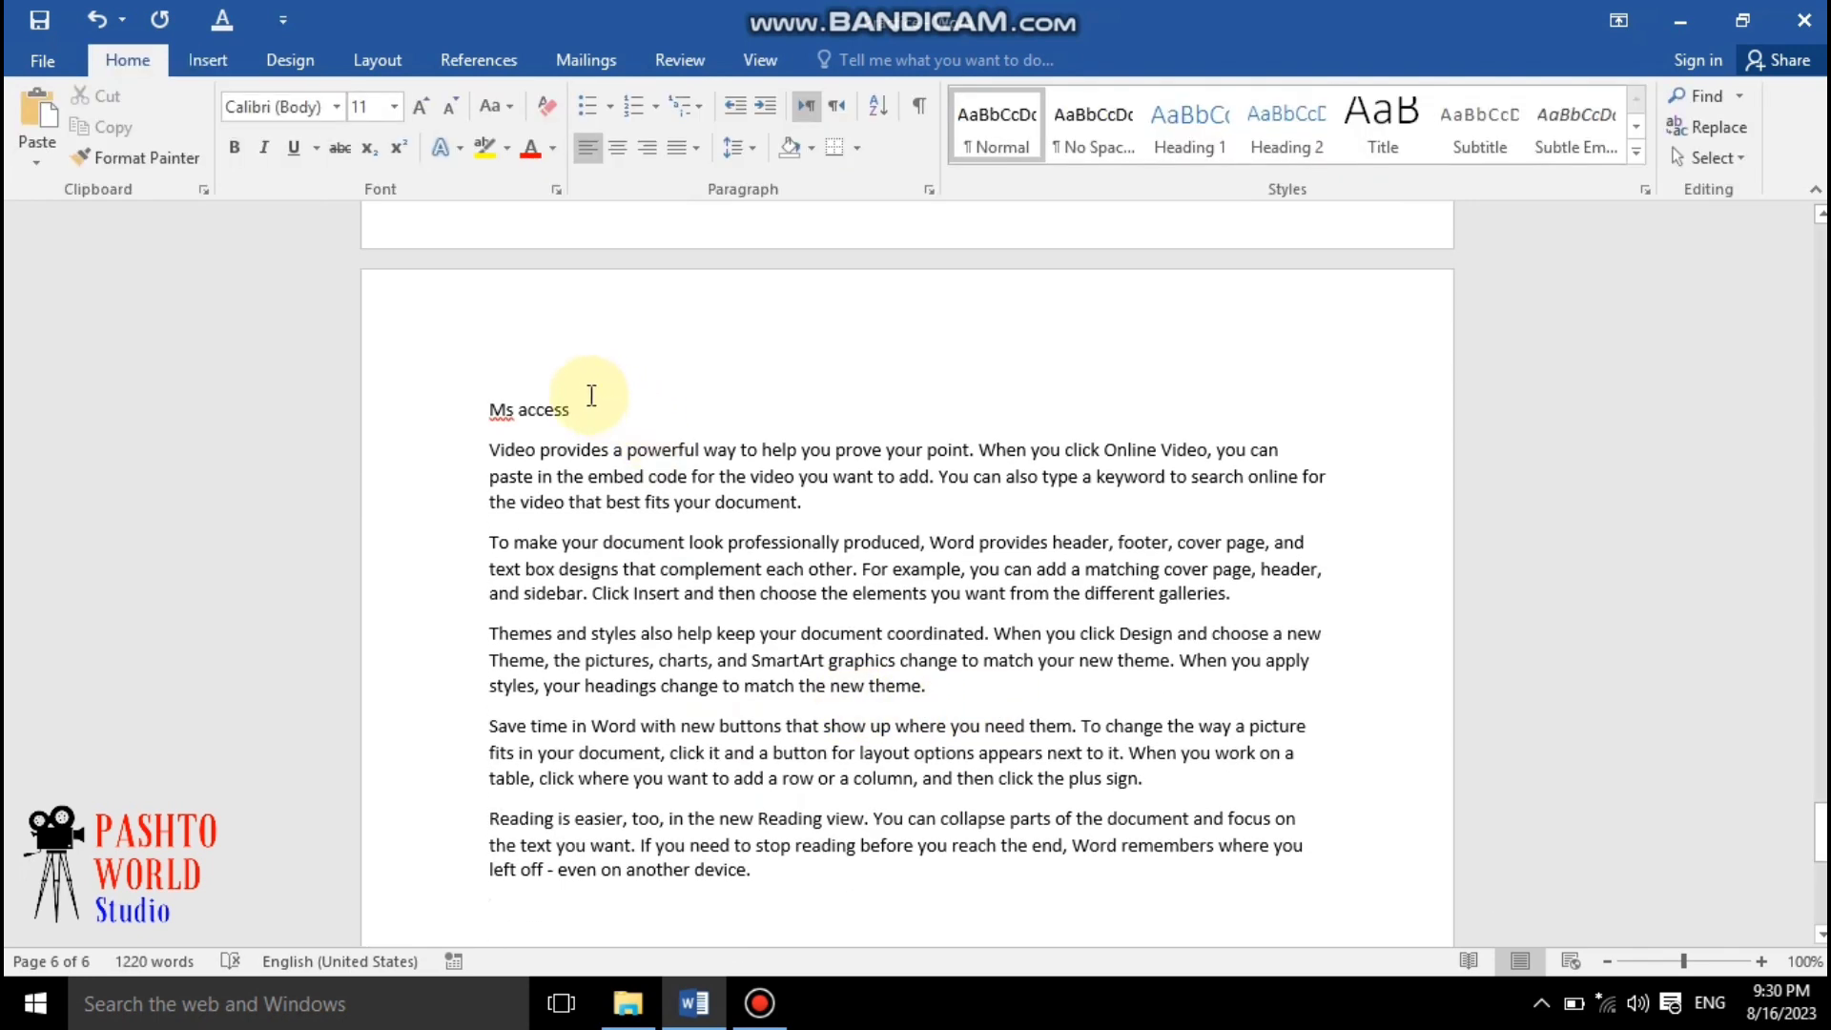
Apply the Heading 1 style to the "Ms access" heading
drag(588, 402, 458, 401)
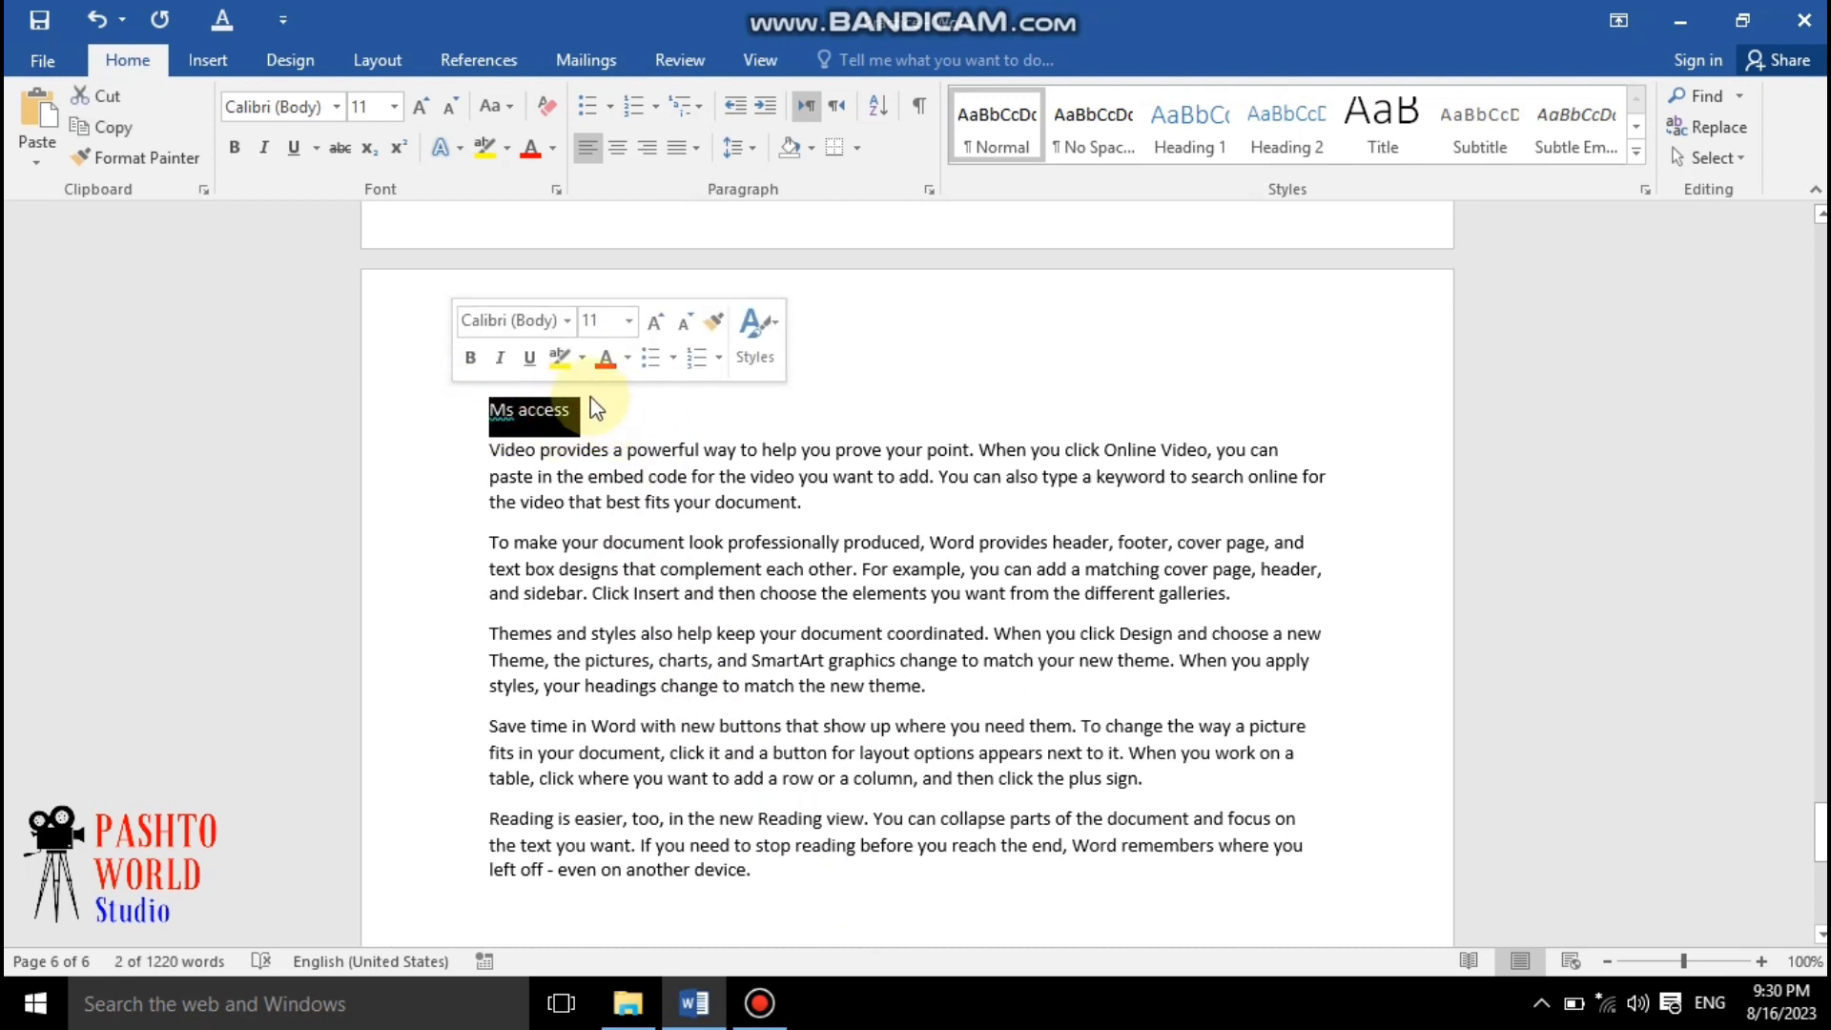
click(1164, 123)
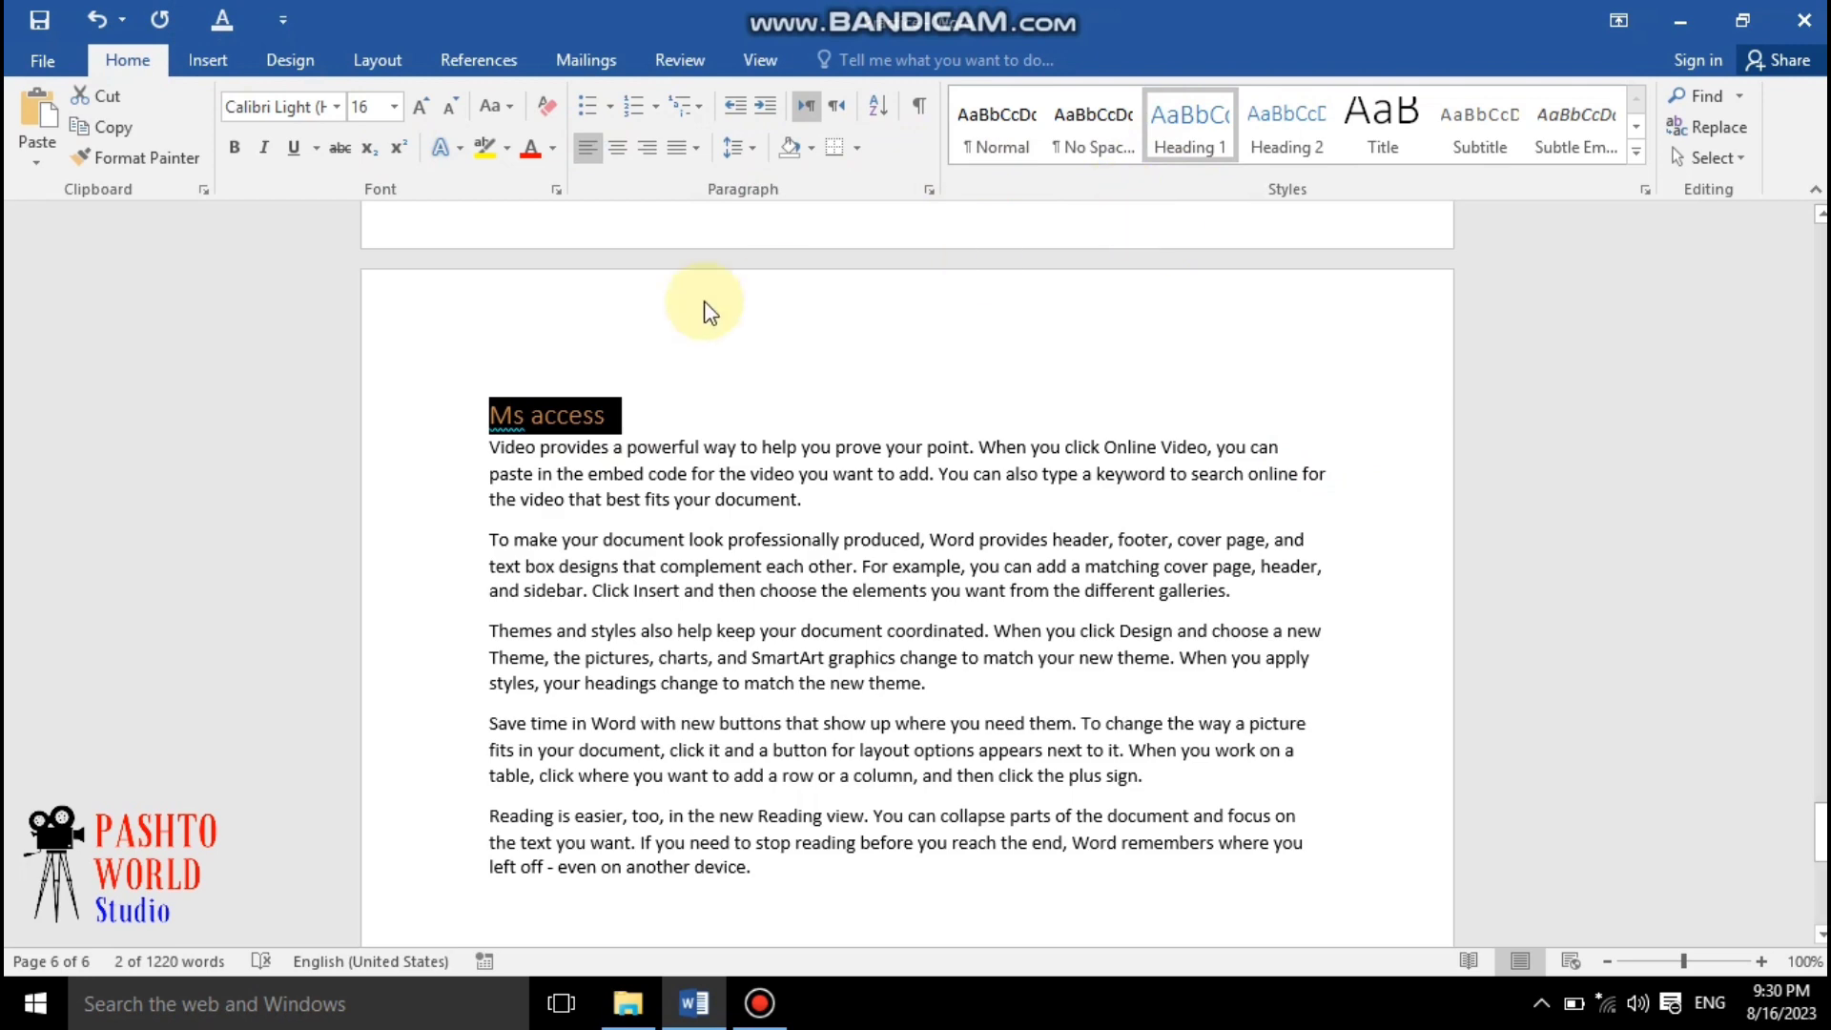
click(758, 382)
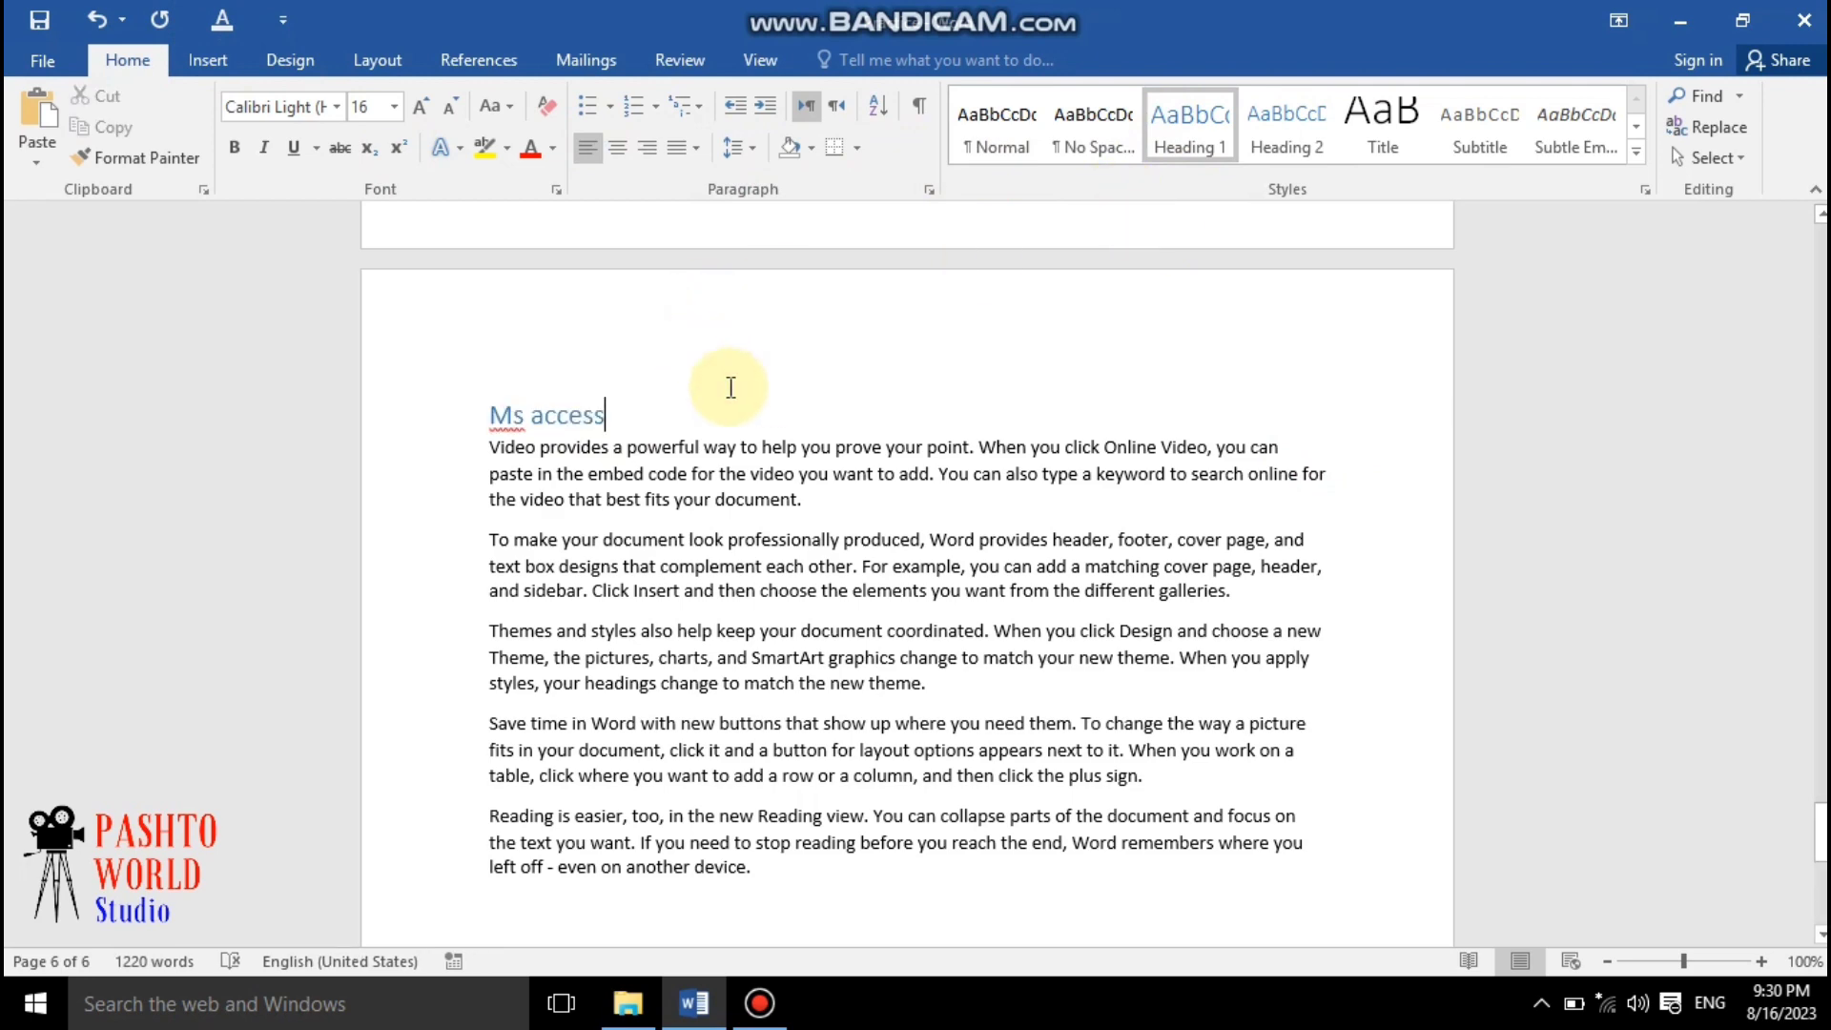
Update the entire table of contents on the first page
click(477, 62)
scroll(1186, 462, up, 8)
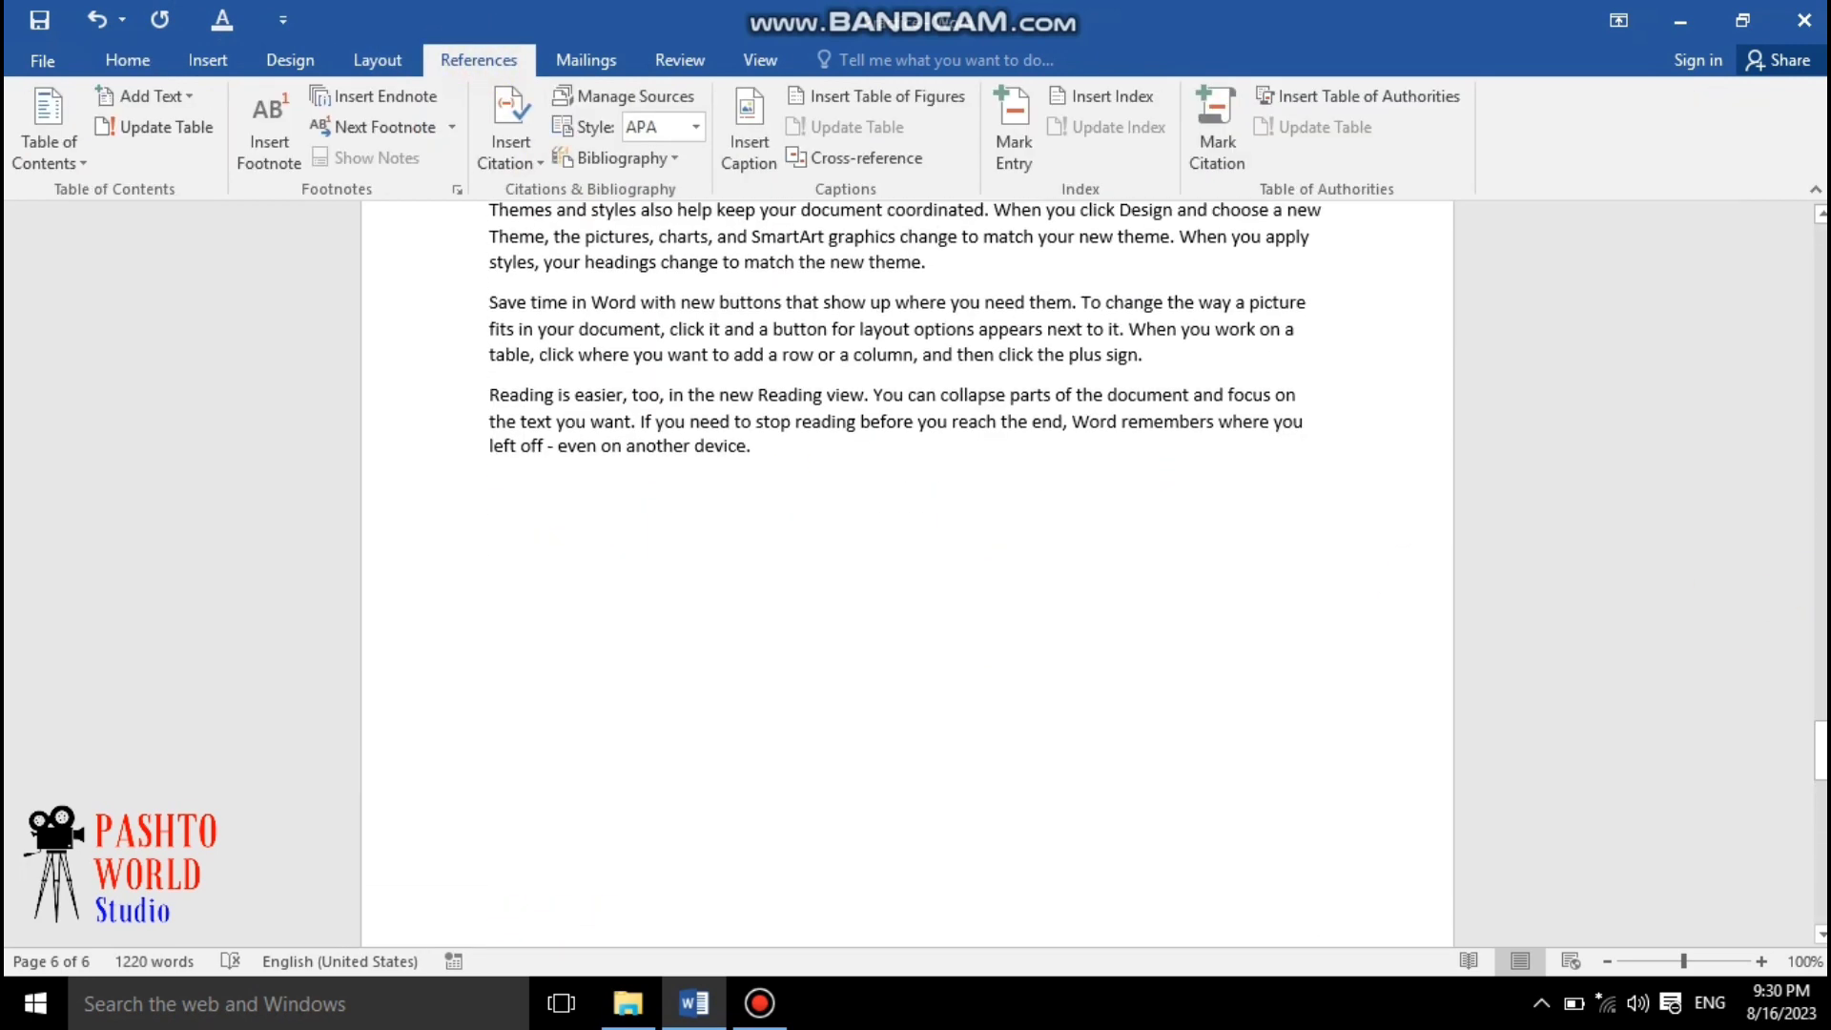
scroll(1183, 477, up, 15)
drag(1821, 648, 1821, 244)
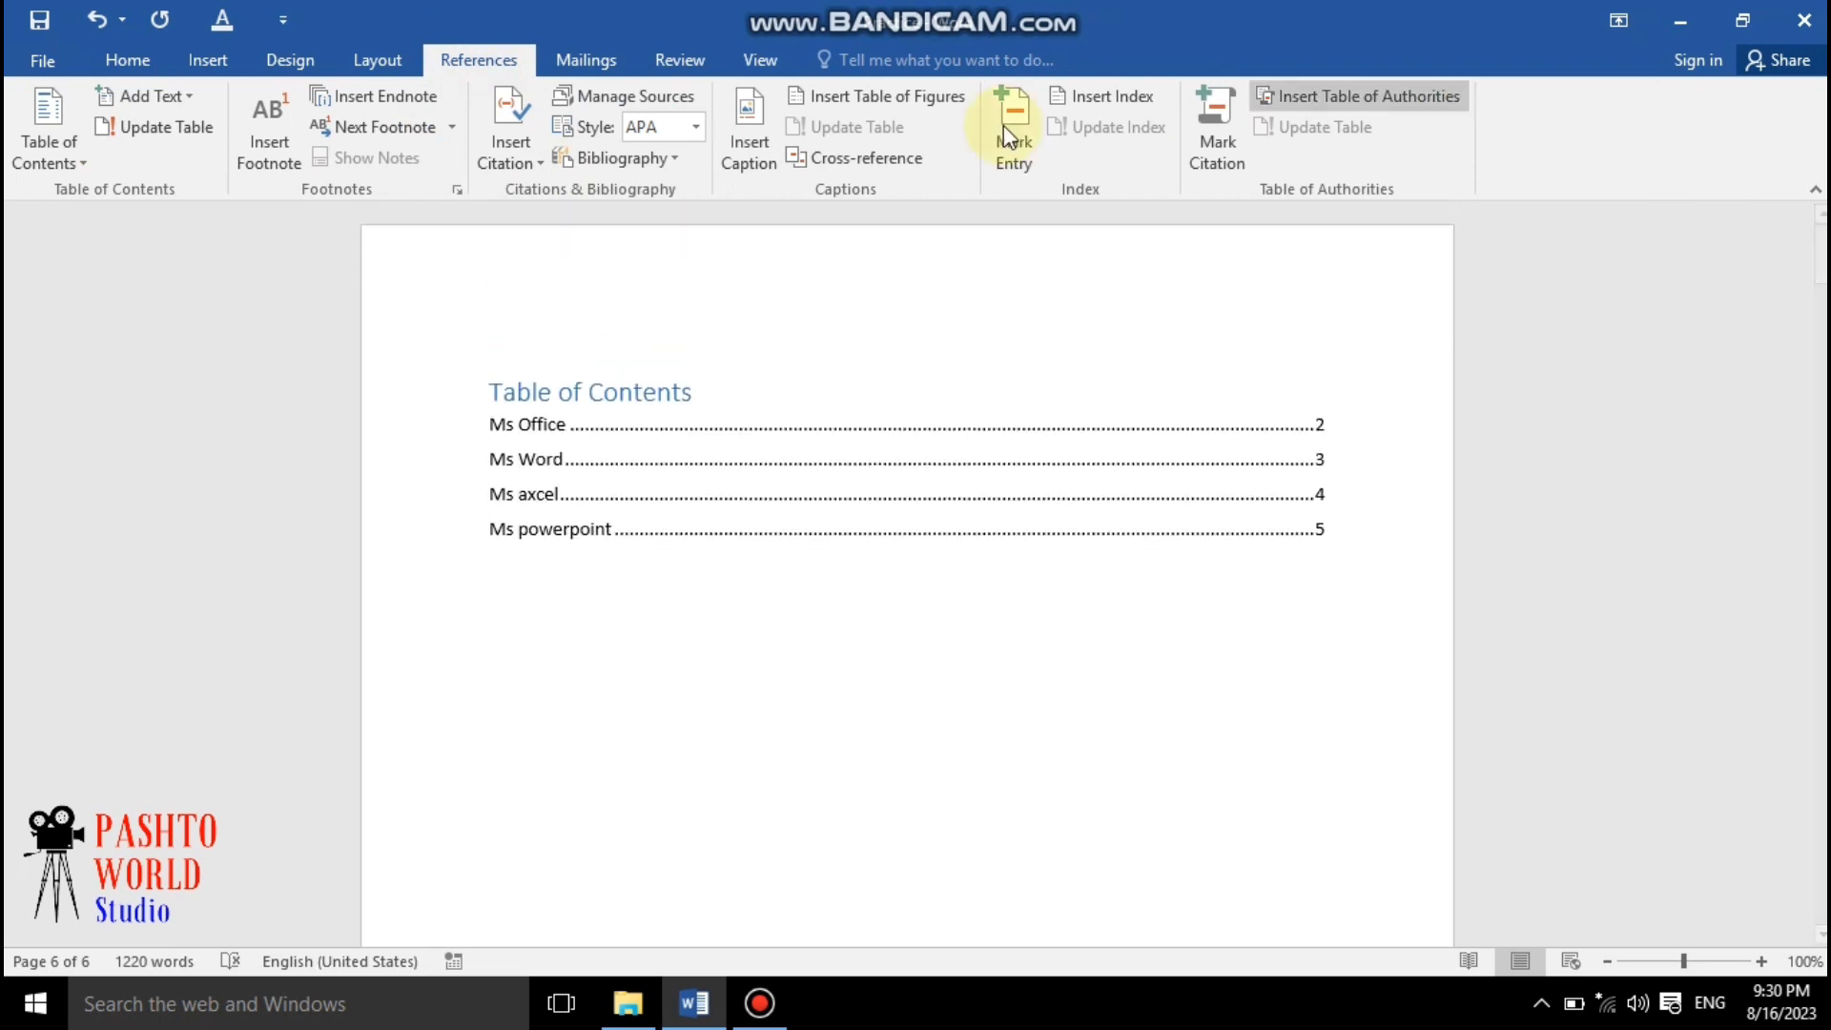
click(630, 683)
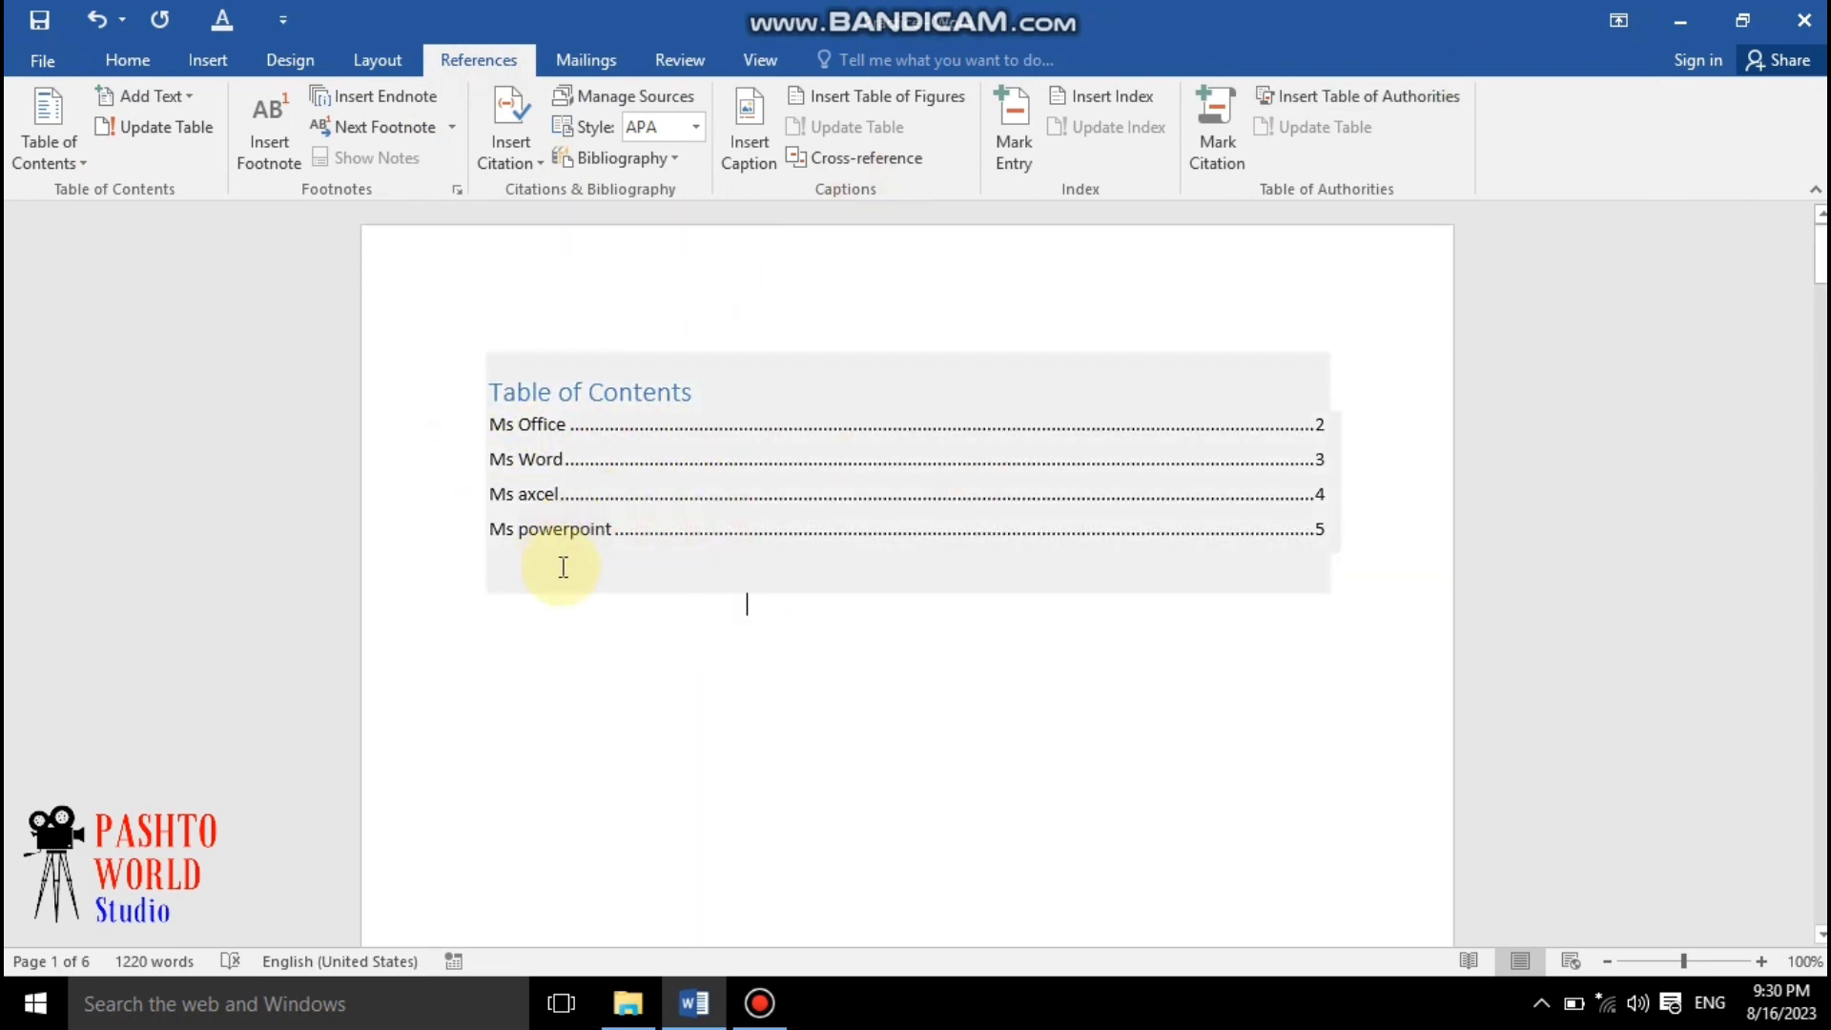
click(180, 129)
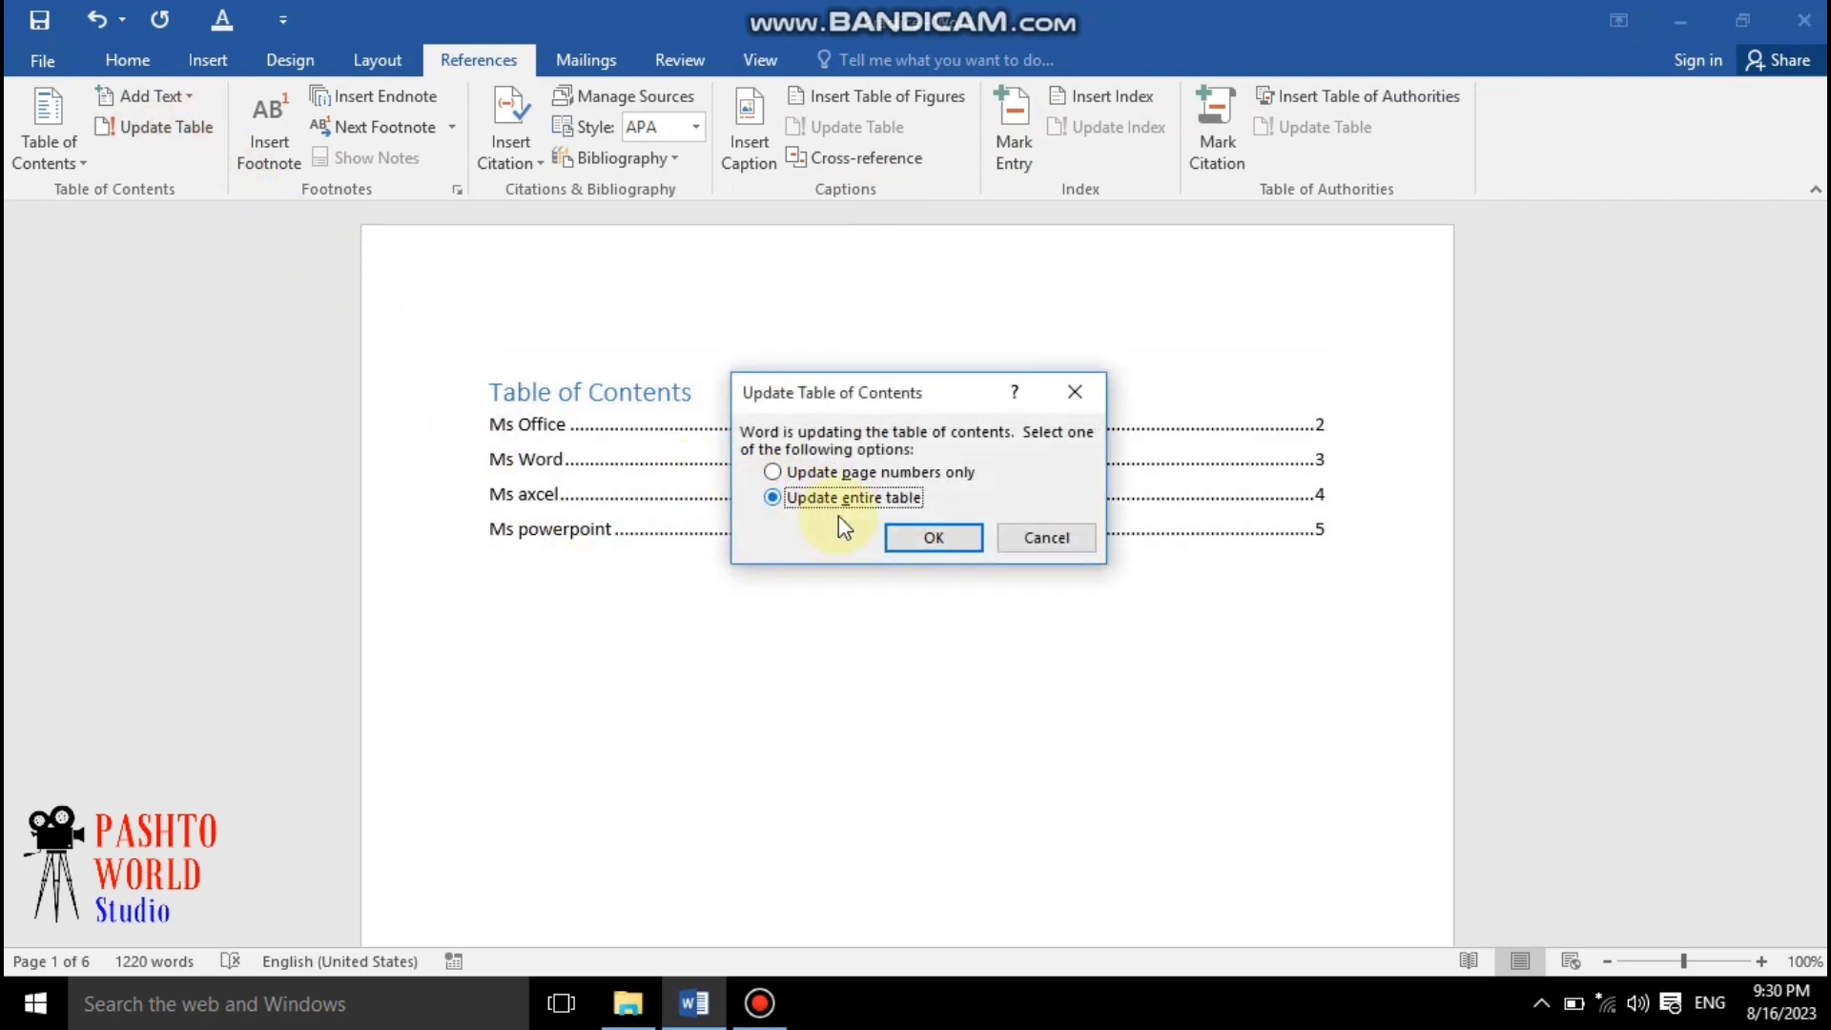
click(933, 538)
click(587, 727)
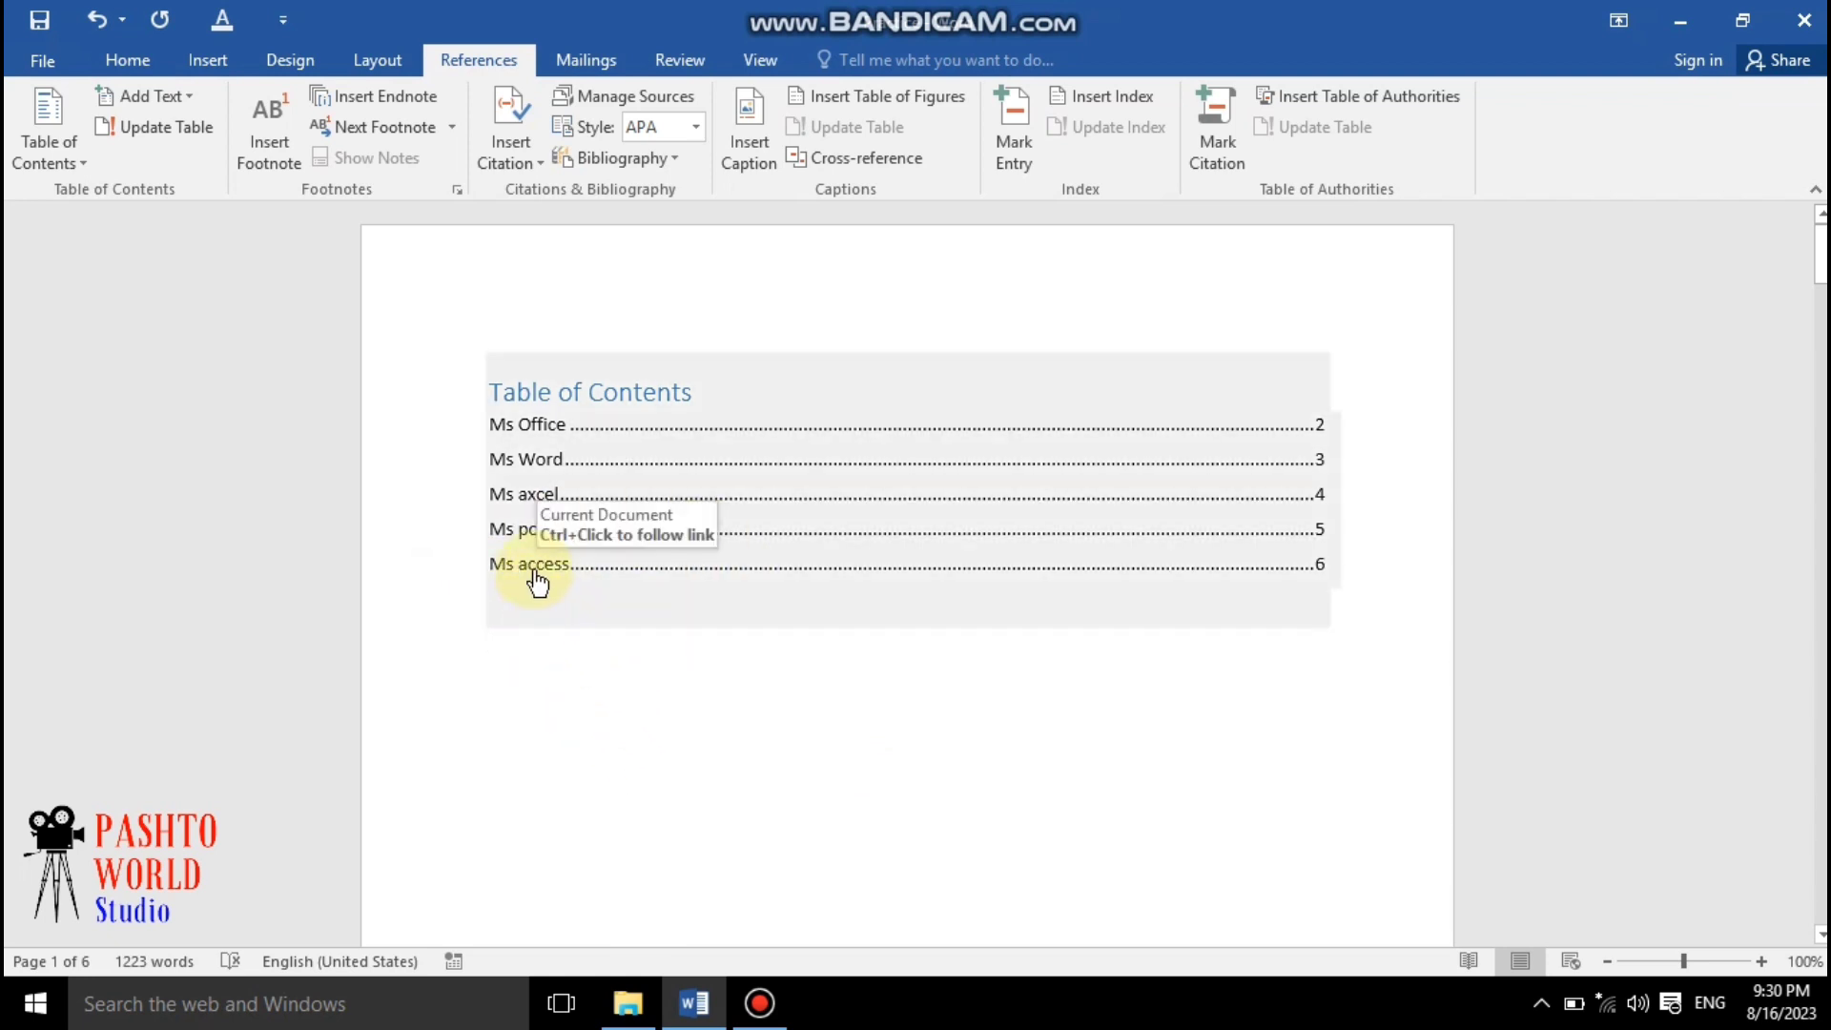
Follow the "Ms access" entry in the table of contents to jump to its heading
ctrl+click(538, 571)
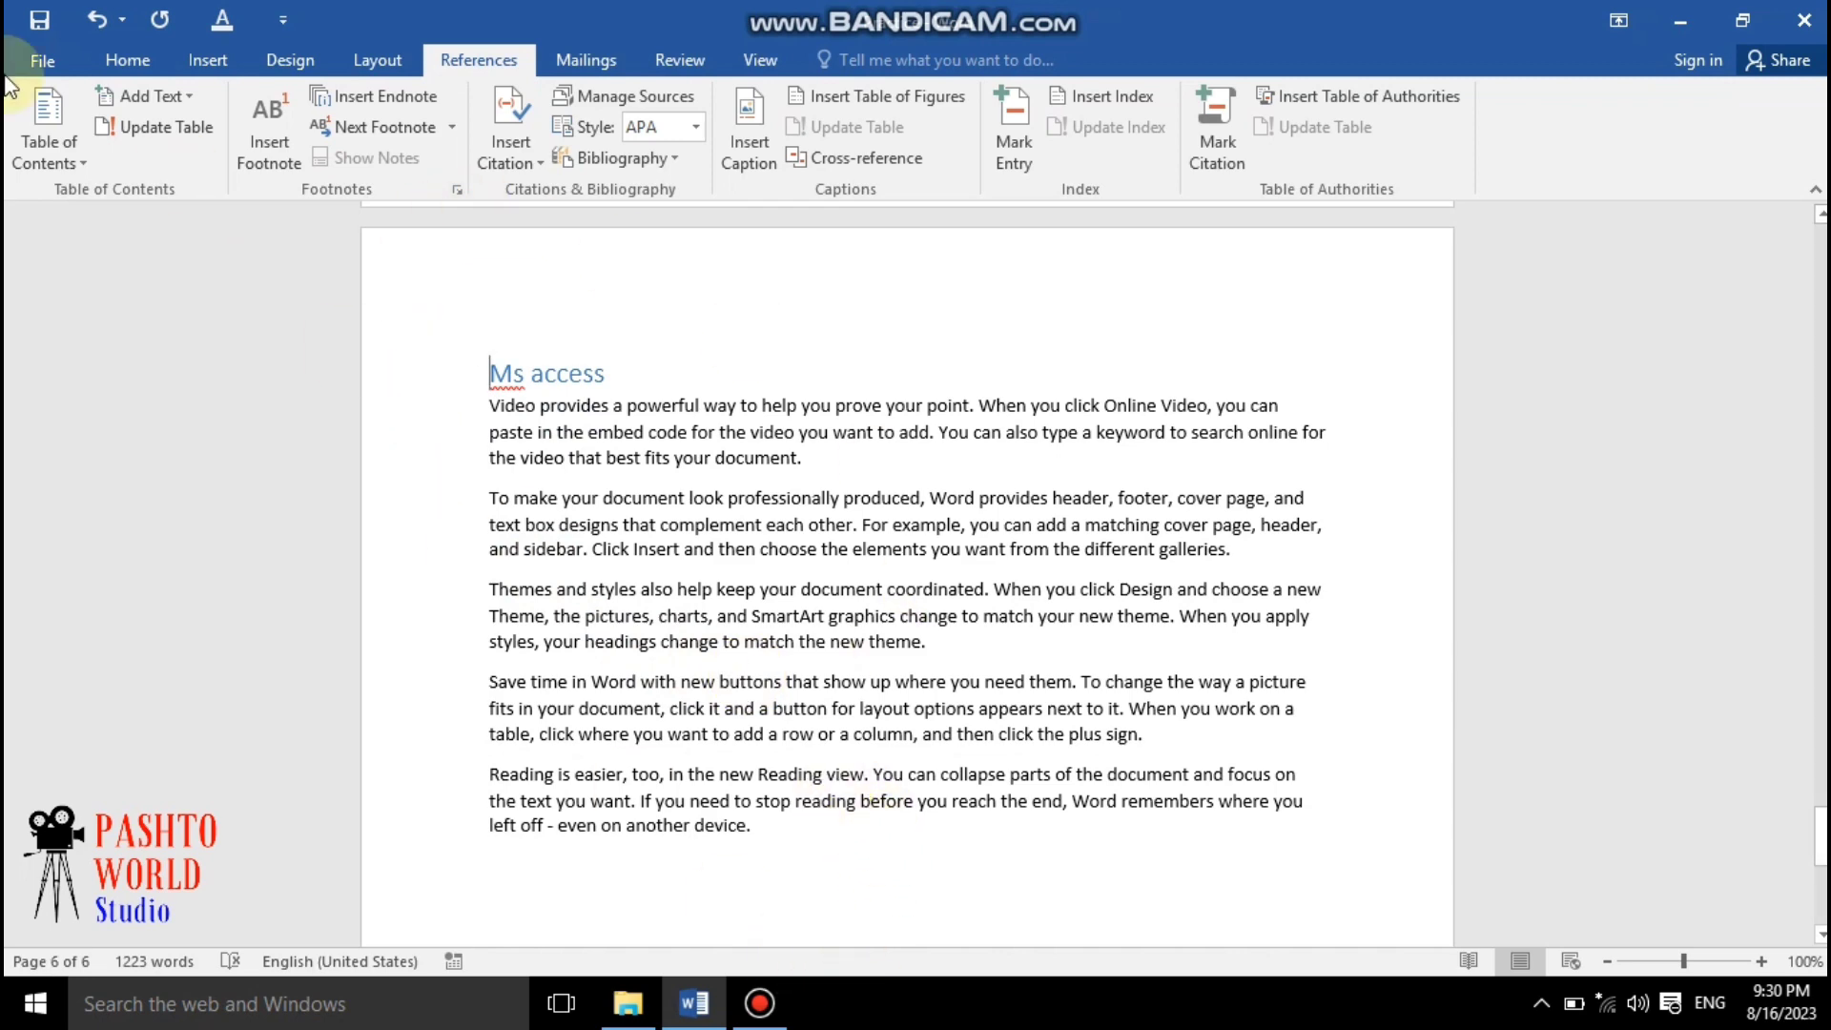
scroll(809, 507, up, 5)
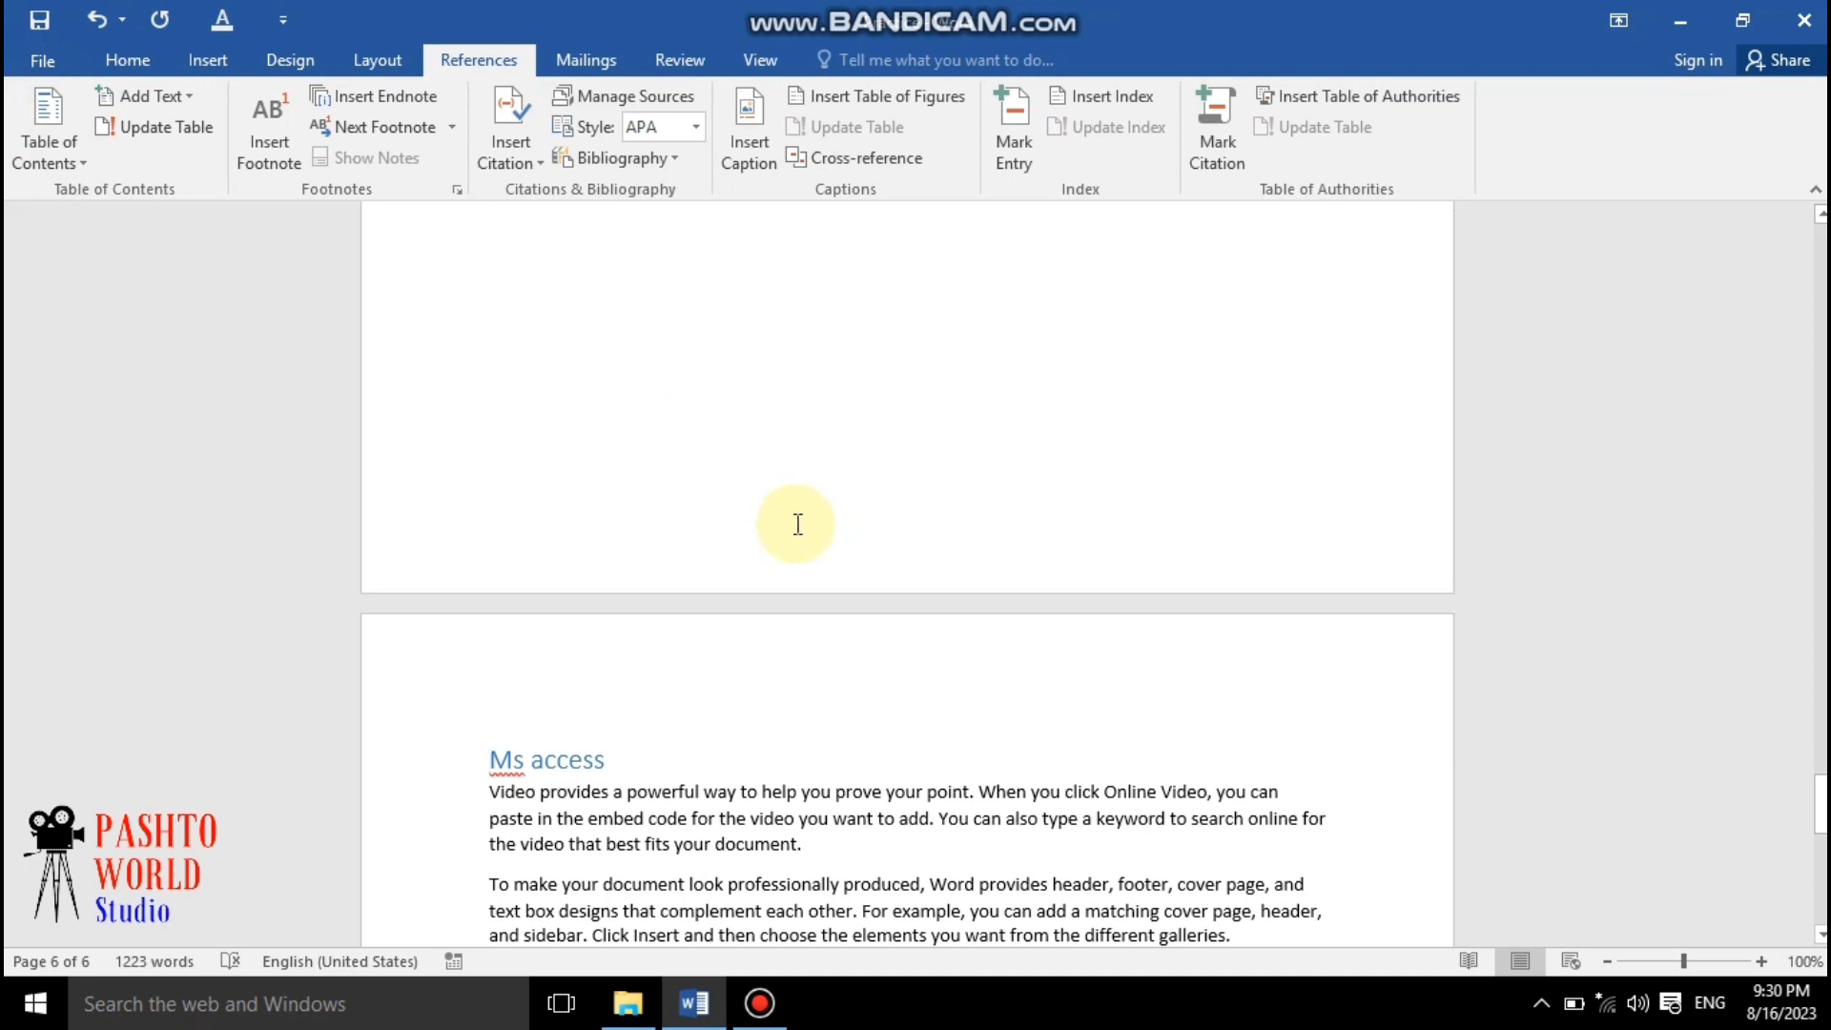
scroll(764, 560, up, 1)
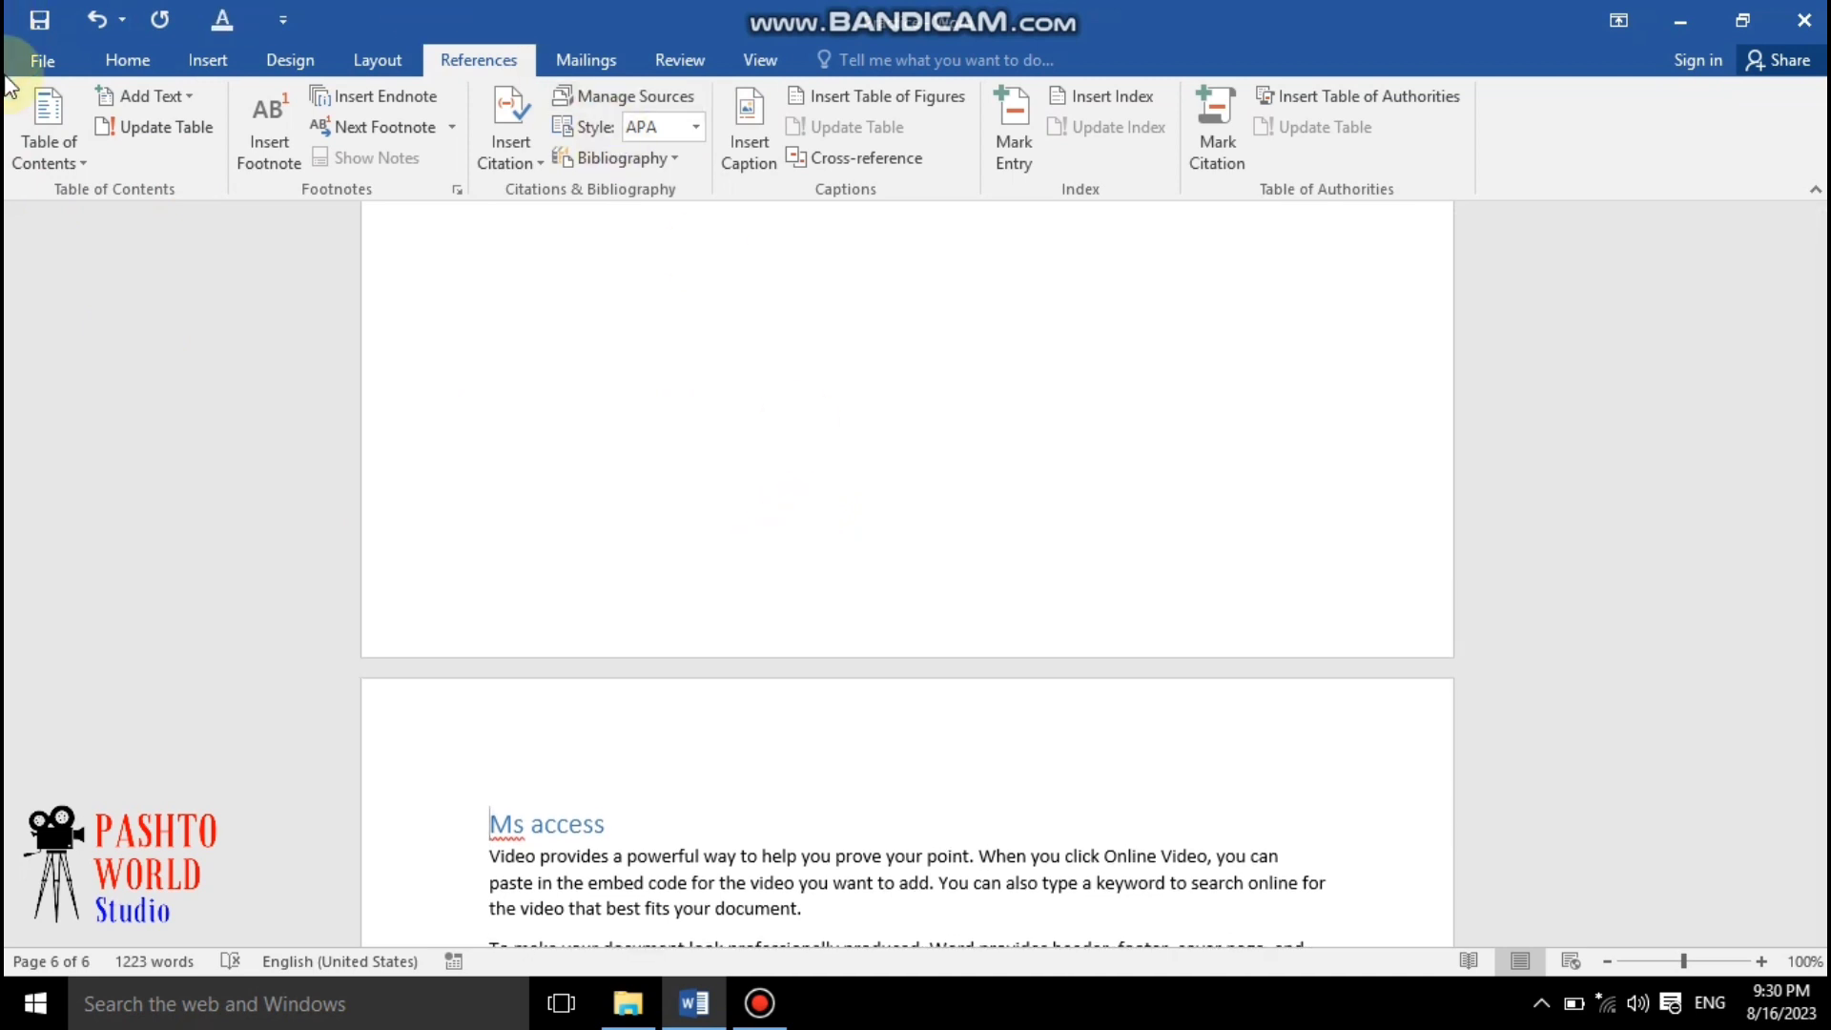